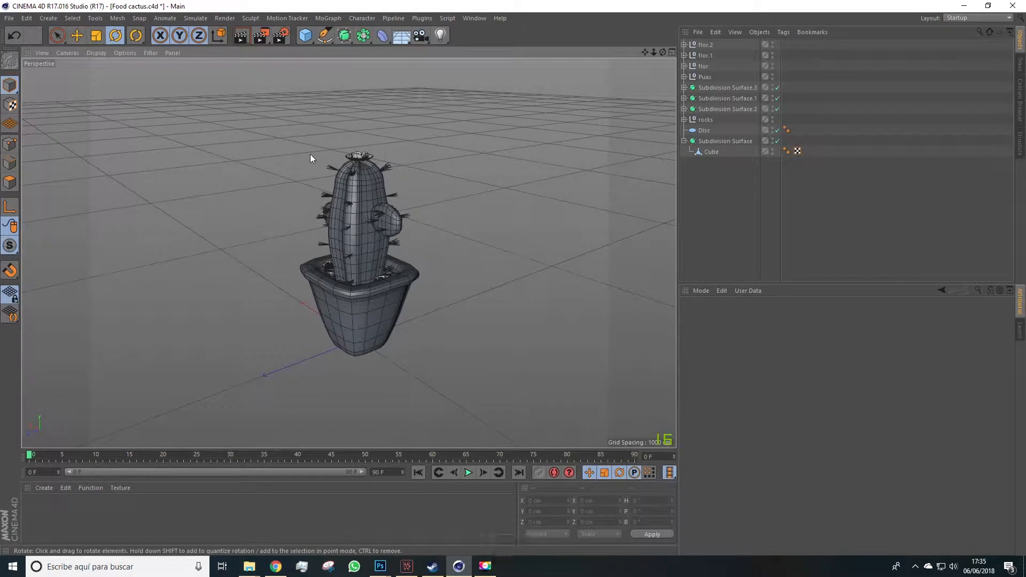
Add a plane under the cactus pot with 7 width segments and 1 height segment
{"action": "left_click", "coordinate": [305, 35]}
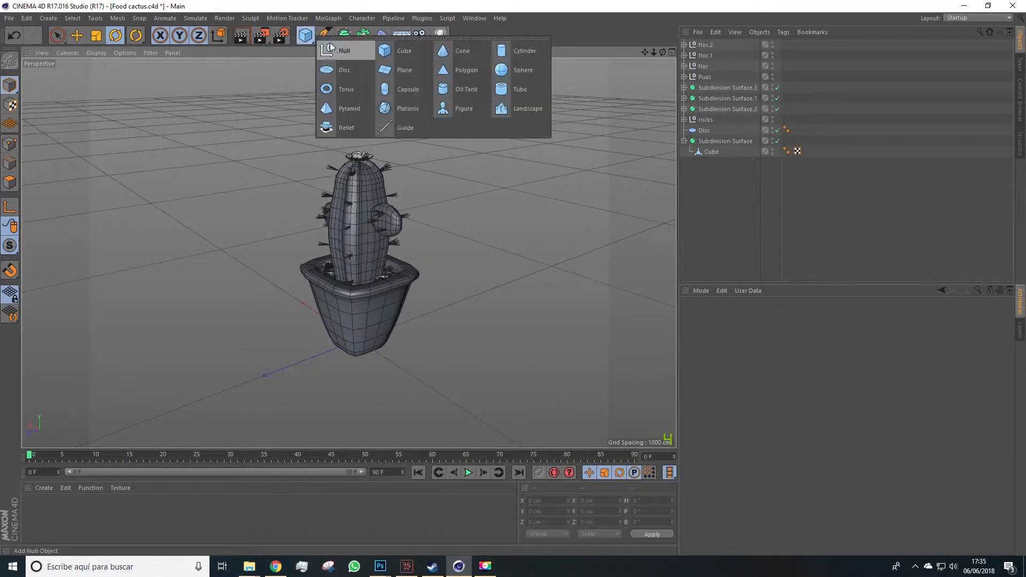
{"action": "left_click", "coordinate": [403, 72]}
{"action": "left_click_drag", "start_coordinate": [415, 319], "coordinate": [432, 327], "text": "alt"}
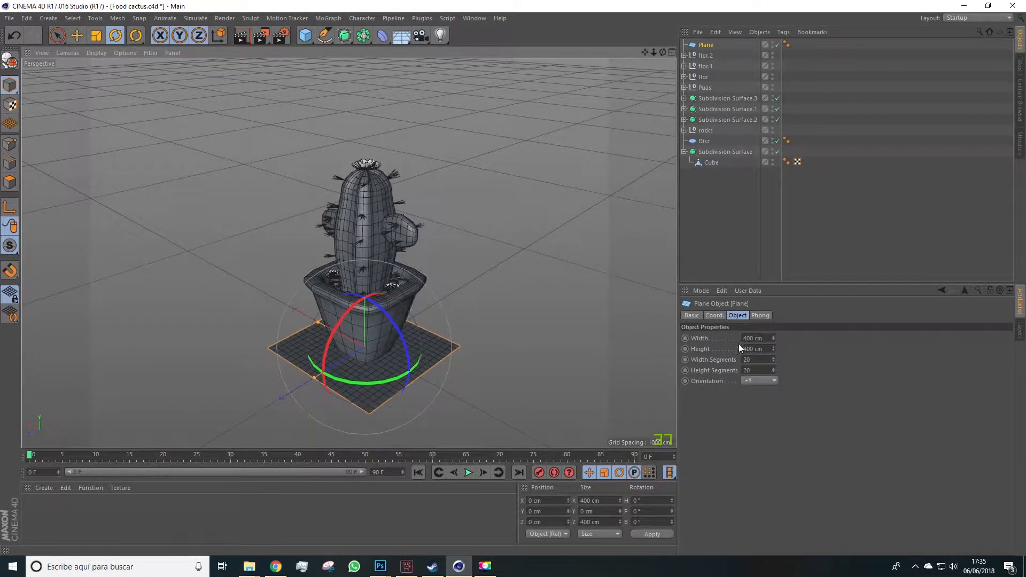
{"action": "left_click_drag", "start_coordinate": [773, 360], "coordinate": [772, 385]}
{"action": "left_click", "coordinate": [774, 357]}
{"action": "left_click", "coordinate": [774, 357]}
{"action": "left_click", "coordinate": [774, 357]}
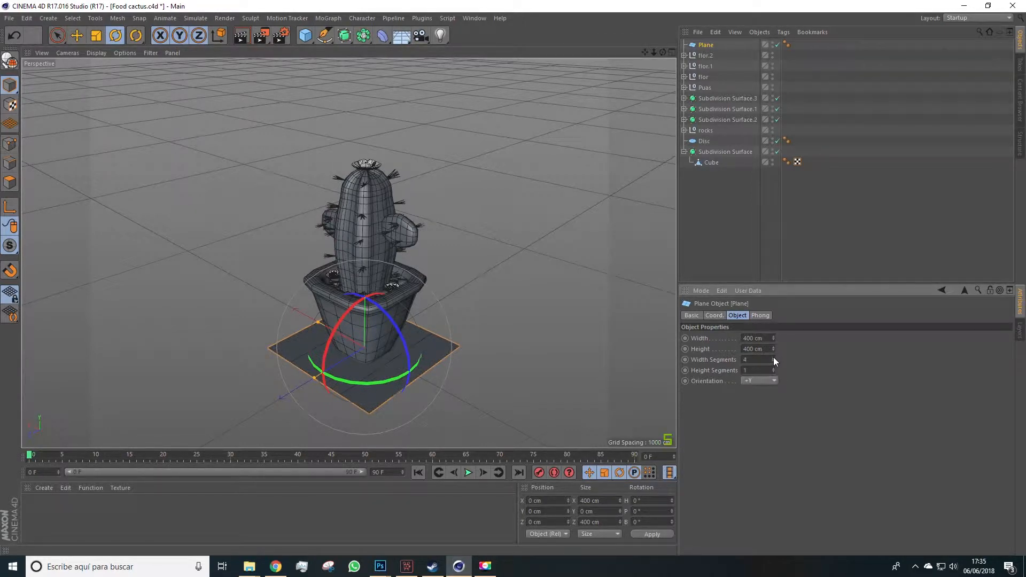
{"action": "left_click", "coordinate": [774, 357]}
{"action": "left_click", "coordinate": [774, 357]}
Add a Bend deformer and rotate it to a bank angle of 90°
{"action": "left_click", "coordinate": [388, 36]}
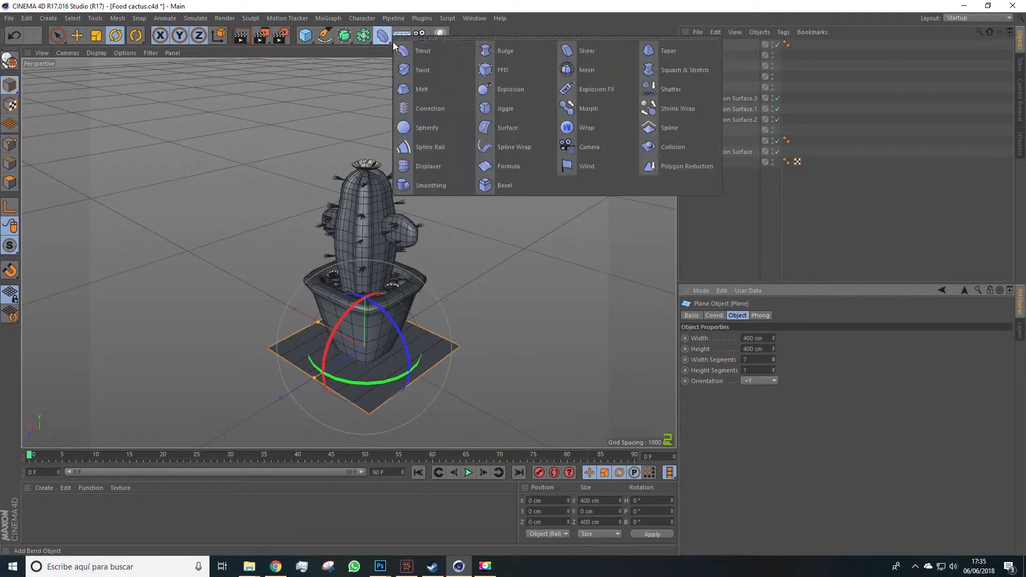
{"action": "left_click", "coordinate": [420, 50]}
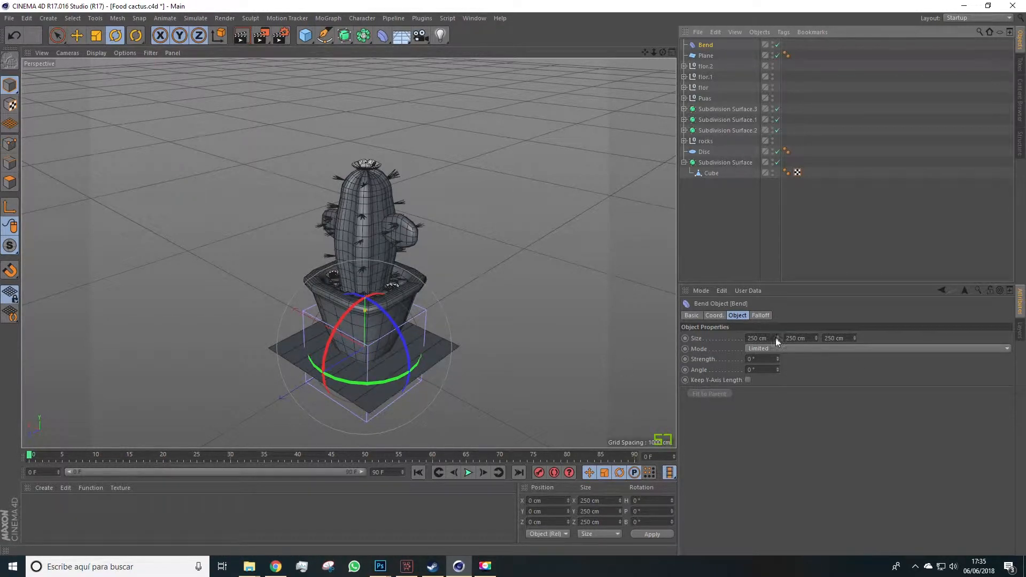
{"action": "left_click_drag", "start_coordinate": [391, 322], "coordinate": [323, 296]}
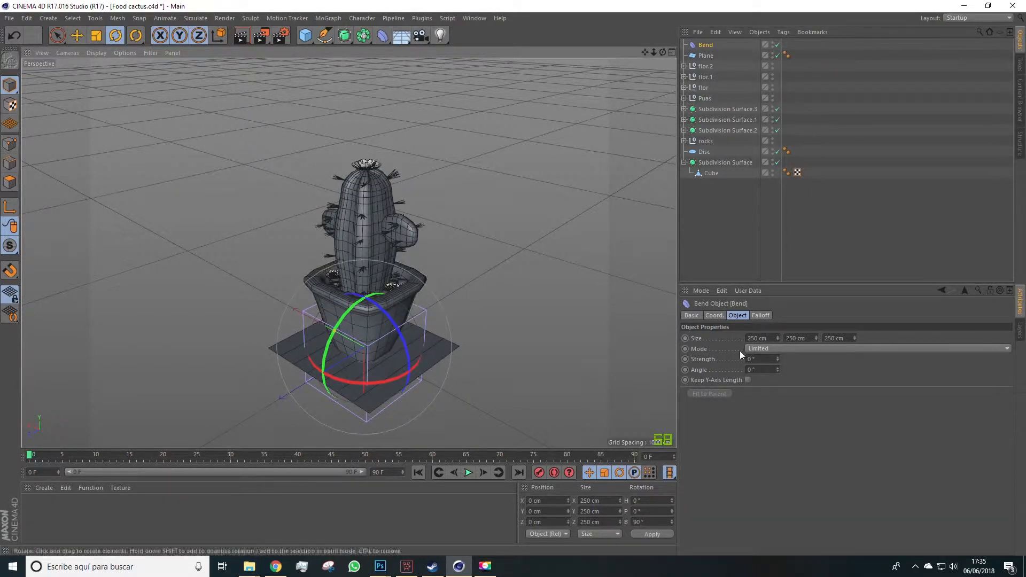
Size the Bend deformer's box to 88 × 440 × 445 cm so that it encloses the plane
{"action": "left_click_drag", "start_coordinate": [777, 337], "coordinate": [784, 334]}
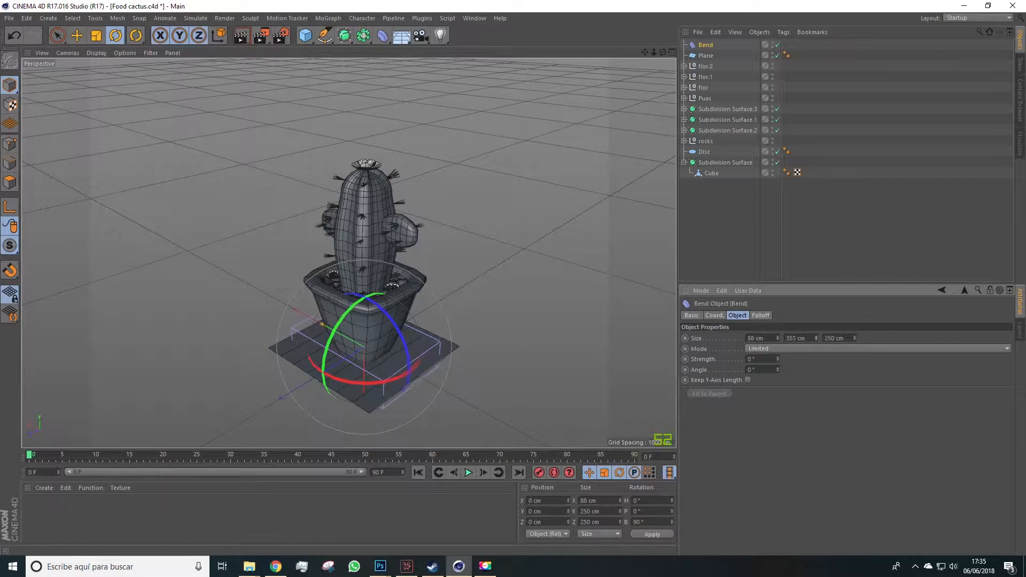
{"action": "left_click_drag", "start_coordinate": [815, 337], "coordinate": [854, 329]}
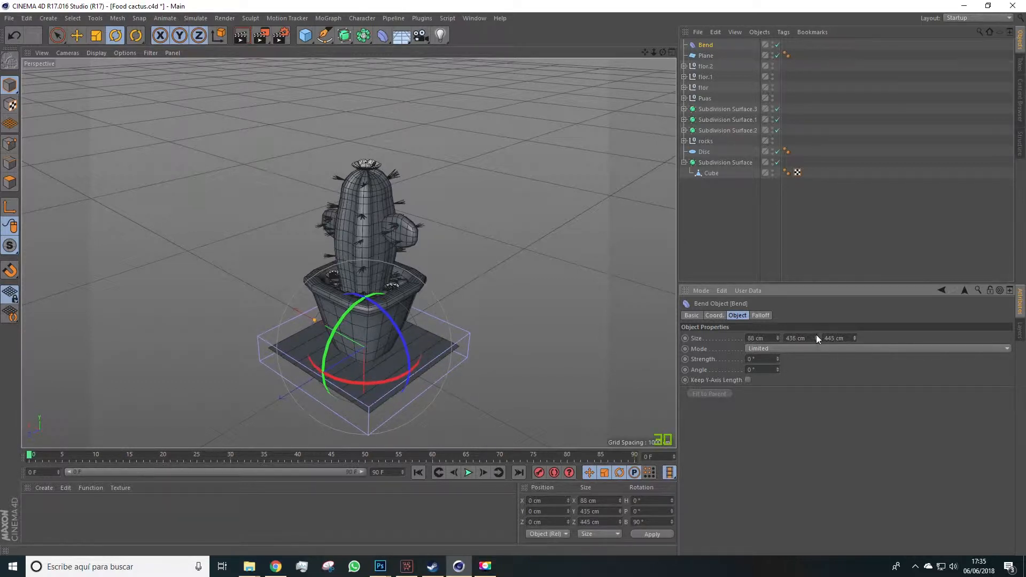
{"action": "left_click_drag", "start_coordinate": [445, 366], "coordinate": [473, 355], "text": "alt"}
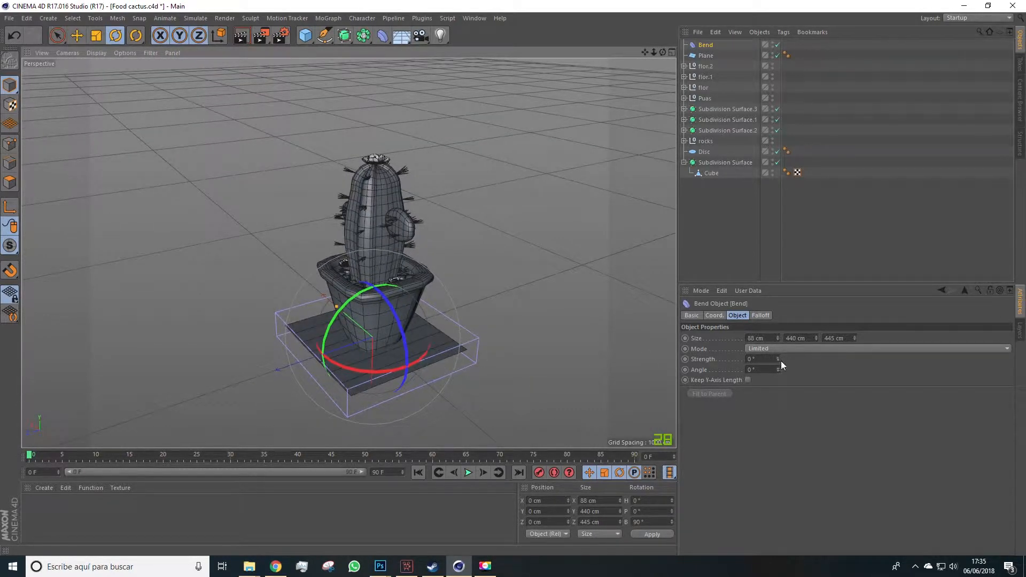
Make the Bend deformer a child of the plane and raise its strength until the plane curls into an open tube
{"action": "left_click_drag", "start_coordinate": [778, 359], "coordinate": [778, 358]}
{"action": "key", "text": "ctrl+z"}
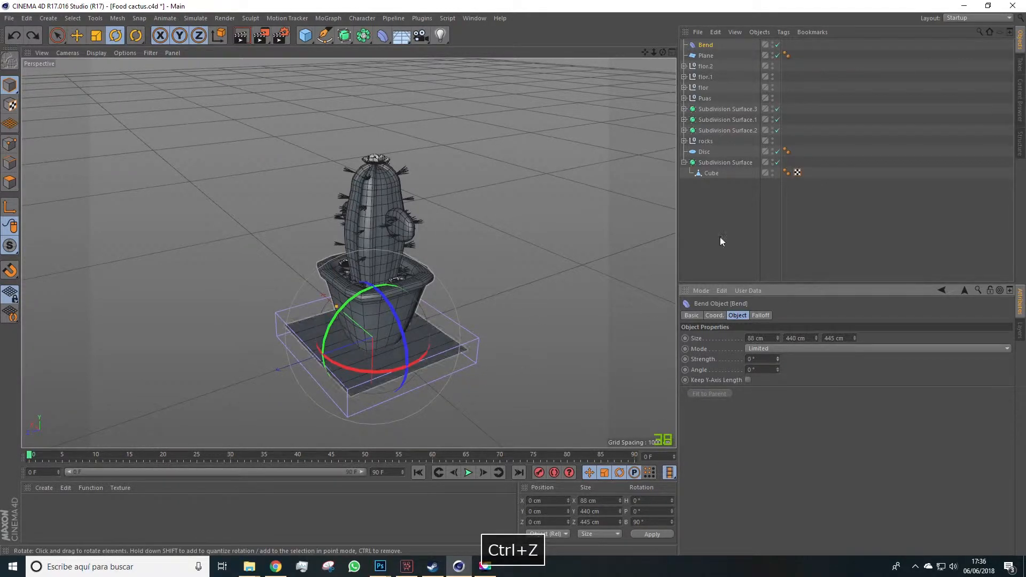
{"action": "left_click_drag", "start_coordinate": [703, 47], "coordinate": [706, 52]}
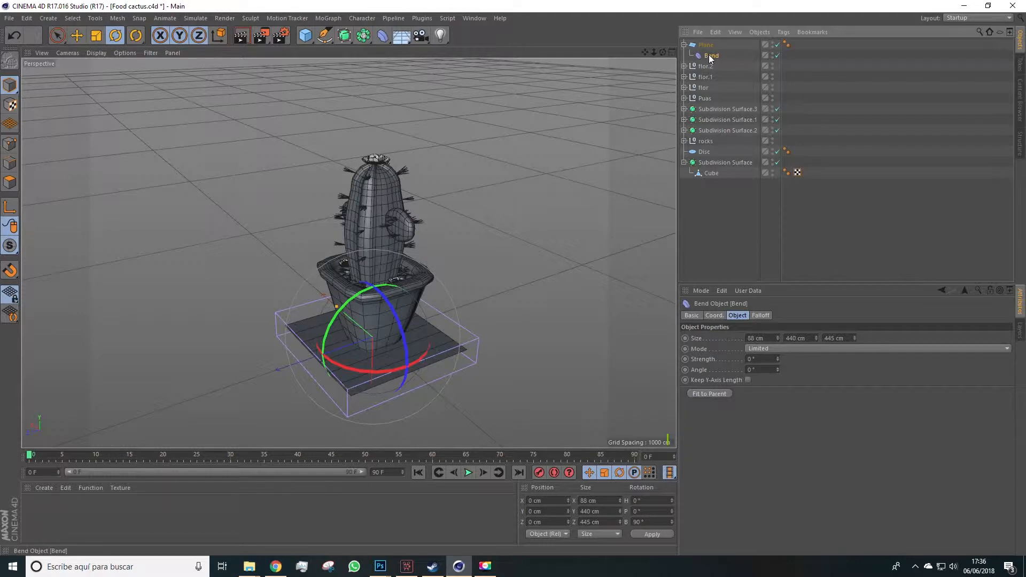
{"action": "left_click_drag", "start_coordinate": [778, 359], "coordinate": [789, 297]}
{"action": "left_click_drag", "start_coordinate": [641, 299], "coordinate": [523, 193], "text": "alt"}
Lengthen the curled plane along its axis to a height of about 727 cm
{"action": "left_click", "coordinate": [706, 46]}
{"action": "left_click_drag", "start_coordinate": [312, 275], "coordinate": [417, 246]}
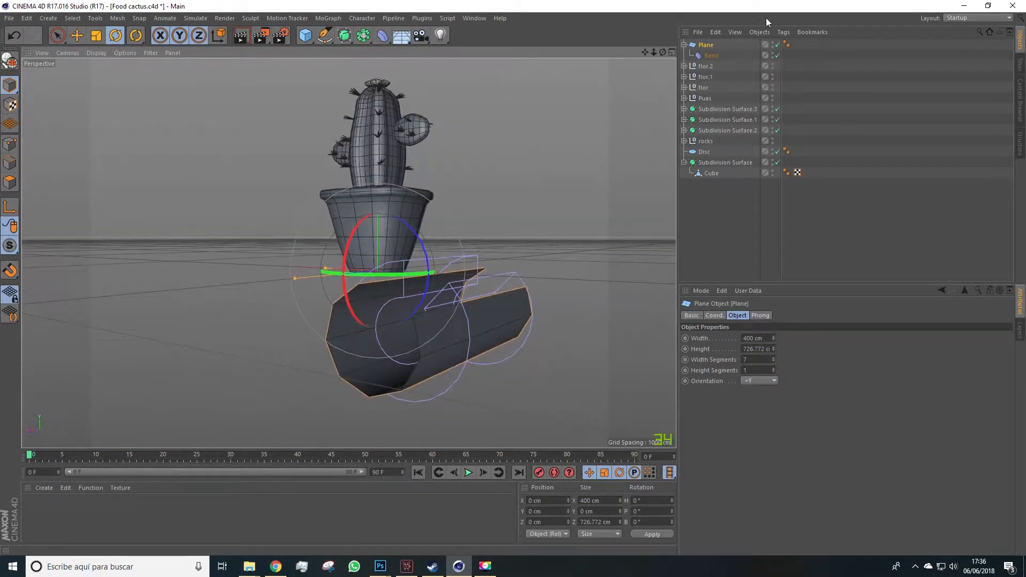
{"action": "left_click_drag", "start_coordinate": [485, 208], "coordinate": [440, 214], "text": "alt"}
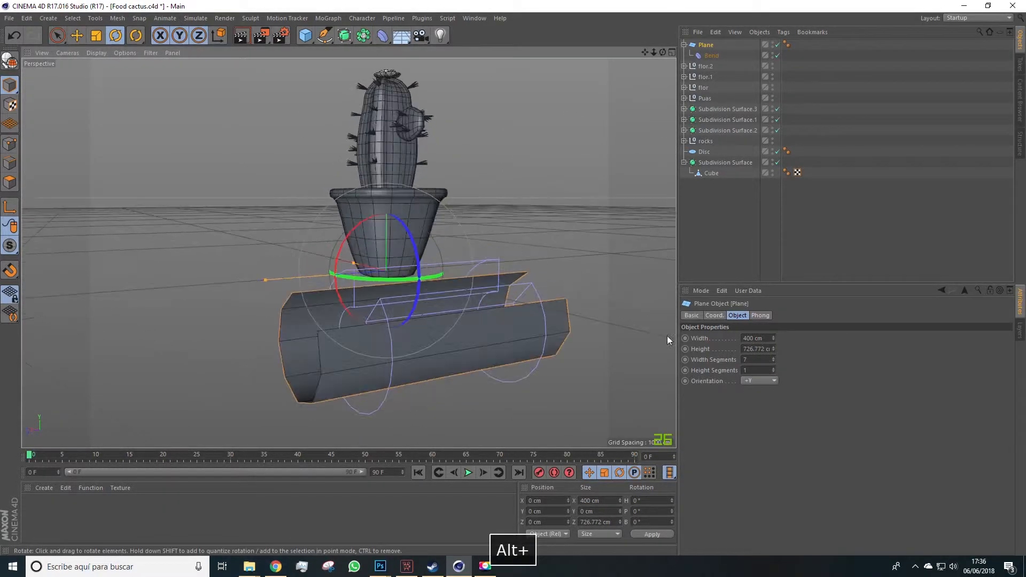
Set the curled plane to 7 height segments and 6 width segments
{"action": "left_click", "coordinate": [772, 368]}
{"action": "left_click", "coordinate": [773, 369]}
{"action": "left_click", "coordinate": [773, 368]}
{"action": "left_click", "coordinate": [773, 368]}
{"action": "left_click", "coordinate": [773, 368]}
{"action": "left_click", "coordinate": [773, 357]}
{"action": "left_click", "coordinate": [773, 357]}
{"action": "left_click_drag", "start_coordinate": [550, 342], "coordinate": [592, 331], "text": "alt"}
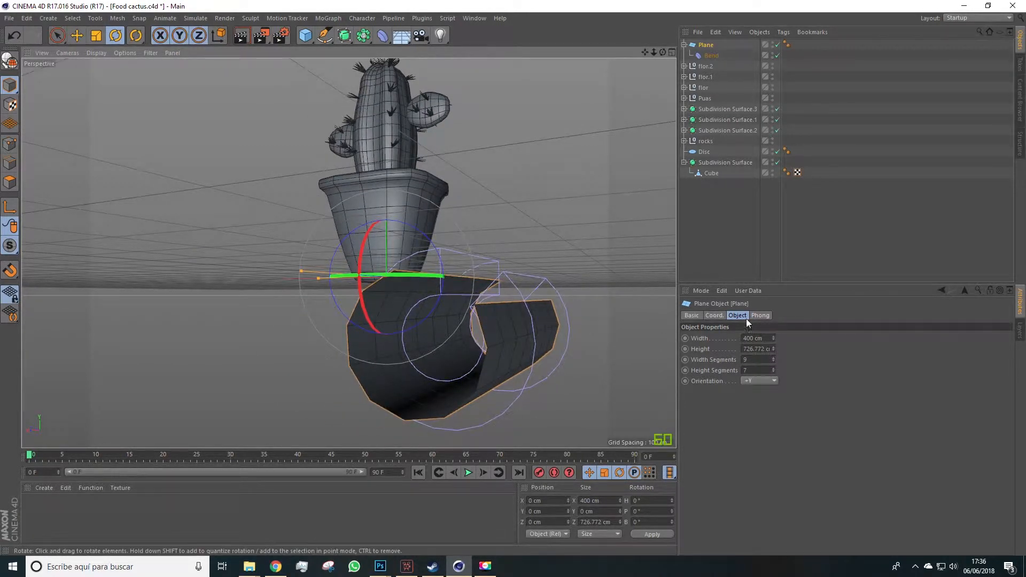
{"action": "left_click_drag", "start_coordinate": [502, 358], "coordinate": [816, 351], "text": "alt"}
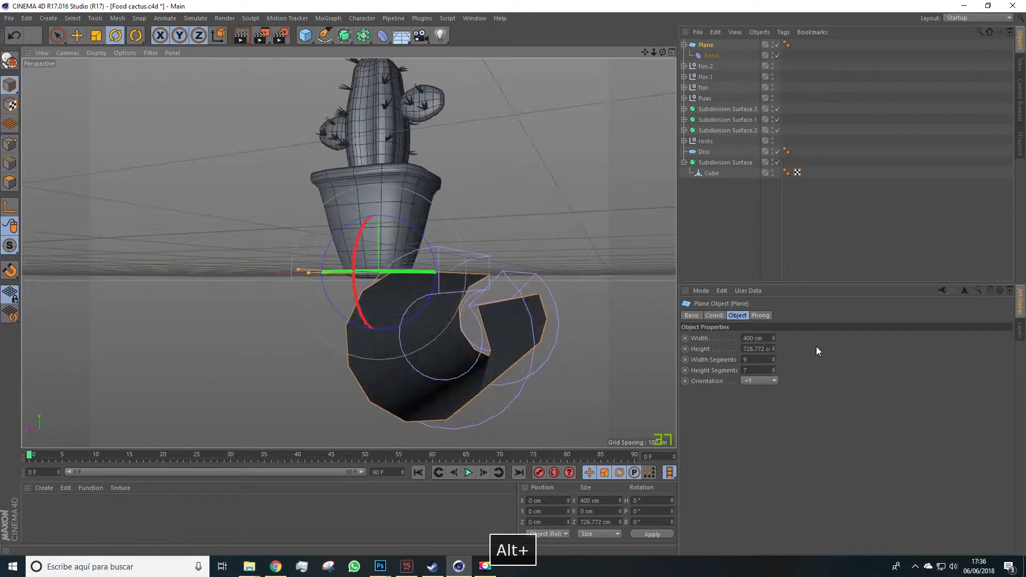
{"action": "left_click", "coordinate": [773, 357]}
{"action": "left_click", "coordinate": [773, 363]}
{"action": "left_click", "coordinate": [772, 363]}
{"action": "left_click", "coordinate": [773, 362]}
{"action": "left_click", "coordinate": [773, 363]}
{"action": "left_click_drag", "start_coordinate": [631, 354], "coordinate": [471, 326], "text": "alt"}
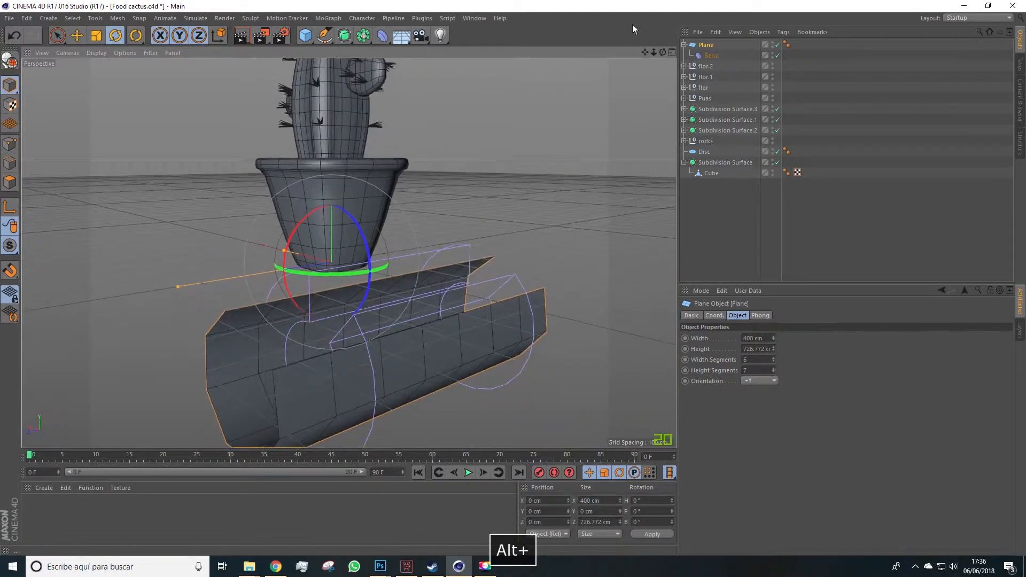
Bake the bent plane into a polygon object with Current State to Object and delete the original plane with its deformer
{"action": "right_click", "coordinate": [708, 47]}
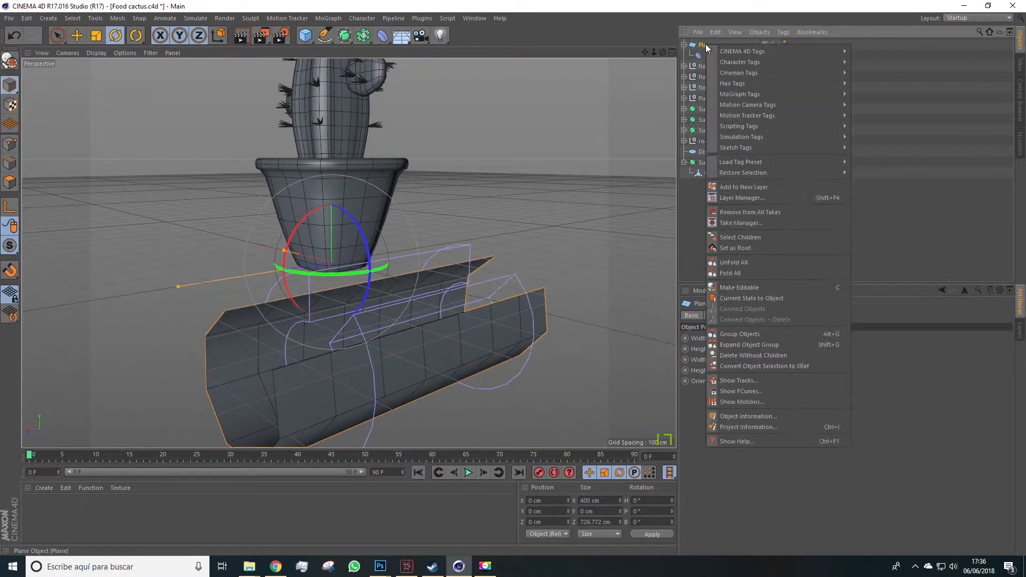
{"action": "left_click", "coordinate": [762, 299]}
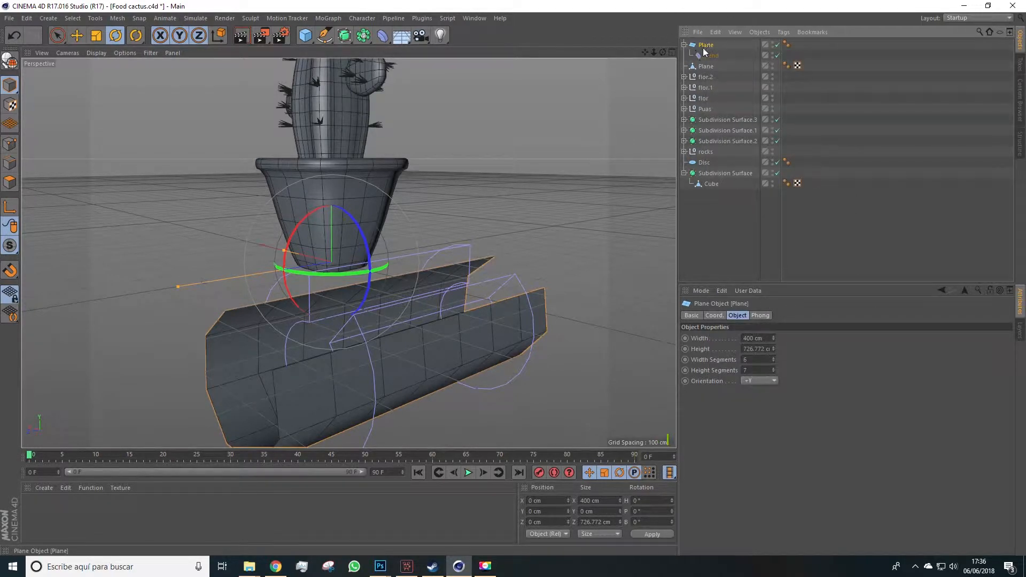
{"action": "key", "text": "Delete"}
{"action": "left_click_drag", "start_coordinate": [603, 115], "coordinate": [241, 198], "text": "alt"}
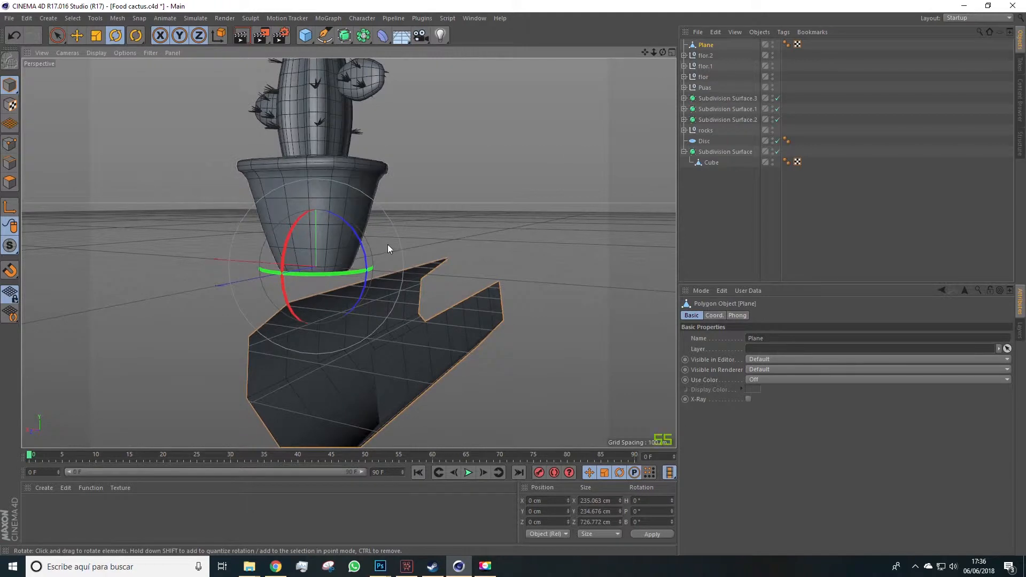
Move the curled plane beside the pot, to about X -349 cm and Y 113 cm
{"action": "left_click", "coordinate": [77, 36]}
{"action": "left_click_drag", "start_coordinate": [316, 192], "coordinate": [315, 250]}
{"action": "left_click_drag", "start_coordinate": [411, 254], "coordinate": [442, 227], "text": "alt"}
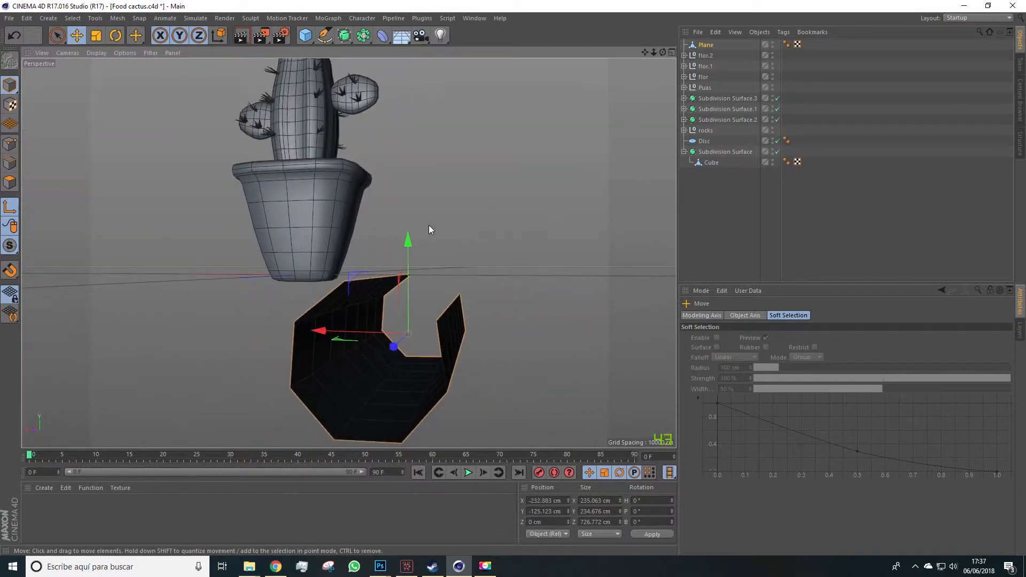
{"action": "left_click_drag", "start_coordinate": [407, 245], "coordinate": [557, 230]}
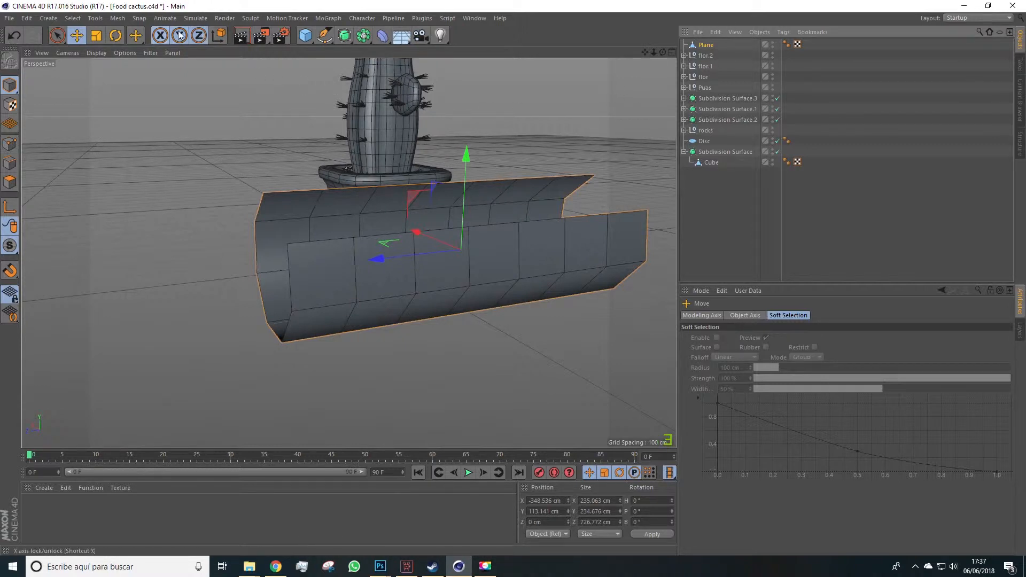
Add a Cloth Surface object and place the curled plane inside it as its child
{"action": "left_click", "coordinate": [197, 18]}
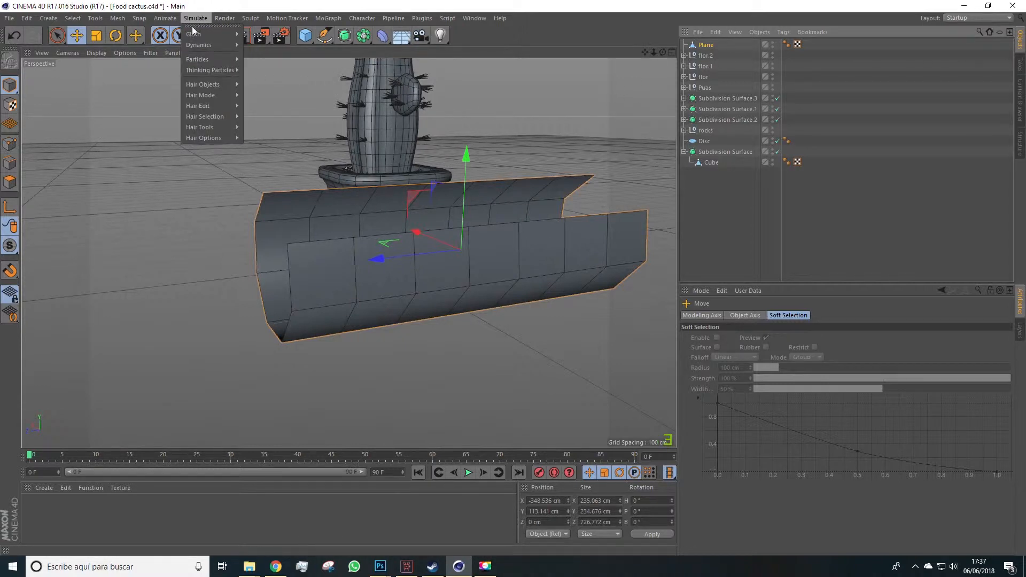
{"action": "mouse_move", "coordinate": [210, 35]}
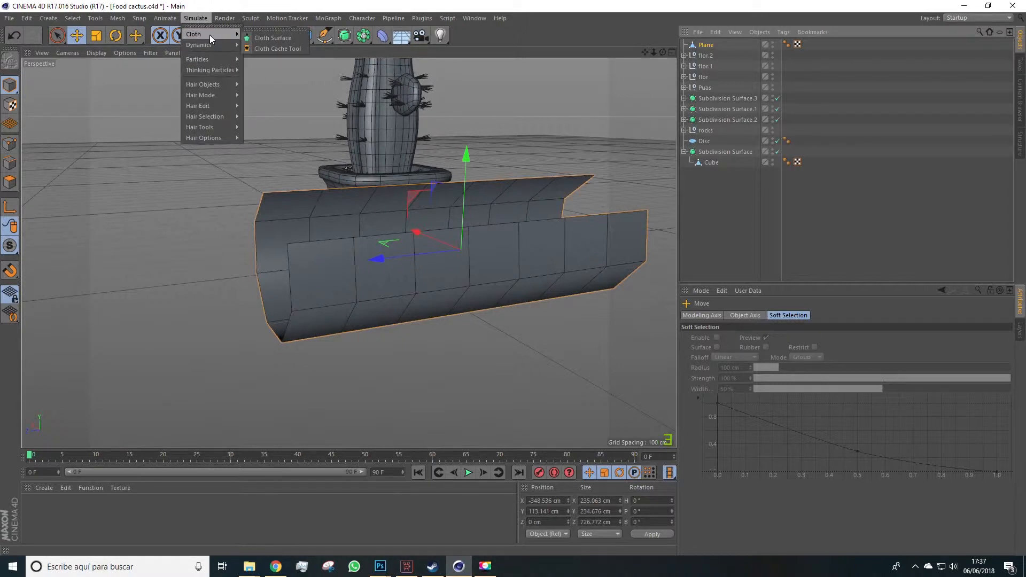
{"action": "left_click", "coordinate": [280, 40]}
{"action": "left_click", "coordinate": [765, 212]}
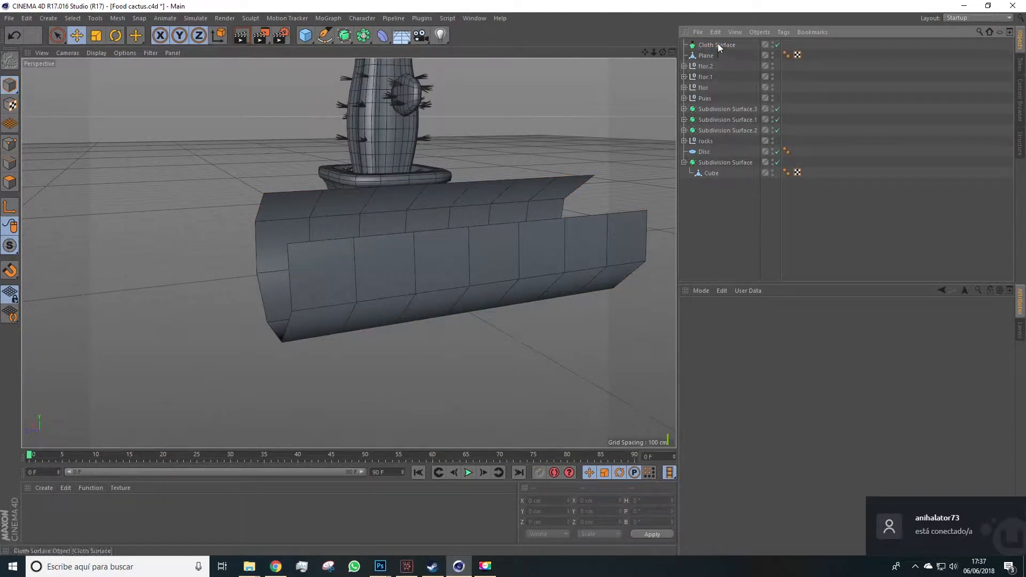
{"action": "left_click", "coordinate": [717, 44]}
{"action": "left_click", "coordinate": [704, 56]}
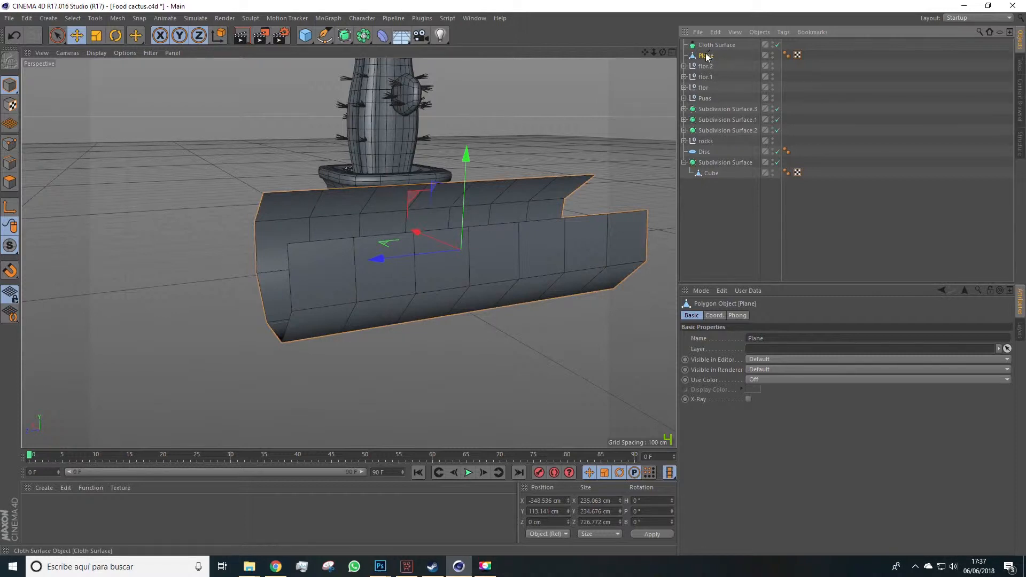
{"action": "left_click_drag", "start_coordinate": [716, 49], "coordinate": [719, 56]}
{"action": "left_click", "coordinate": [718, 44]}
Give the Cloth Surface a thickness of 7 cm
{"action": "left_click_drag", "start_coordinate": [534, 251], "coordinate": [438, 256], "text": "alt"}
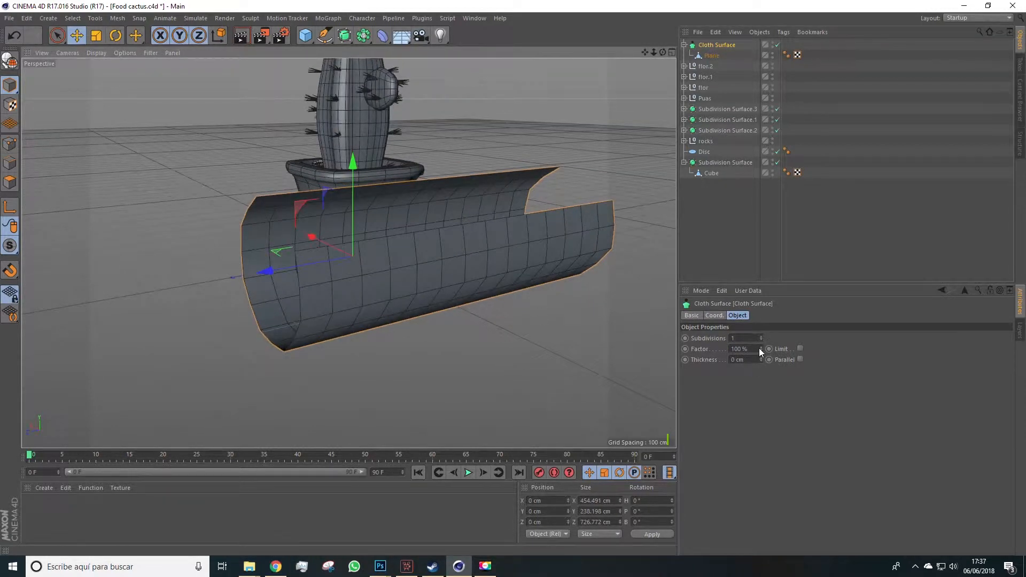
{"action": "left_click_drag", "start_coordinate": [759, 359], "coordinate": [759, 347]}
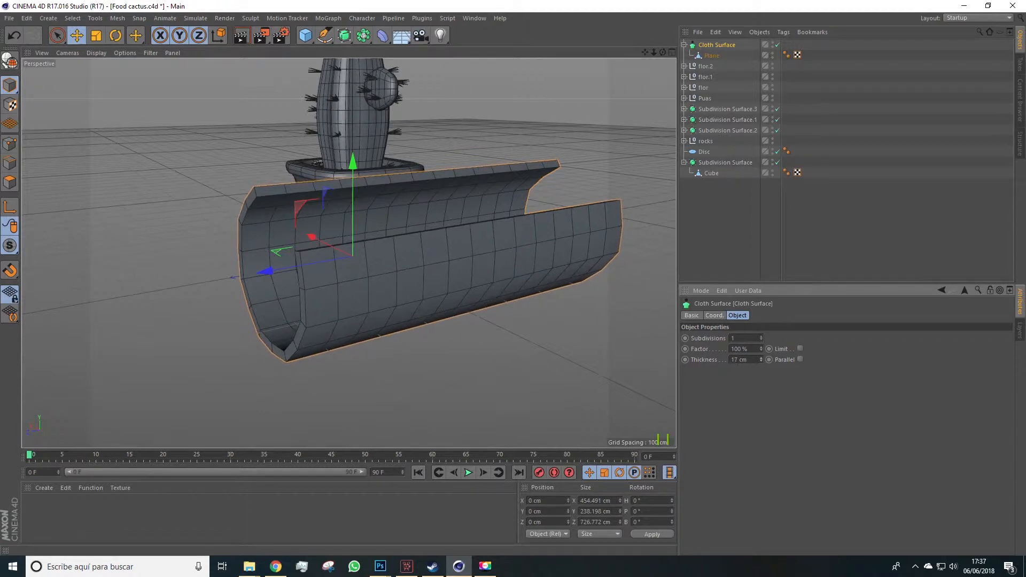
{"action": "left_click_drag", "start_coordinate": [670, 346], "coordinate": [342, 256], "text": "alt"}
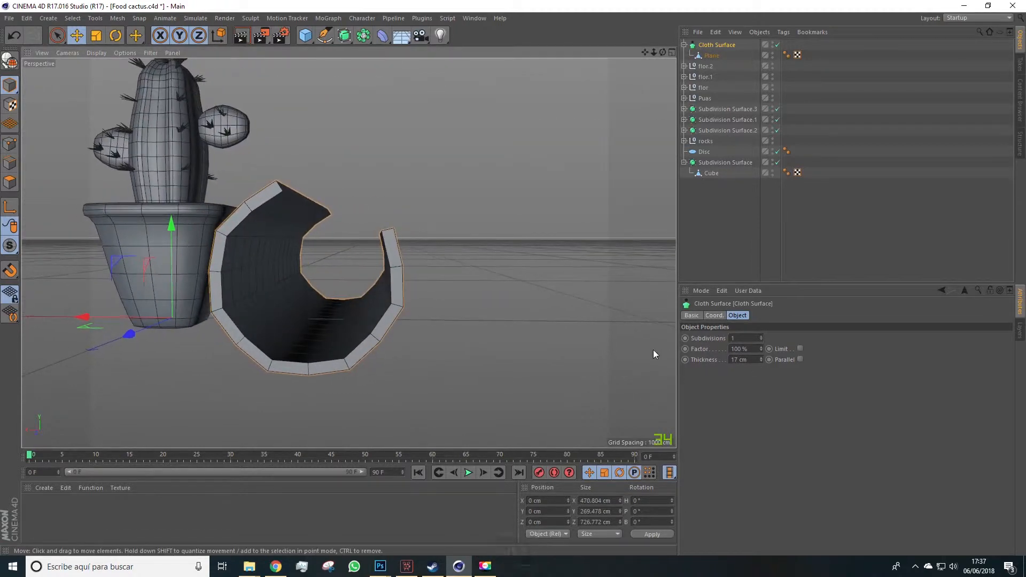
{"action": "left_click", "coordinate": [761, 361]}
{"action": "left_click", "coordinate": [761, 362]}
{"action": "left_click", "coordinate": [761, 361]}
{"action": "left_click", "coordinate": [761, 361]}
{"action": "left_click", "coordinate": [762, 361]}
{"action": "left_click", "coordinate": [761, 361]}
{"action": "left_click", "coordinate": [761, 361]}
{"action": "left_click", "coordinate": [761, 361]}
{"action": "left_click", "coordinate": [761, 362]}
{"action": "left_click", "coordinate": [762, 361]}
{"action": "left_click_drag", "start_coordinate": [615, 337], "coordinate": [374, 308], "text": "alt"}
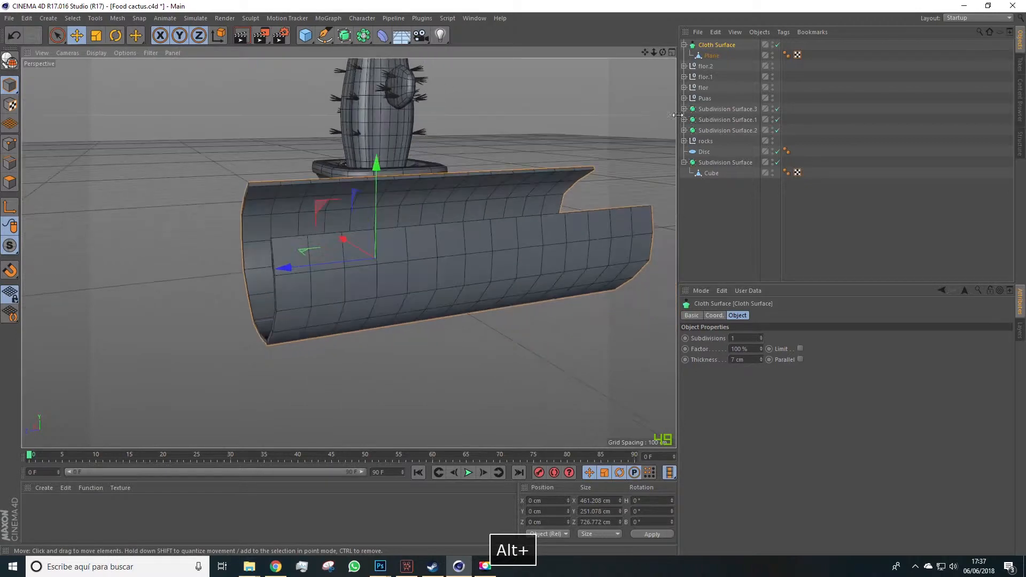
Set the Cloth Surface subdivisions to 0
{"action": "left_click_drag", "start_coordinate": [446, 209], "coordinate": [466, 228], "text": "alt"}
{"action": "left_click_drag", "start_coordinate": [448, 273], "coordinate": [470, 274], "text": "alt"}
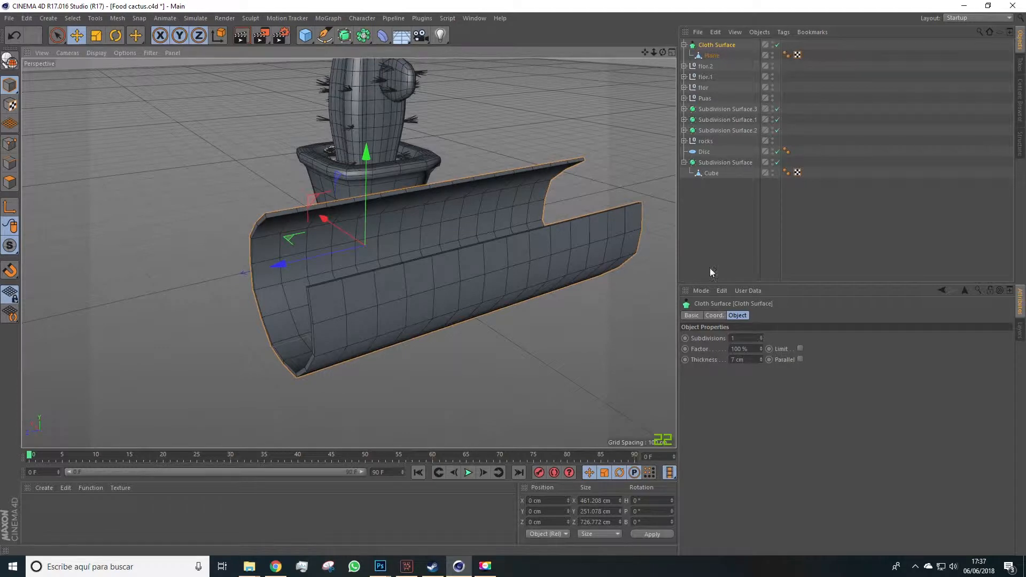
{"action": "left_click", "coordinate": [761, 336]}
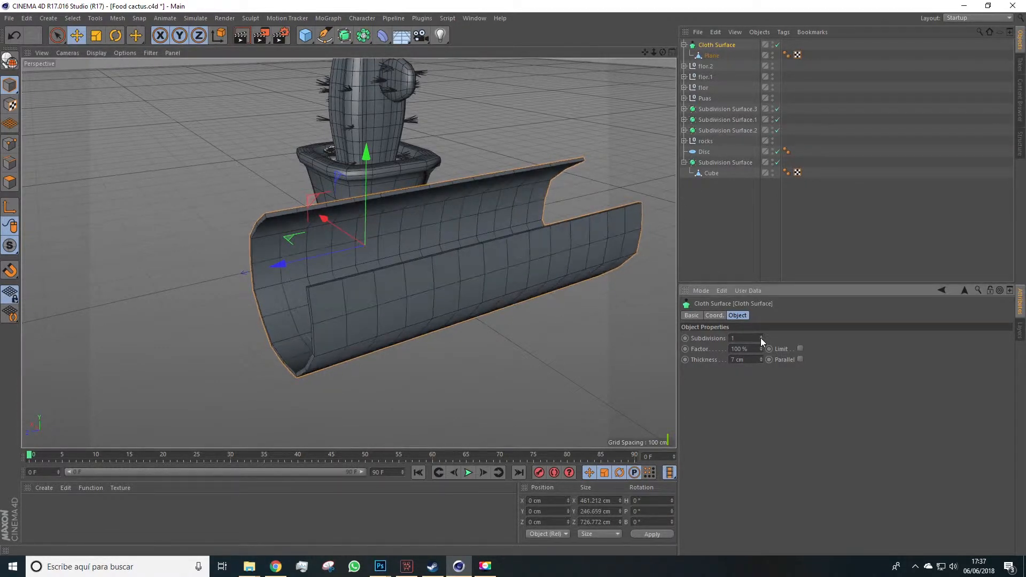
{"action": "left_click", "coordinate": [762, 341]}
{"action": "left_click", "coordinate": [761, 341]}
{"action": "left_click_drag", "start_coordinate": [601, 327], "coordinate": [681, 98], "text": "alt"}
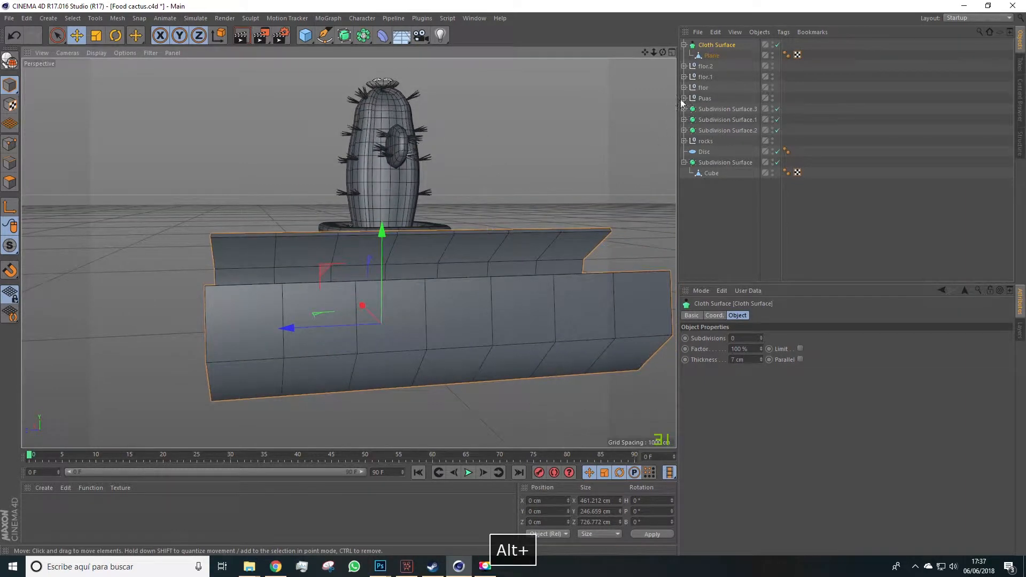
Bake the Cloth Surface with Current State to Object, delete the original, and expand the baked group to show its mesh
{"action": "right_click", "coordinate": [718, 44]}
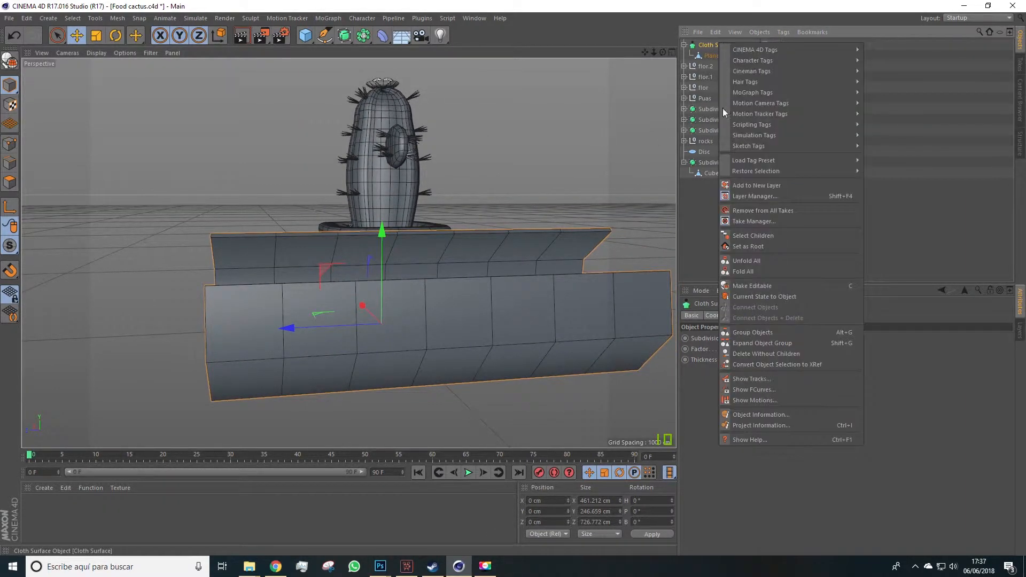
{"action": "left_click", "coordinate": [779, 299]}
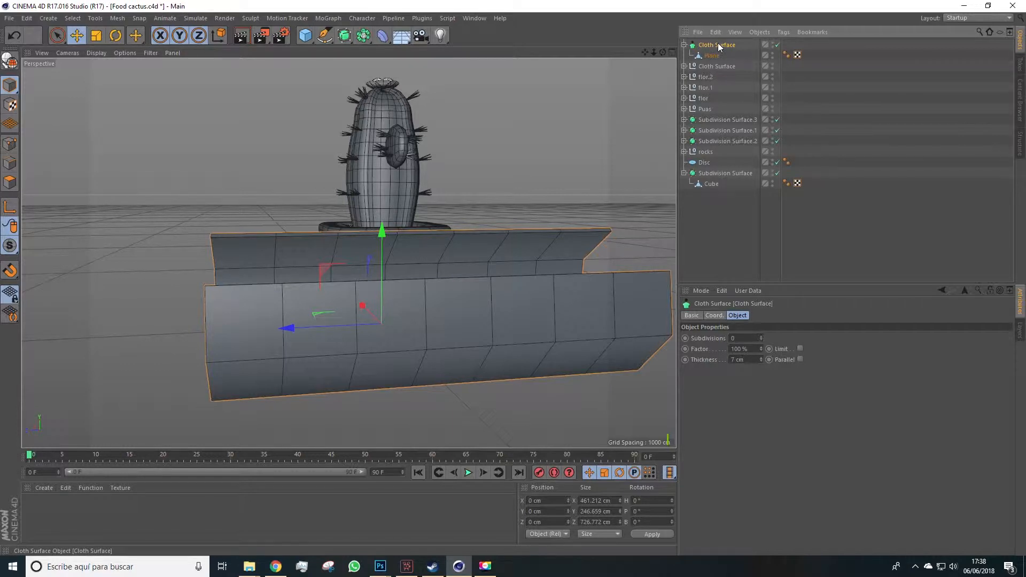
{"action": "key", "text": "Delete"}
{"action": "left_click", "coordinate": [685, 45]}
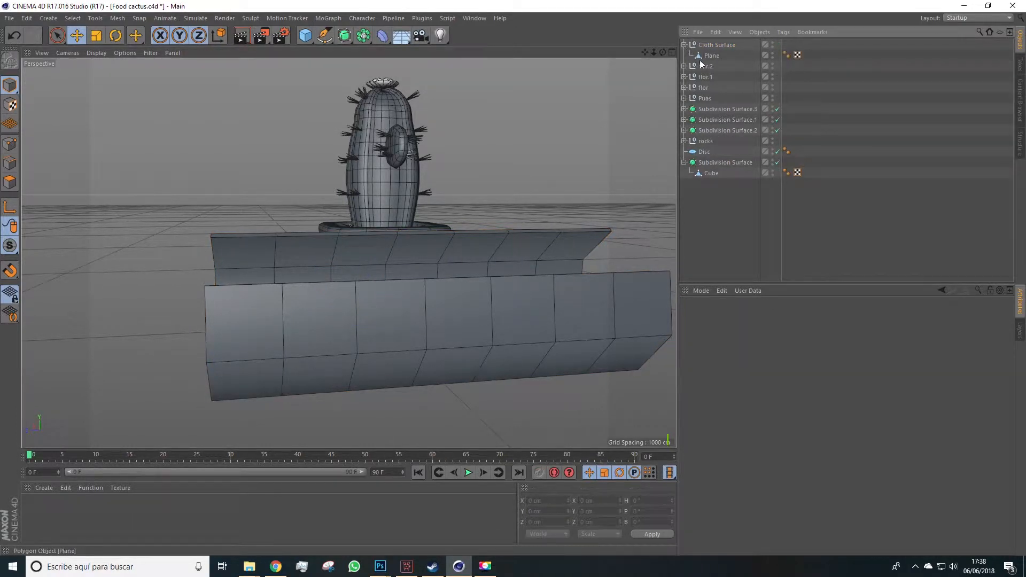
Move the plane mesh out of the Cloth Surface group, delete the empty group, and select the plane
{"action": "left_click", "coordinate": [711, 55]}
{"action": "left_click_drag", "start_coordinate": [716, 45], "coordinate": [715, 46]}
{"action": "left_click", "coordinate": [710, 55]}
{"action": "key", "text": "Delete"}
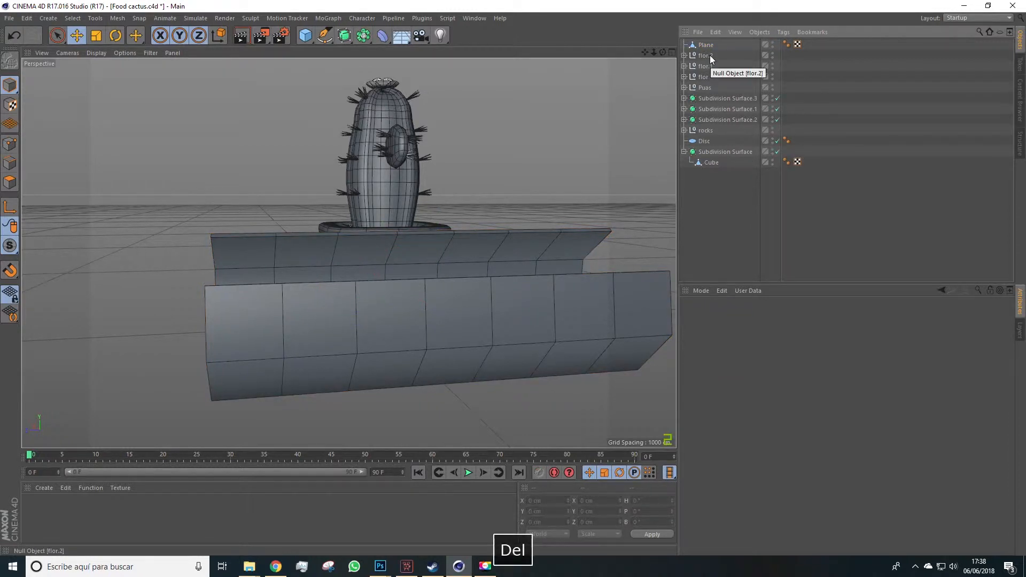
{"action": "left_click", "coordinate": [707, 46]}
{"action": "left_click_drag", "start_coordinate": [250, 271], "coordinate": [254, 271], "text": "alt"}
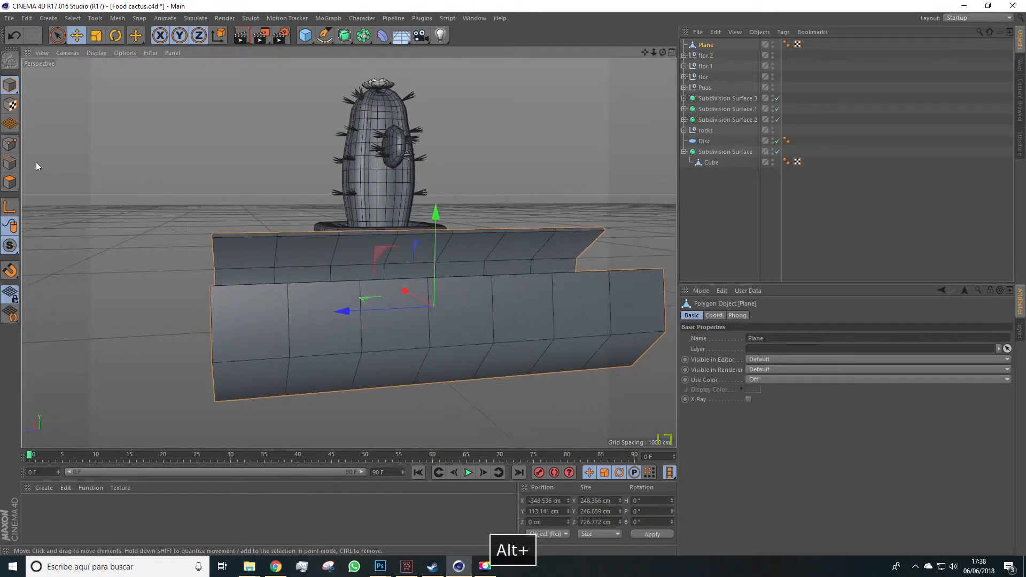
Select the points at the four upper corners of the curled shell and scale them inward along its length
{"action": "left_click", "coordinate": [9, 144]}
{"action": "key", "text": "space"}
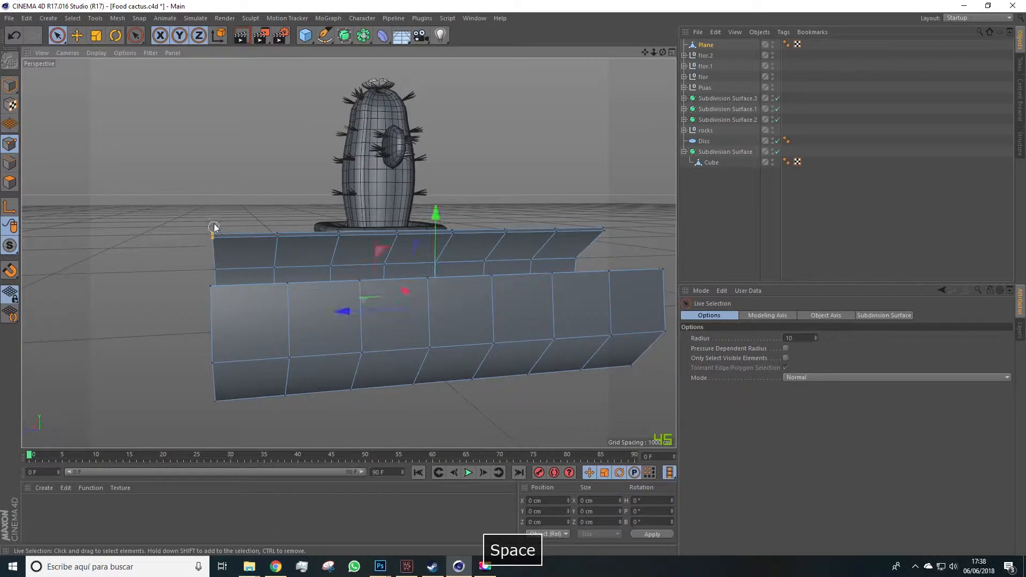
{"action": "left_click", "coordinate": [214, 231]}
{"action": "key", "text": "super"}
{"action": "key", "text": "super"}
{"action": "left_click", "coordinate": [209, 293], "text": "shift"}
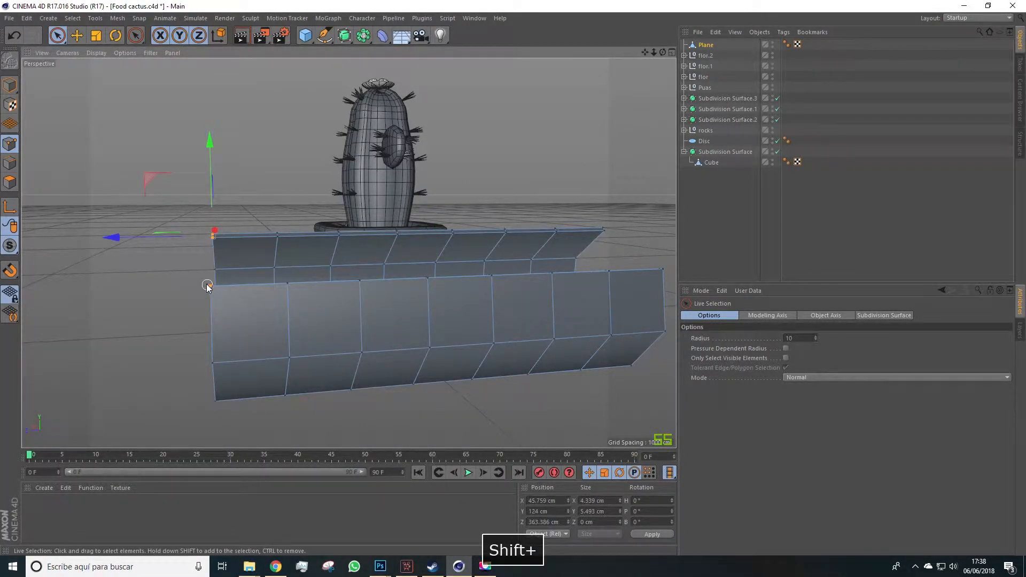
{"action": "left_click_drag", "start_coordinate": [232, 322], "coordinate": [196, 371], "text": "alt"}
{"action": "left_click_drag", "start_coordinate": [421, 335], "coordinate": [466, 238], "text": "alt"}
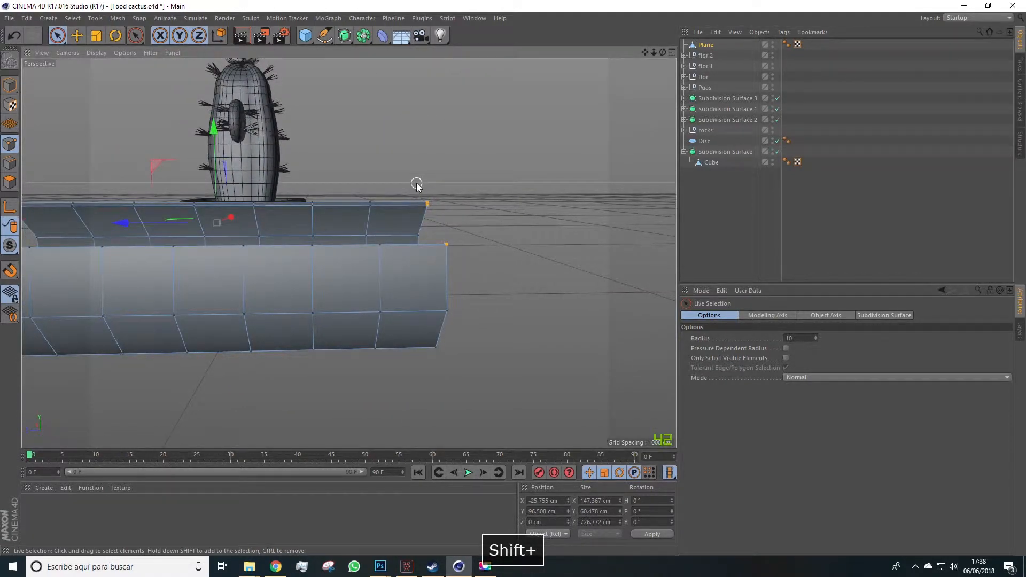
{"action": "key", "text": "t"}
{"action": "left_click_drag", "start_coordinate": [121, 228], "coordinate": [671, 160]}
Wrap the plane in a Subdivision Surface with editor and renderer subdivisions set to 1
{"action": "left_click", "coordinate": [710, 46]}
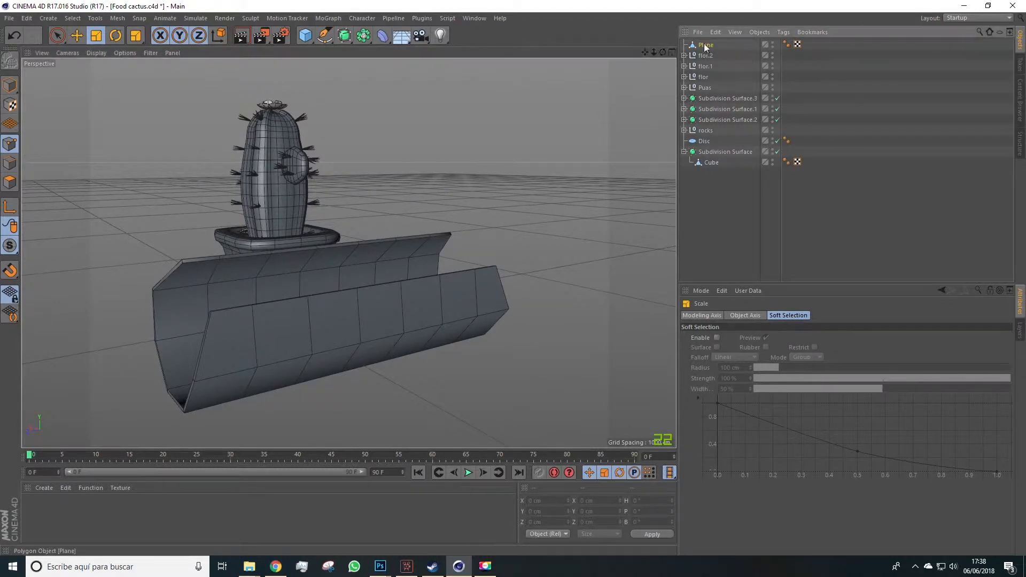
{"action": "left_click_drag", "start_coordinate": [347, 41], "coordinate": [400, 51], "text": "alt"}
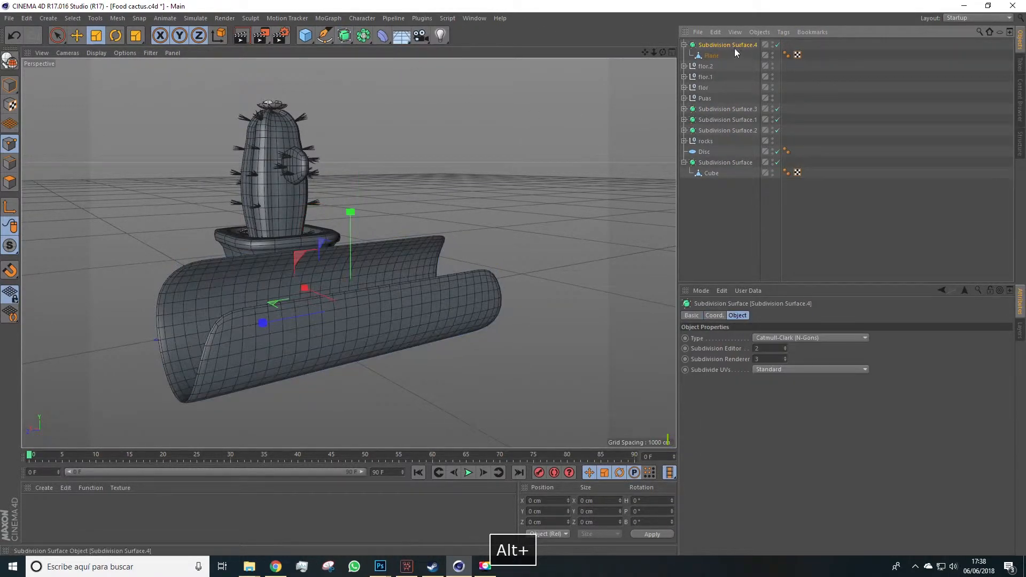
{"action": "left_click", "coordinate": [786, 351]}
{"action": "left_click", "coordinate": [784, 361]}
{"action": "left_click", "coordinate": [784, 361]}
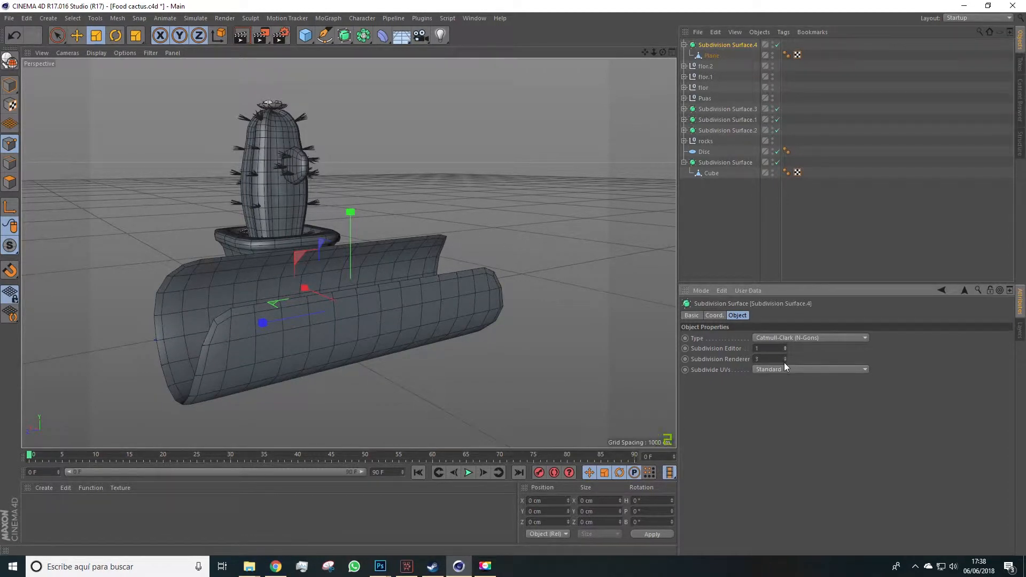
Select all the polygons on the inner side of the curled shell
{"action": "left_click_drag", "start_coordinate": [429, 314], "coordinate": [507, 317], "text": "alt"}
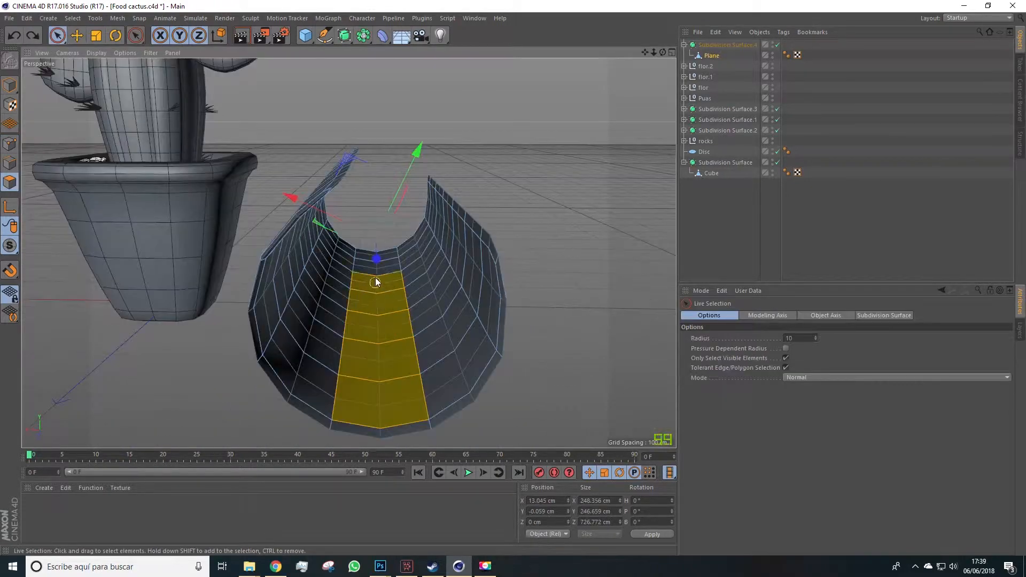
{"action": "mouse_move", "coordinate": [375, 282]}
{"action": "left_mouse_down"}
{"action": "mouse_move", "coordinate": [415, 263]}
{"action": "mouse_move", "coordinate": [460, 362]}
{"action": "mouse_move", "coordinate": [468, 295]}
{"action": "mouse_move", "coordinate": [445, 236]}
{"action": "mouse_move", "coordinate": [408, 290]}
{"action": "left_mouse_up"}
{"action": "mouse_move", "coordinate": [296, 377]}
{"action": "left_mouse_down", "text": "shift"}
{"action": "mouse_move", "coordinate": [344, 265]}
{"action": "mouse_move", "coordinate": [261, 271]}
{"action": "mouse_move", "coordinate": [300, 271]}
{"action": "mouse_move", "coordinate": [335, 223]}
{"action": "mouse_move", "coordinate": [318, 265]}
{"action": "mouse_move", "coordinate": [300, 246]}
{"action": "left_mouse_up", "text": "shift"}
{"action": "mouse_move", "coordinate": [267, 160]}
{"action": "left_mouse_down", "text": "shift"}
{"action": "mouse_move", "coordinate": [342, 190]}
{"action": "mouse_move", "coordinate": [366, 187]}
{"action": "left_mouse_up", "text": "shift"}
{"action": "mouse_move", "coordinate": [345, 226]}
{"action": "left_mouse_down", "text": "alt"}
{"action": "mouse_move", "coordinate": [357, 251]}
{"action": "mouse_move", "coordinate": [332, 230]}
{"action": "mouse_move", "coordinate": [128, 214]}
{"action": "left_mouse_up", "text": "alt"}
Tilt the selected inner faces' axis about the shell's length, then scale the faces narrower to about 208 cm in X
{"action": "left_click", "coordinate": [97, 37]}
{"action": "left_click", "coordinate": [10, 207]}
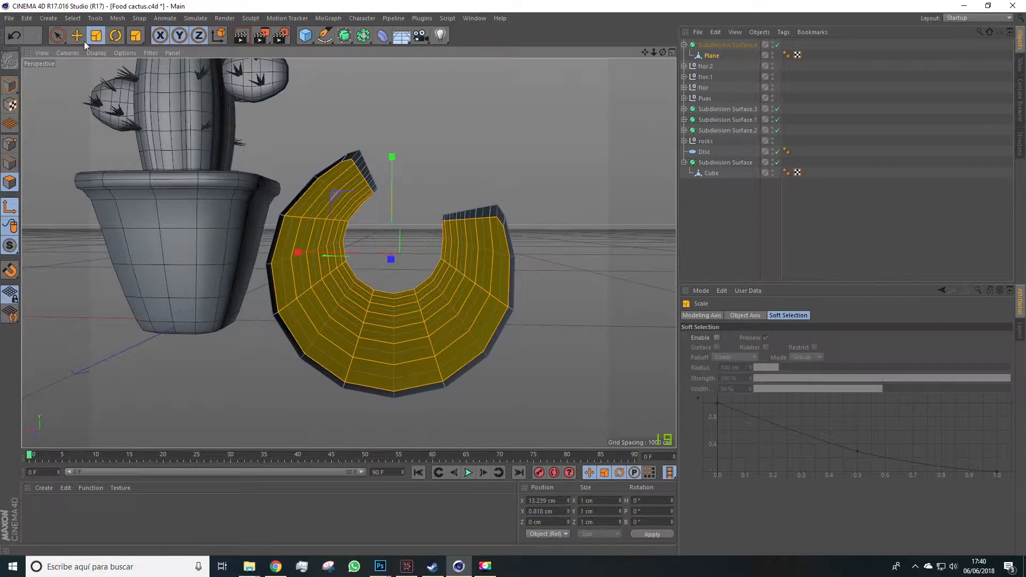
{"action": "left_click", "coordinate": [118, 35]}
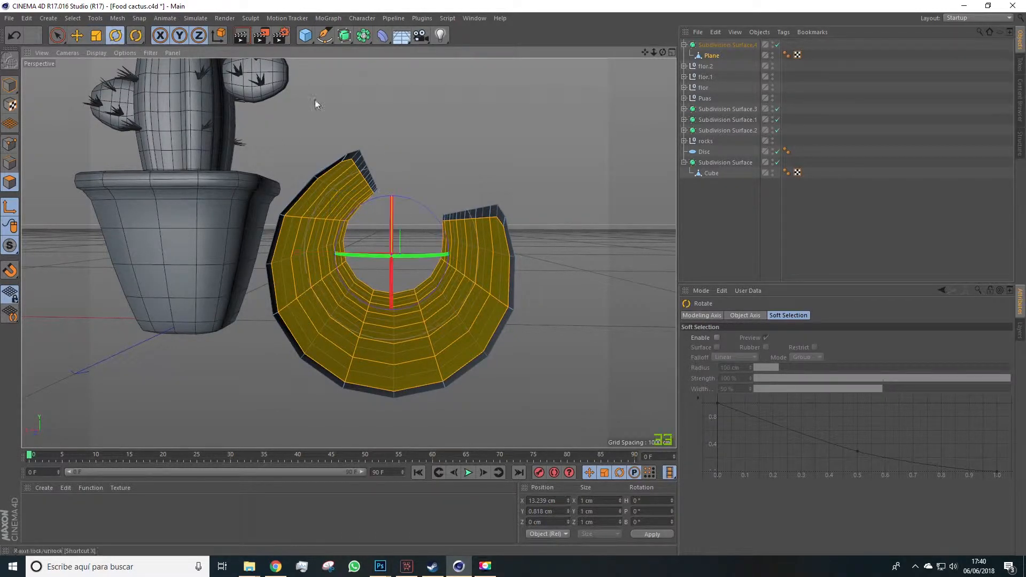
{"action": "left_click_drag", "start_coordinate": [426, 207], "coordinate": [441, 219]}
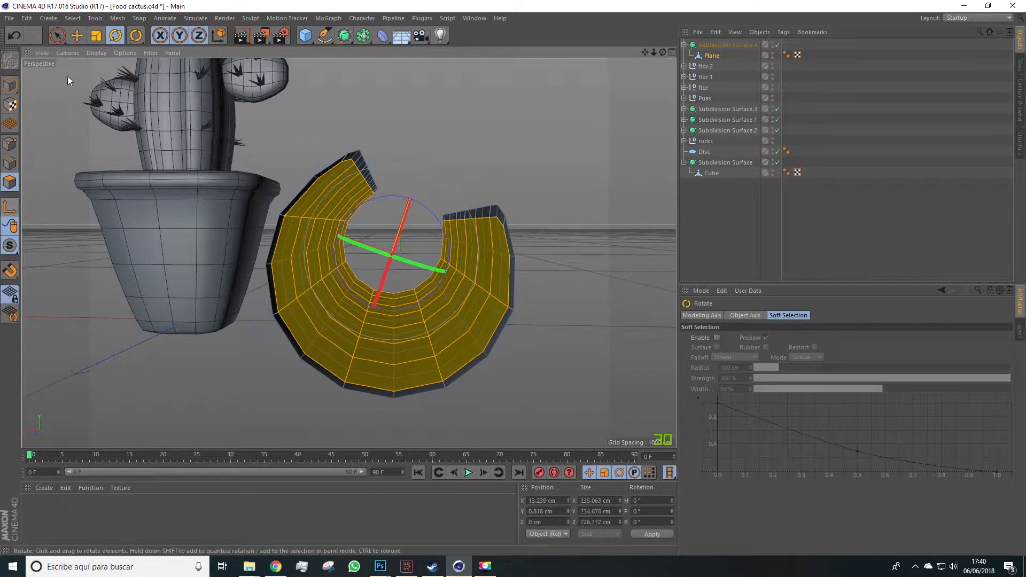
{"action": "left_click", "coordinate": [96, 36]}
{"action": "left_click_drag", "start_coordinate": [303, 222], "coordinate": [329, 239]}
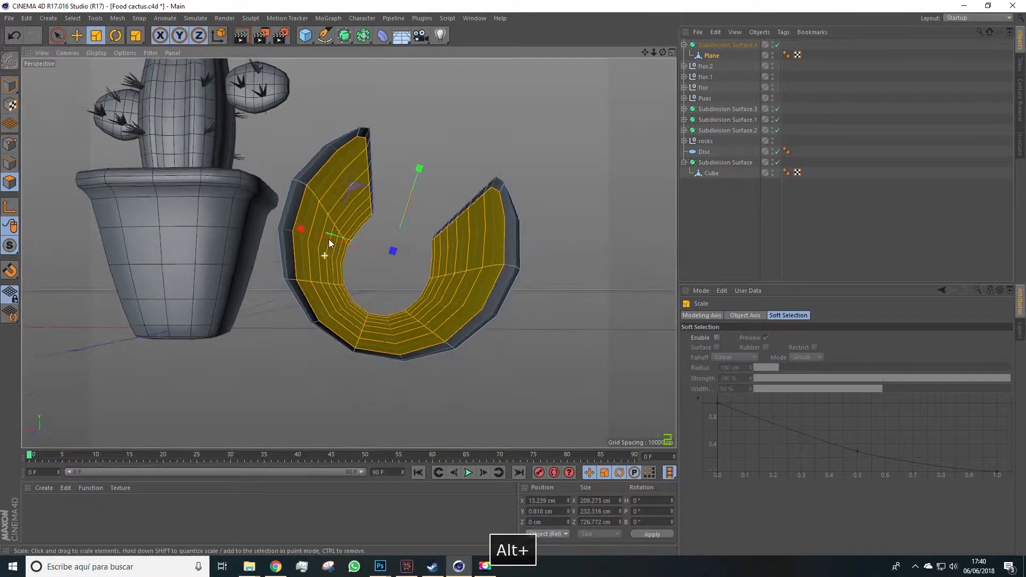
Raise the selected inner faces along the tilted vertical axis to about X 10 cm, Y 10 cm, and deselect them
{"action": "left_click", "coordinate": [77, 36]}
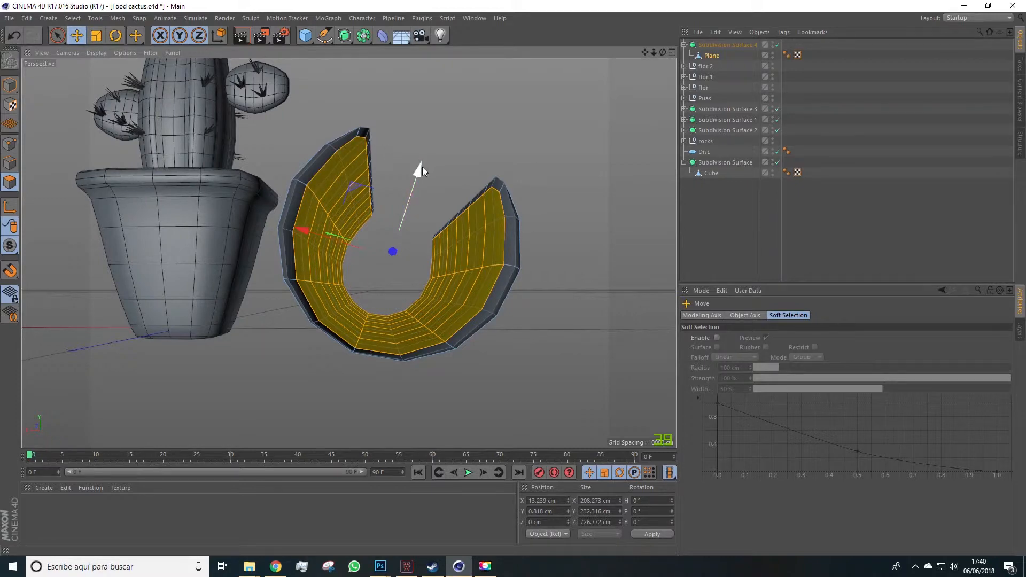
{"action": "left_click_drag", "start_coordinate": [422, 167], "coordinate": [216, 225]}
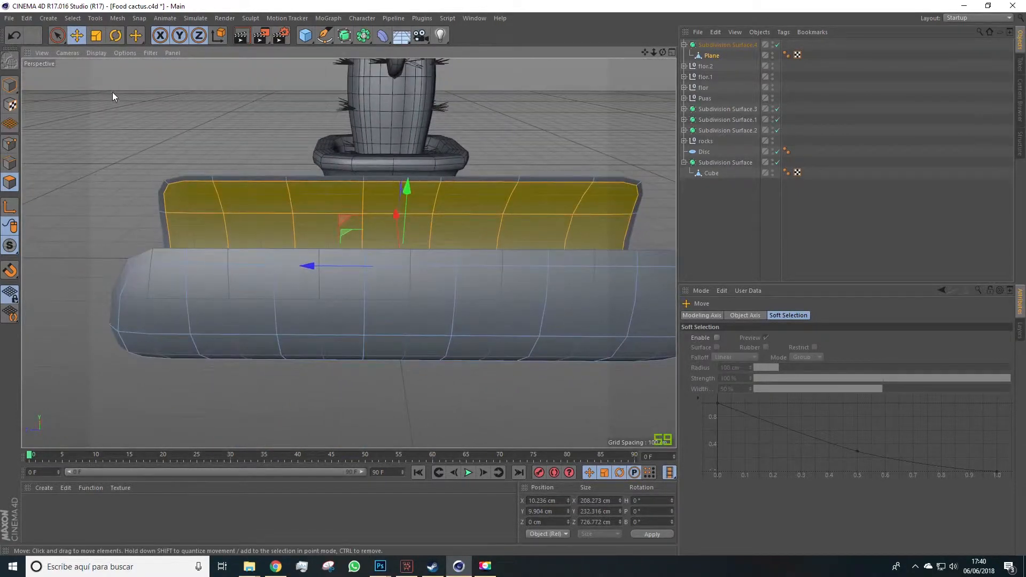
{"action": "left_click", "coordinate": [113, 92]}
{"action": "scroll", "coordinate": [165, 127], "scroll_direction": "down", "scroll_amount": 3}
{"action": "left_click_drag", "start_coordinate": [188, 158], "coordinate": [380, 241], "text": "alt"}
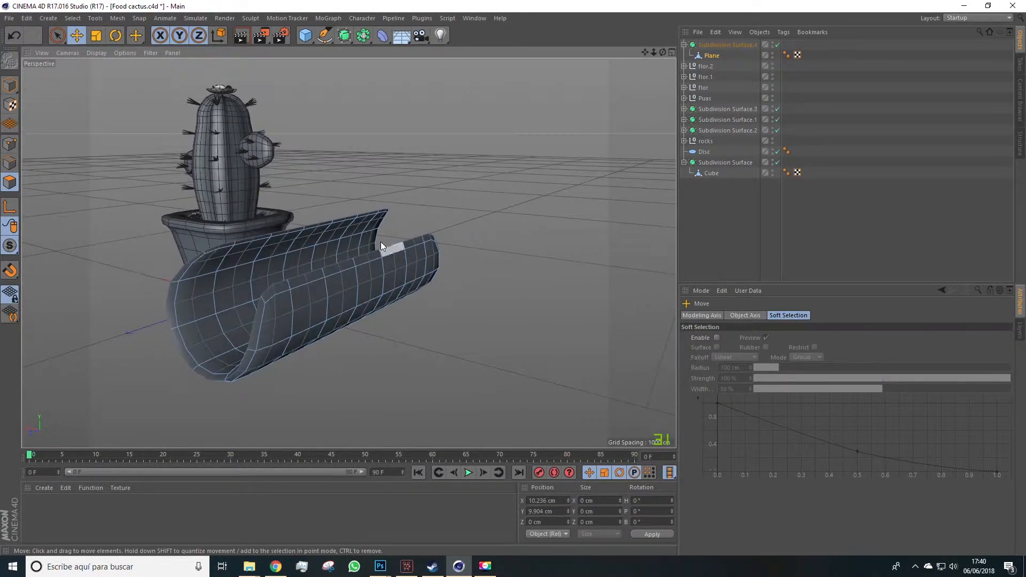
{"action": "left_click", "coordinate": [709, 46]}
{"action": "left_click", "coordinate": [710, 54]}
{"action": "left_click", "coordinate": [713, 47]}
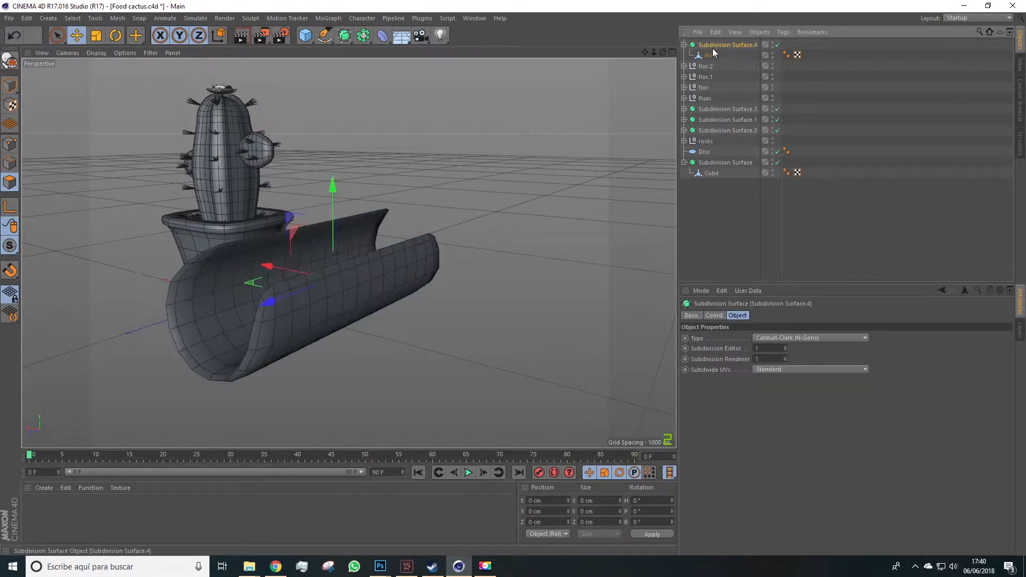
{"action": "right_click", "coordinate": [714, 45]}
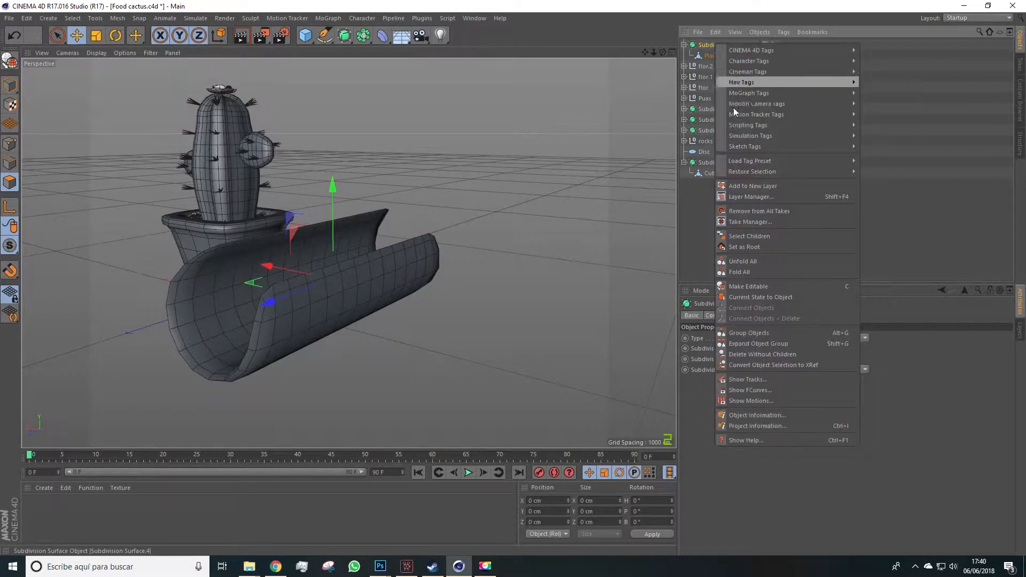
{"action": "left_click", "coordinate": [688, 229]}
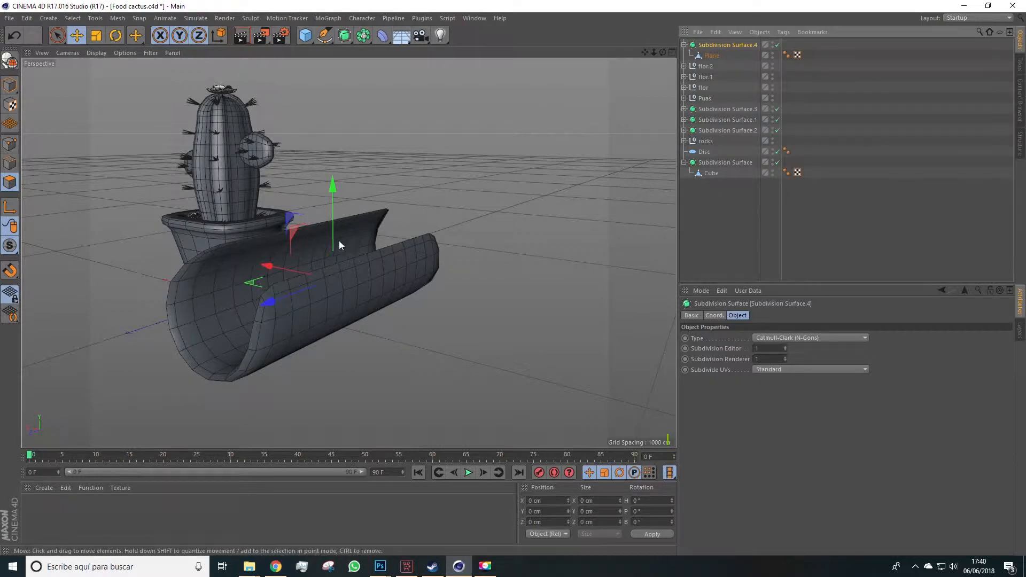
Add a disc and scale it up uniformly until it extends beneath both the pot and the curled shell
{"action": "left_click_drag", "start_coordinate": [148, 123], "coordinate": [182, 146], "text": "alt"}
{"action": "scroll", "coordinate": [377, 210], "scroll_direction": "down", "scroll_amount": 4}
{"action": "left_click_drag", "start_coordinate": [372, 232], "coordinate": [440, 323], "text": "alt"}
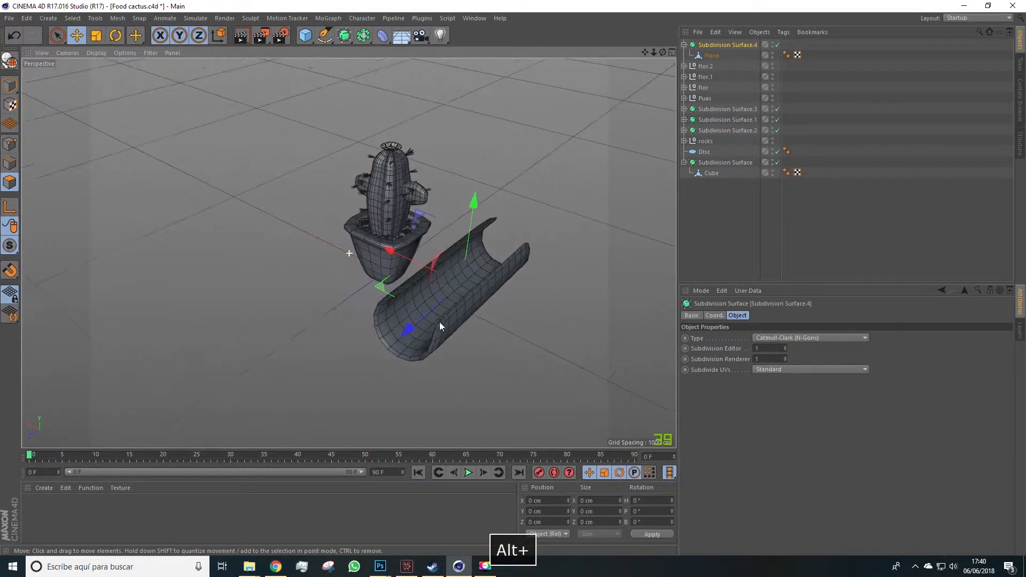
{"action": "left_click", "coordinate": [305, 35]}
{"action": "left_click", "coordinate": [334, 71]}
{"action": "left_click_drag", "start_coordinate": [417, 299], "coordinate": [377, 289], "text": "alt"}
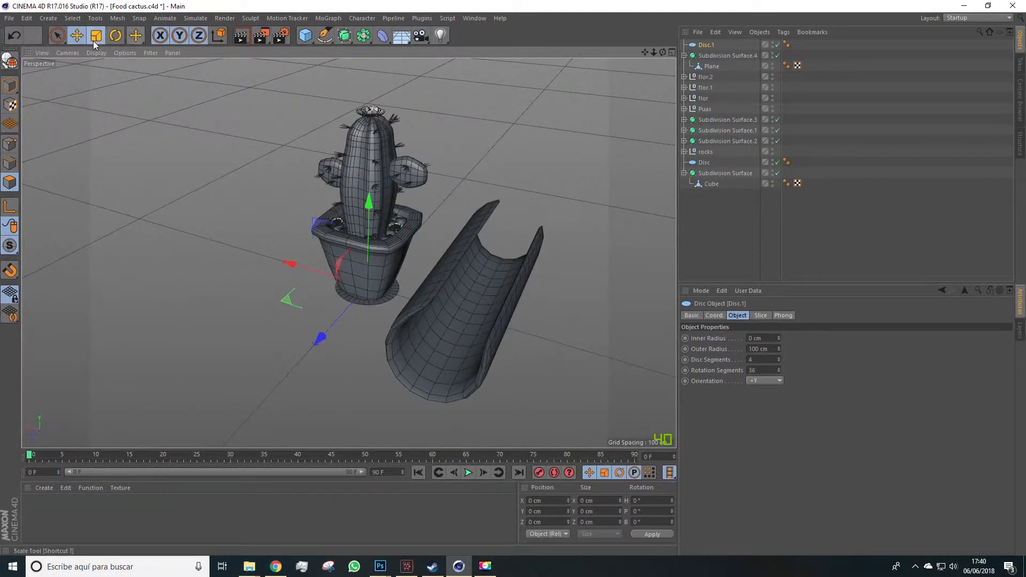
{"action": "key", "text": "t"}
{"action": "left_click_drag", "start_coordinate": [268, 316], "coordinate": [335, 331]}
{"action": "left_click_drag", "start_coordinate": [182, 196], "coordinate": [200, 187]}
Lower the large disc slightly so it lies under the base of the pot and the shell
{"action": "key", "text": "e"}
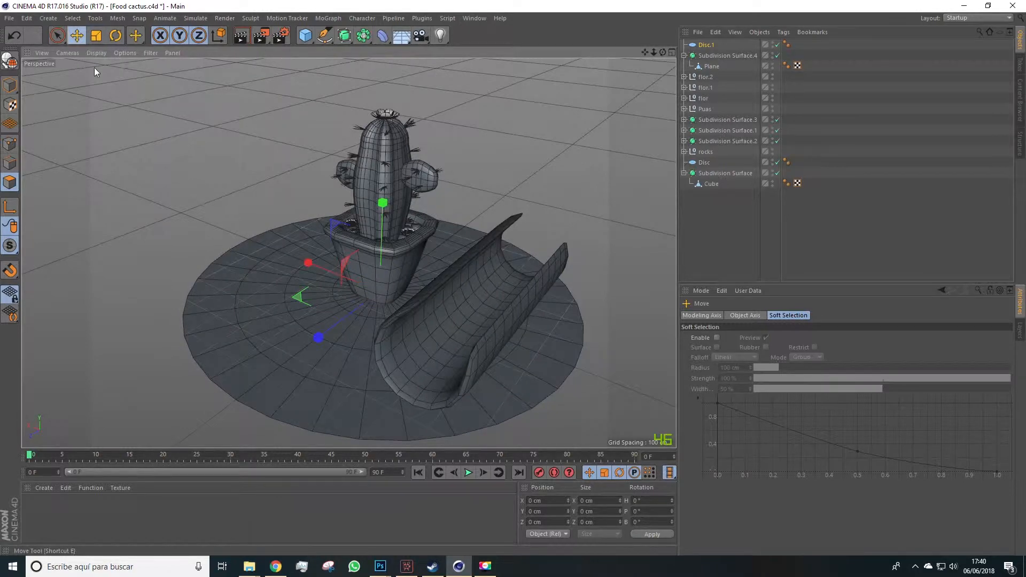
{"action": "left_click_drag", "start_coordinate": [122, 88], "coordinate": [214, 132], "text": "alt"}
{"action": "left_click_drag", "start_coordinate": [371, 222], "coordinate": [372, 227]}
{"action": "left_click_drag", "start_coordinate": [370, 234], "coordinate": [285, 314], "text": "alt"}
{"action": "middle_click_drag", "start_coordinate": [546, 246], "coordinate": [592, 217], "text": "alt"}
{"action": "left_click_drag", "start_coordinate": [565, 226], "coordinate": [608, 184], "text": "alt"}
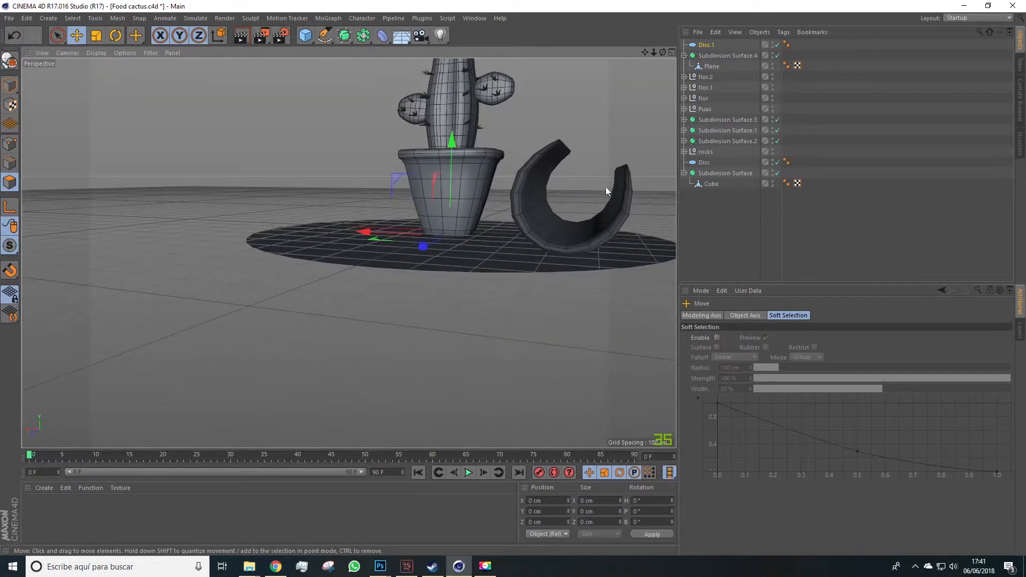
Rotate the curled shell's Subdivision Surface on the disc beside the pot and deselect it
{"action": "left_click_drag", "start_coordinate": [534, 158], "coordinate": [556, 171], "text": "alt"}
{"action": "left_click", "coordinate": [727, 55]}
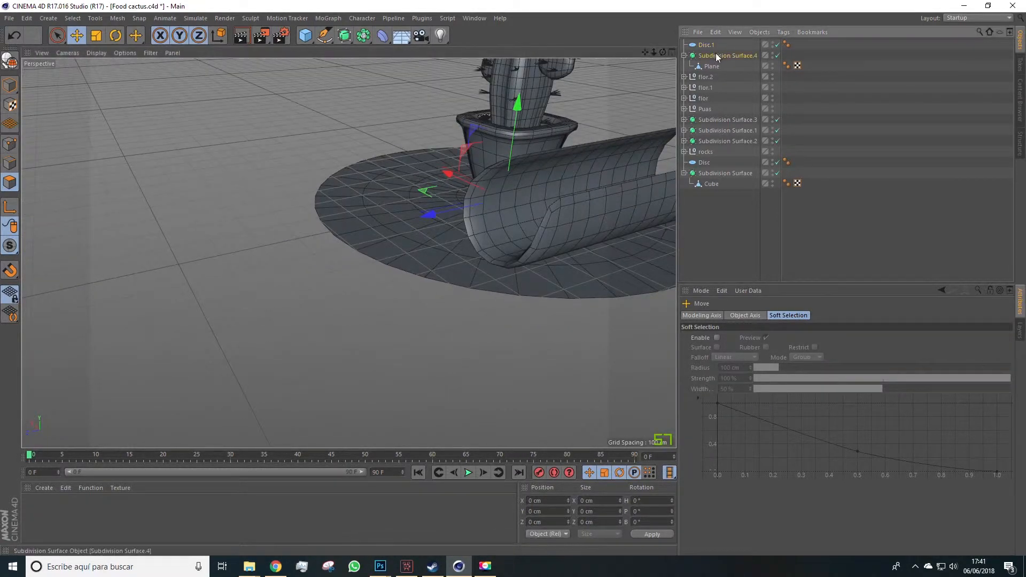
{"action": "left_click_drag", "start_coordinate": [348, 250], "coordinate": [425, 153], "text": "alt"}
{"action": "key", "text": "r"}
{"action": "left_click_drag", "start_coordinate": [495, 191], "coordinate": [149, 85], "text": "alt"}
{"action": "left_click", "coordinate": [734, 249]}
Add a cube and raise it vertically until it surrounds the upper part of the cactus
{"action": "left_click_drag", "start_coordinate": [642, 255], "coordinate": [617, 246], "text": "alt"}
{"action": "left_click_drag", "start_coordinate": [531, 255], "coordinate": [422, 293], "text": "alt"}
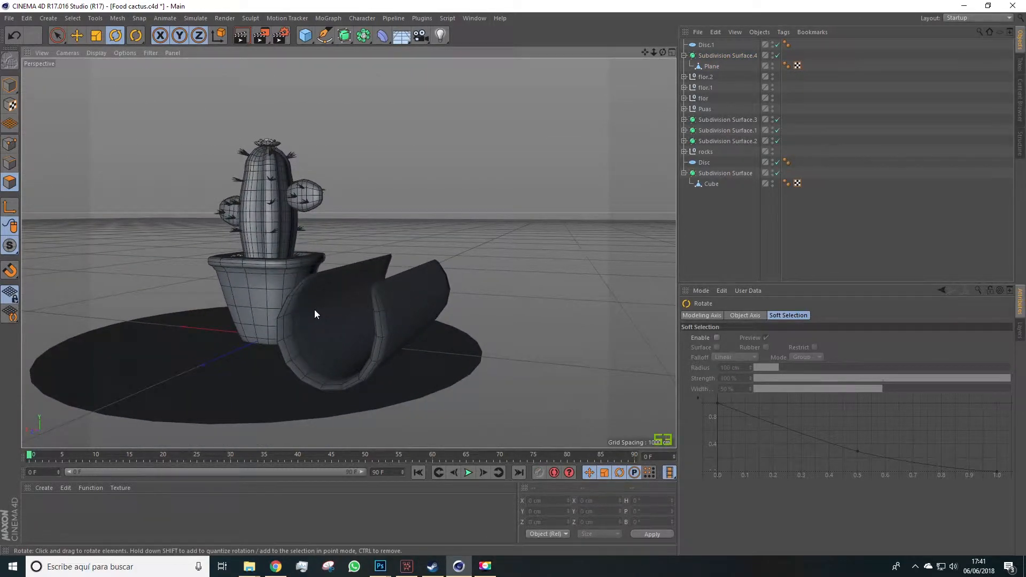
{"action": "left_click_drag", "start_coordinate": [354, 338], "coordinate": [358, 356], "text": "alt"}
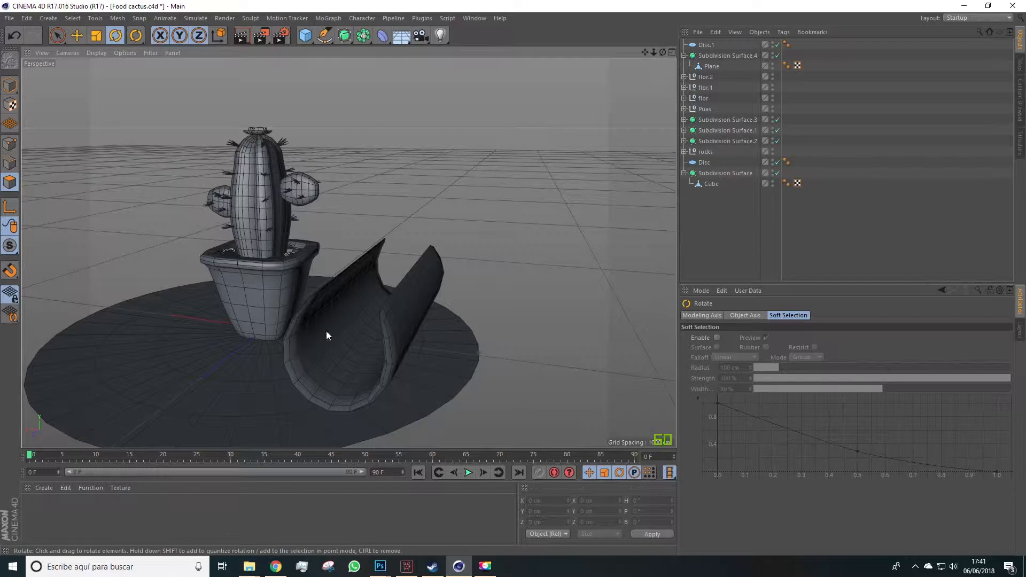
{"action": "left_click_drag", "start_coordinate": [431, 223], "coordinate": [446, 276], "text": "alt"}
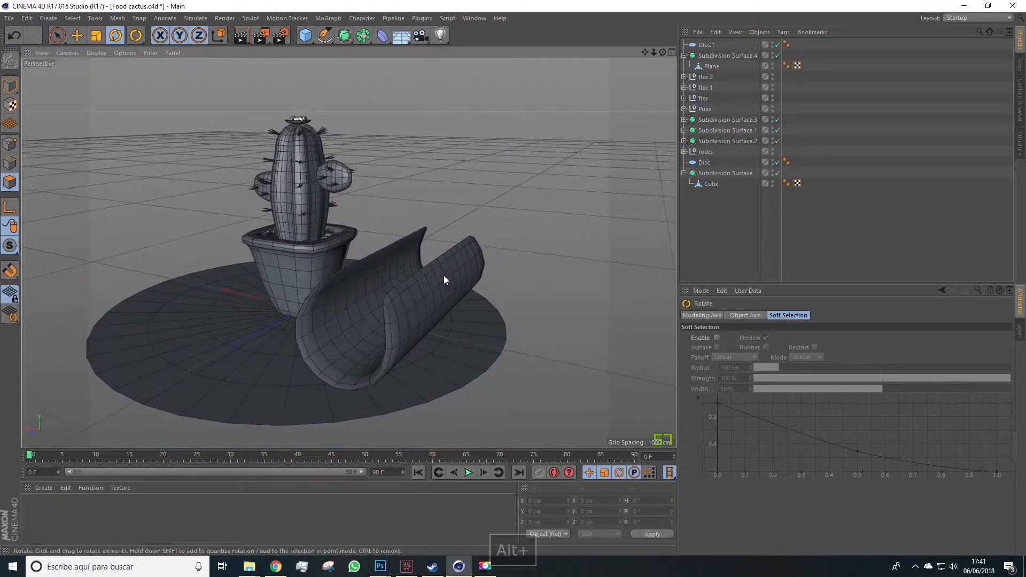
{"action": "left_click_drag", "start_coordinate": [306, 35], "coordinate": [347, 50]}
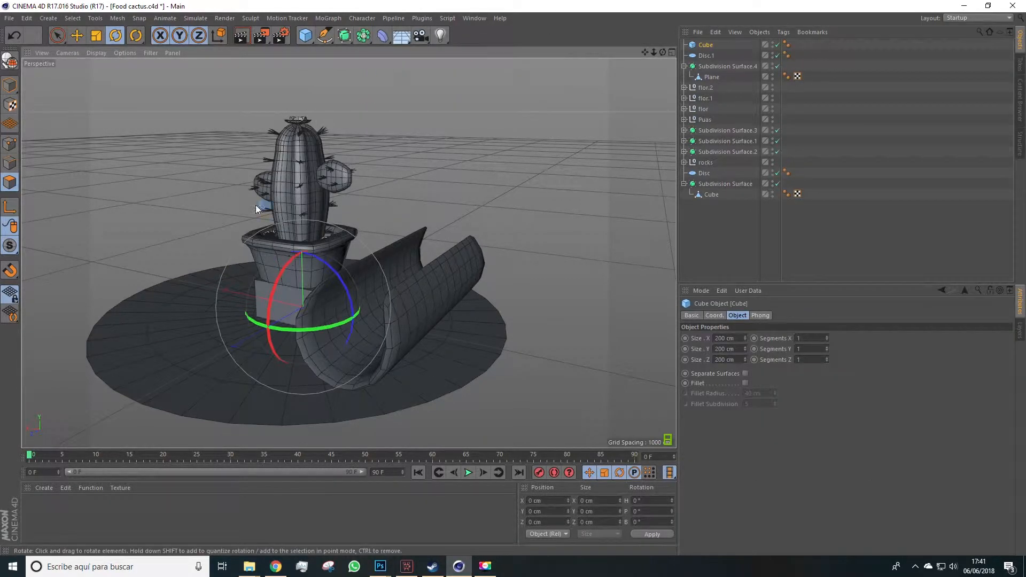
{"action": "left_click", "coordinate": [80, 37]}
{"action": "left_click_drag", "start_coordinate": [302, 278], "coordinate": [322, 251]}
{"action": "middle_click_drag", "start_coordinate": [396, 280], "coordinate": [412, 316], "text": "alt"}
{"action": "right_click_drag", "start_coordinate": [411, 317], "coordinate": [447, 249], "text": "alt"}
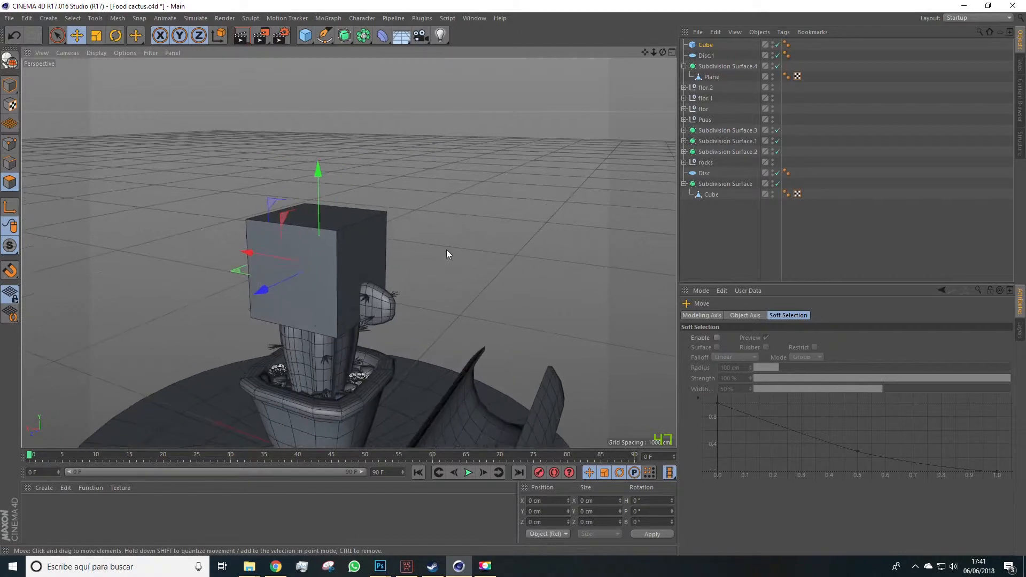
Set the cube's X, Y and Z segments to 2
{"action": "left_click", "coordinate": [706, 45]}
{"action": "left_click", "coordinate": [826, 336]}
{"action": "left_click", "coordinate": [827, 357]}
{"action": "left_click", "coordinate": [827, 347]}
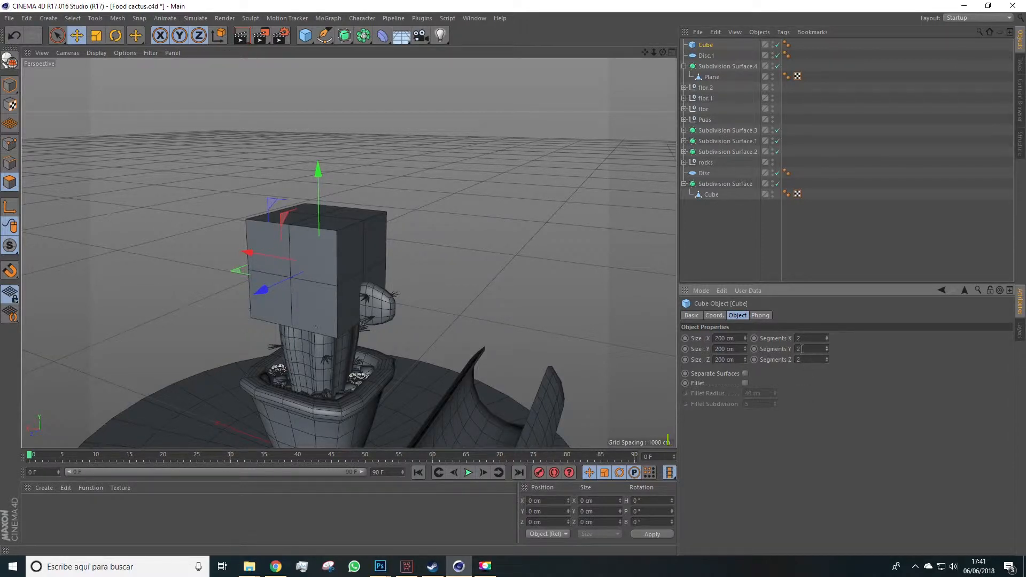
Wrap the cube in a Subdivision Surface with editor and renderer subdivisions set to 1
{"action": "left_click_drag", "start_coordinate": [347, 267], "coordinate": [540, 260], "text": "alt"}
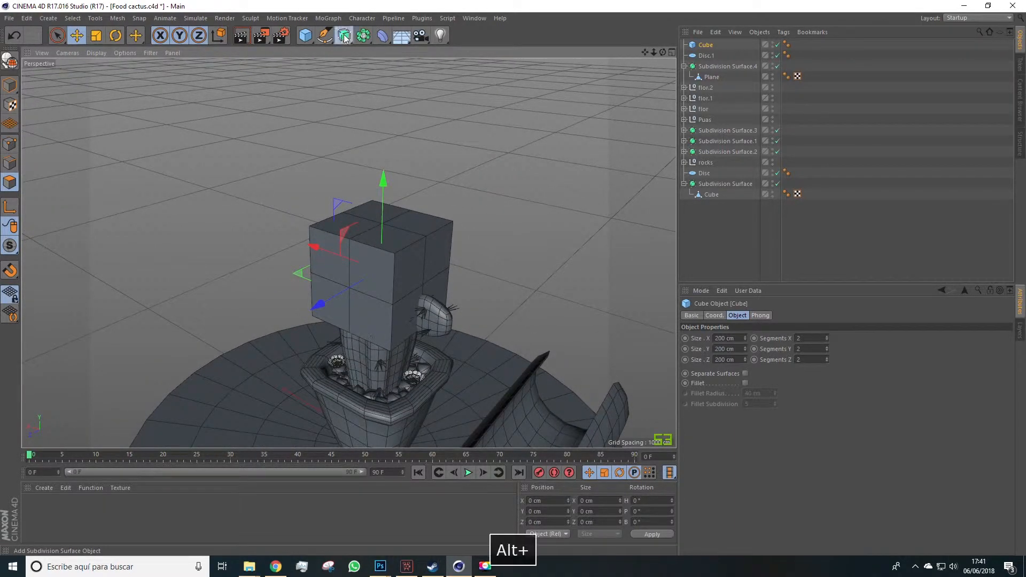
{"action": "left_click", "coordinate": [346, 36], "text": "alt"}
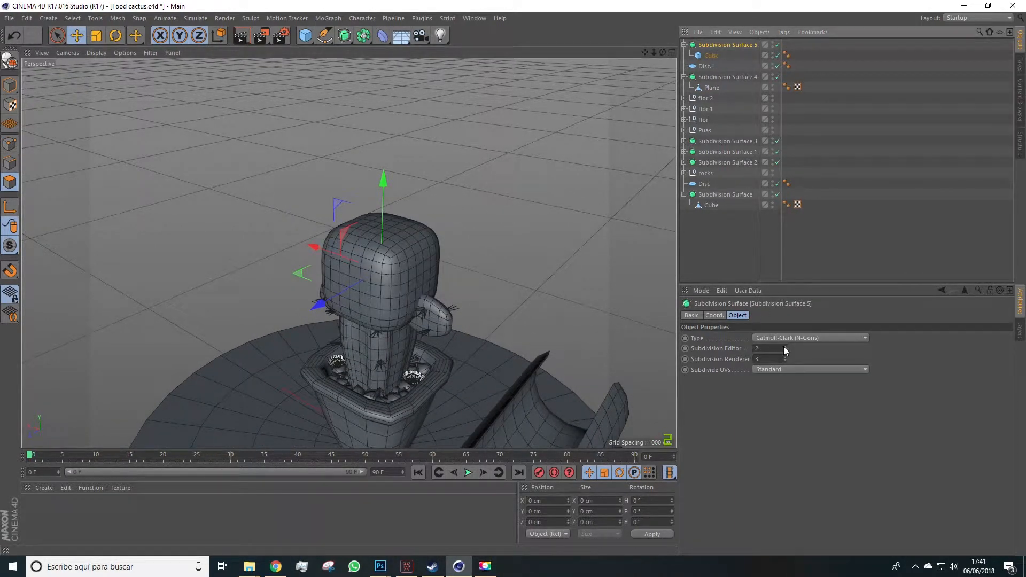
{"action": "left_click_drag", "start_coordinate": [785, 349], "coordinate": [786, 351]}
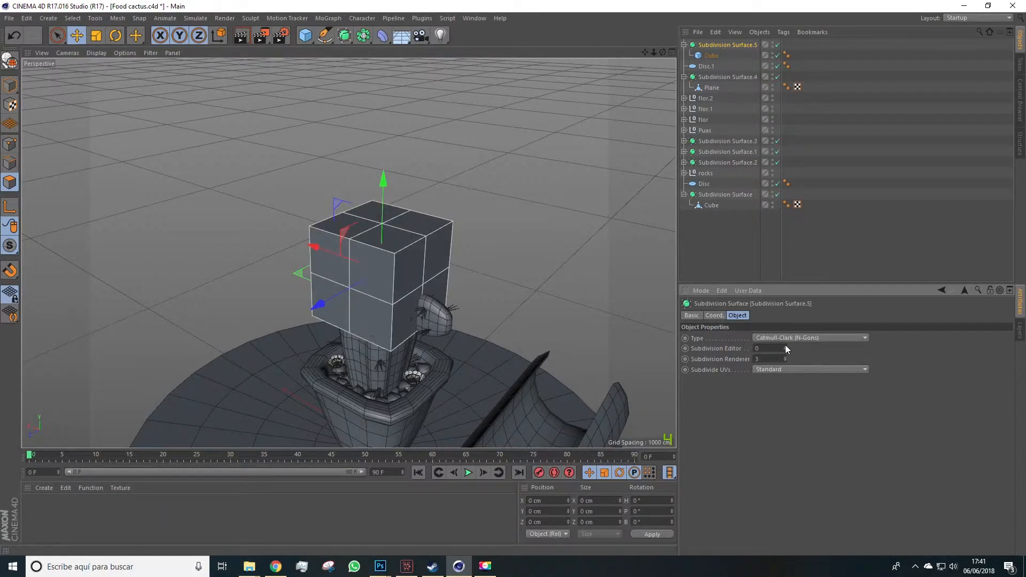
{"action": "left_click", "coordinate": [785, 347]}
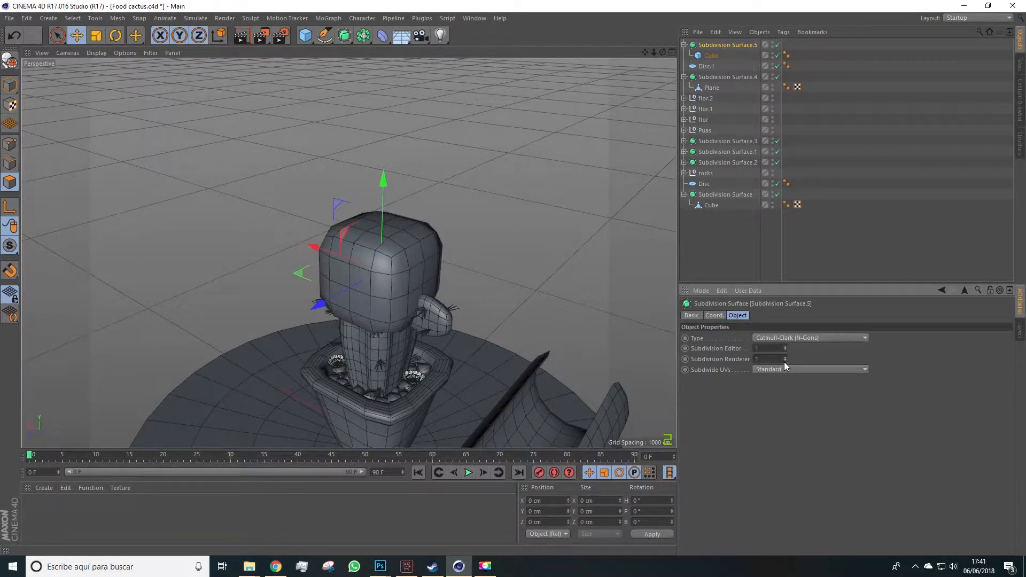
{"action": "left_click_drag", "start_coordinate": [406, 229], "coordinate": [395, 149], "text": "alt"}
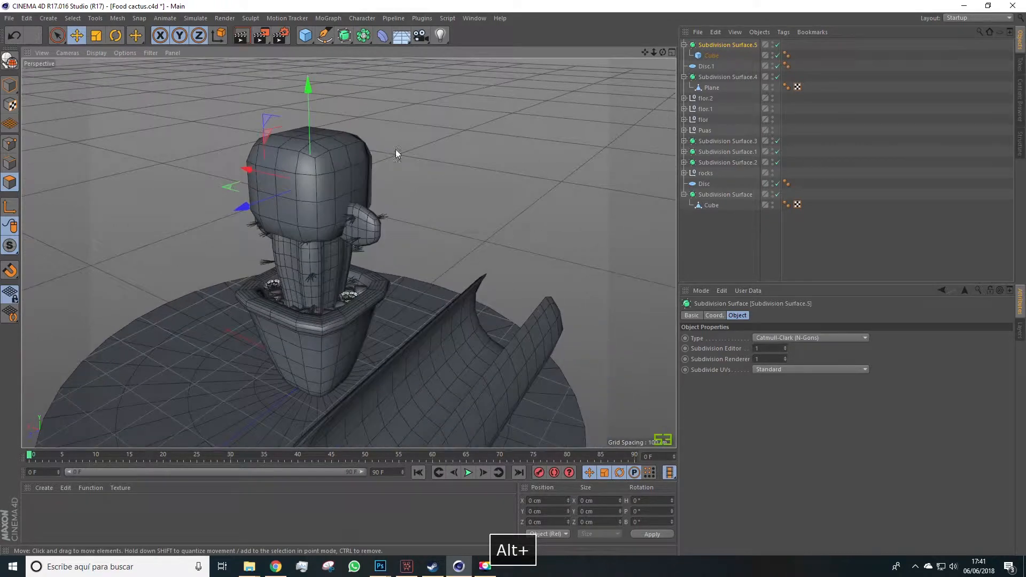
Convert the rounded cube's Subdivision Surface to a polygon object with Current State to Object and delete the original generator
{"action": "right_click", "coordinate": [712, 46]}
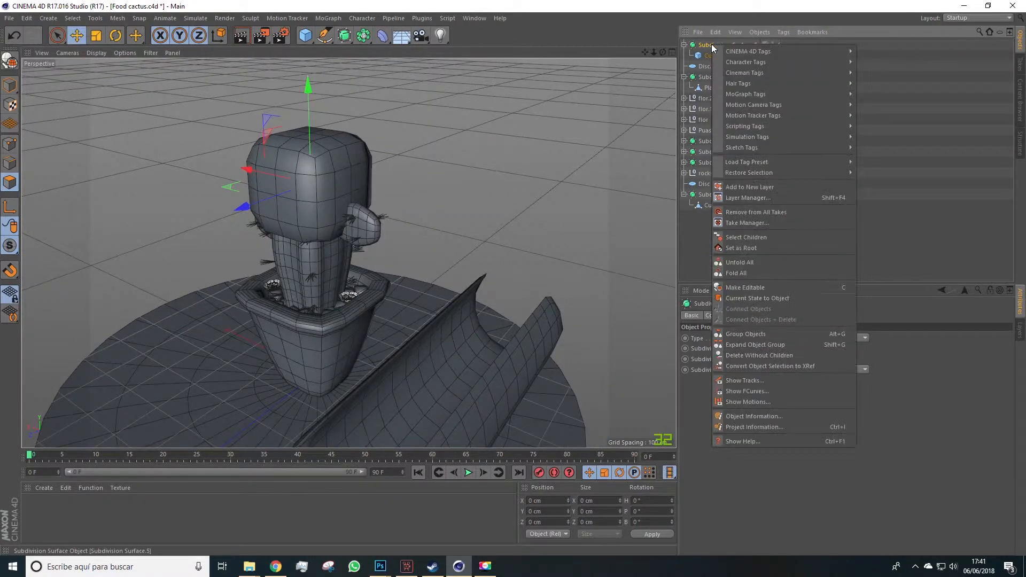
{"action": "left_click", "coordinate": [747, 298]}
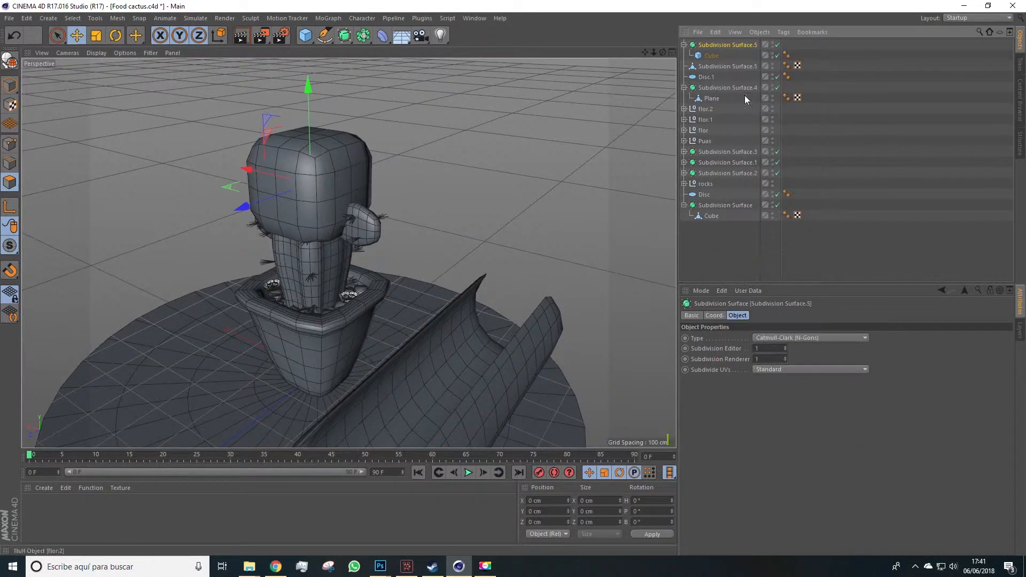
{"action": "key", "text": "Delete"}
{"action": "left_click", "coordinate": [723, 46]}
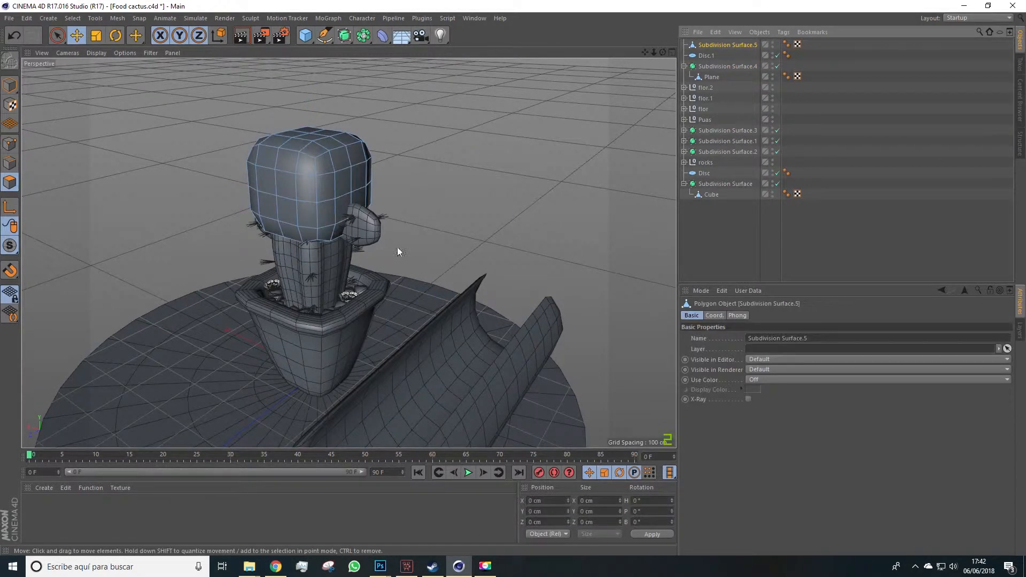
Move the rounded cube off the cactus in Model mode and into the curled shell, to about X -343 cm, Y 102 cm
{"action": "middle_click_drag", "start_coordinate": [456, 254], "coordinate": [445, 206], "text": "alt"}
{"action": "scroll", "coordinate": [446, 207], "scroll_direction": "down", "scroll_amount": 3}
{"action": "left_click", "coordinate": [77, 36]}
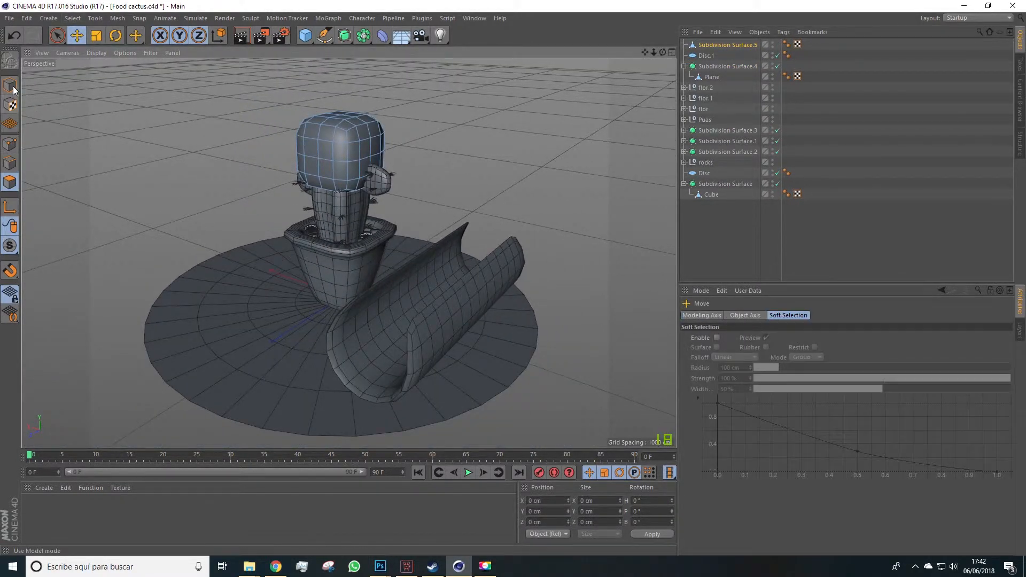
{"action": "left_click", "coordinate": [10, 85]}
{"action": "left_click_drag", "start_coordinate": [275, 148], "coordinate": [387, 169]}
{"action": "left_click_drag", "start_coordinate": [461, 88], "coordinate": [429, 231]}
{"action": "left_click_drag", "start_coordinate": [430, 233], "coordinate": [364, 338], "text": "alt"}
{"action": "scroll", "coordinate": [429, 288], "scroll_direction": "up", "scroll_amount": 4}
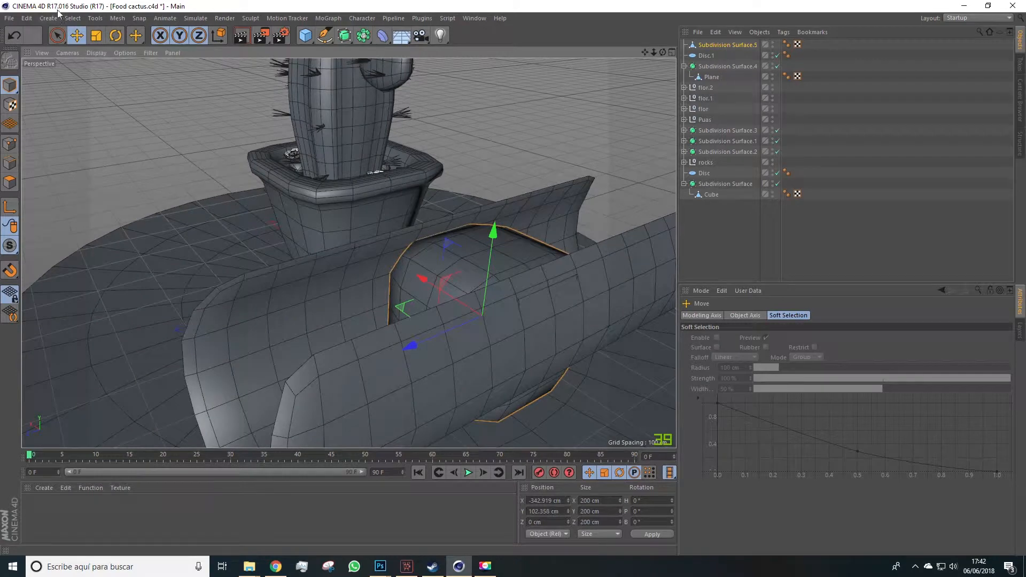
Scale the rounded cube down uniformly to about 41.2 cm per side
{"action": "left_click", "coordinate": [96, 36]}
{"action": "left_click_drag", "start_coordinate": [105, 153], "coordinate": [38, 156]}
{"action": "left_click_drag", "start_coordinate": [461, 179], "coordinate": [447, 195], "text": "alt"}
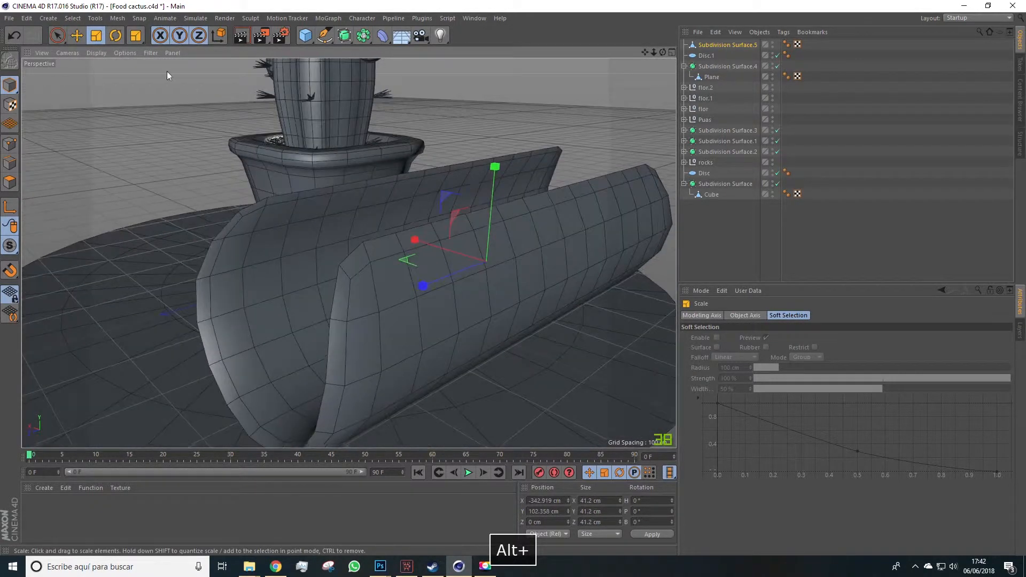
Slide the small rounded cube along the shell to its open front end and lower it toward the shell's inner floor
{"action": "left_click", "coordinate": [77, 36]}
{"action": "left_click_drag", "start_coordinate": [431, 289], "coordinate": [256, 340]}
{"action": "left_click_drag", "start_coordinate": [338, 330], "coordinate": [314, 312], "text": "alt"}
{"action": "left_click_drag", "start_coordinate": [345, 240], "coordinate": [363, 258], "text": "alt"}
{"action": "middle_click_drag", "start_coordinate": [363, 258], "coordinate": [416, 163], "text": "alt"}
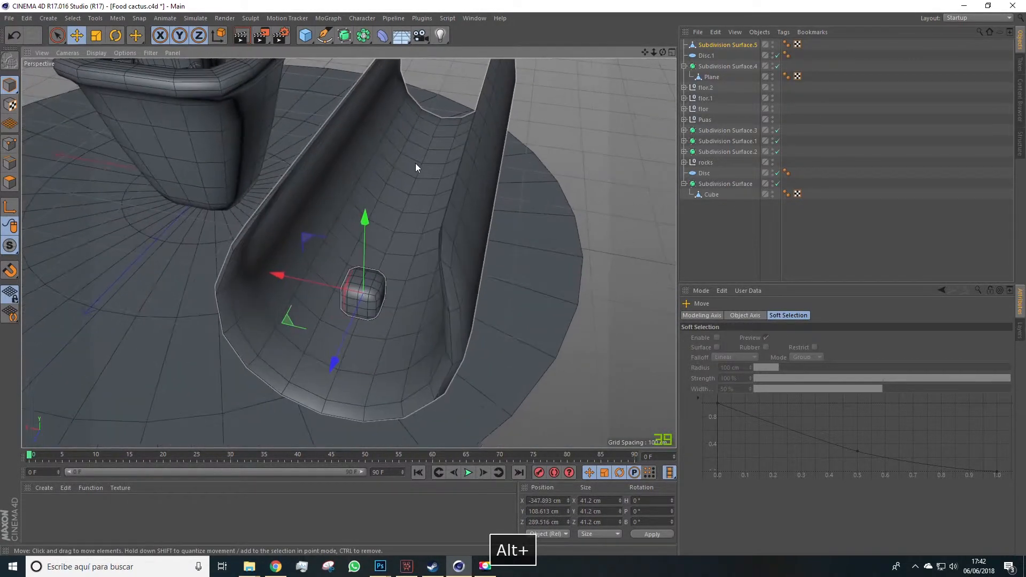
{"action": "left_click_drag", "start_coordinate": [410, 242], "coordinate": [426, 226], "text": "alt"}
{"action": "left_click_drag", "start_coordinate": [373, 171], "coordinate": [289, 265]}
{"action": "left_click_drag", "start_coordinate": [362, 204], "coordinate": [363, 218]}
{"action": "left_click_drag", "start_coordinate": [380, 231], "coordinate": [368, 241], "text": "alt"}
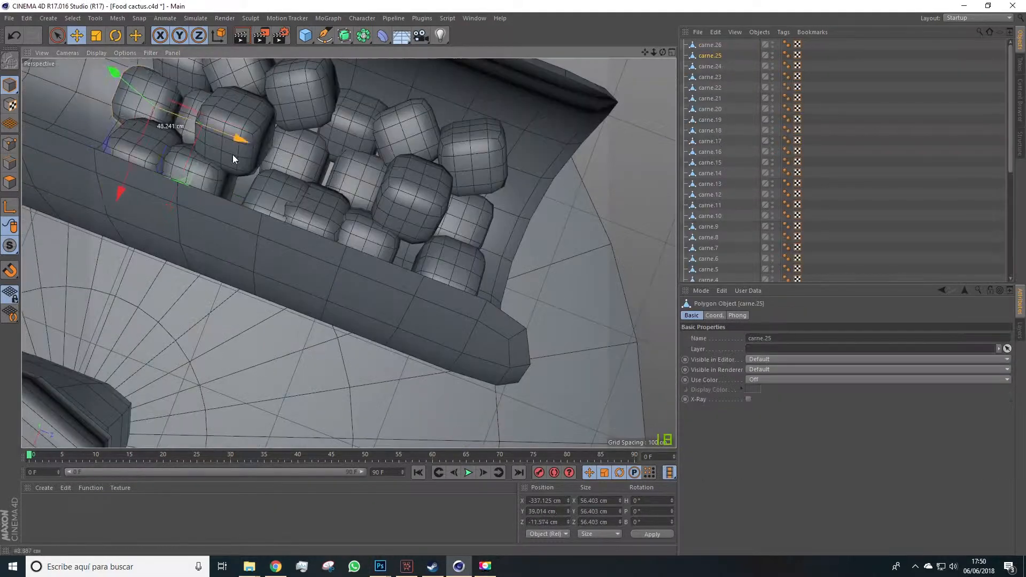
Select all the meat pieces from carne.36 down to carne and group them under one null
{"action": "left_click_drag", "start_coordinate": [233, 155], "coordinate": [107, 145], "text": "alt"}
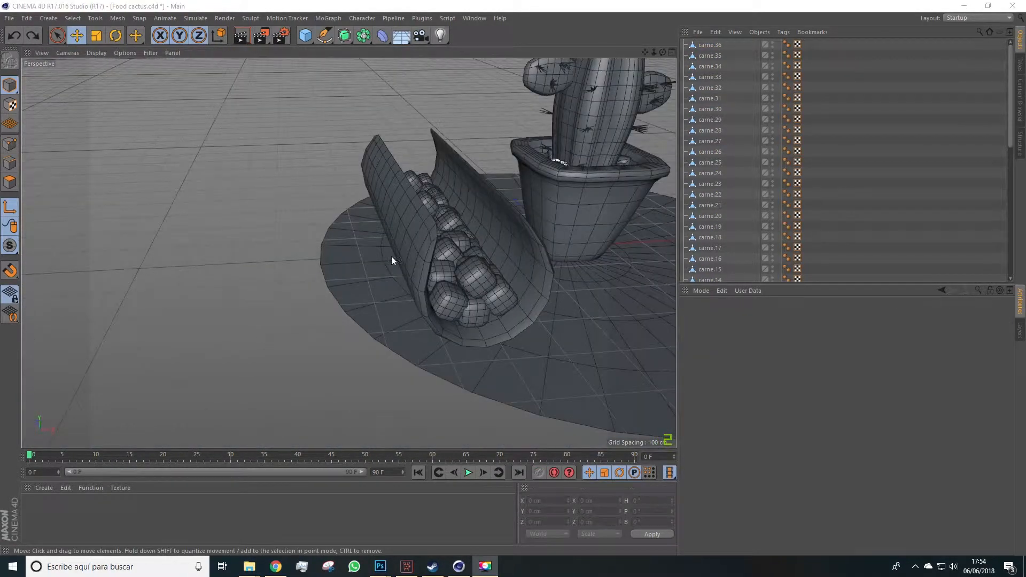
{"action": "left_click_drag", "start_coordinate": [391, 256], "coordinate": [454, 268], "text": "alt"}
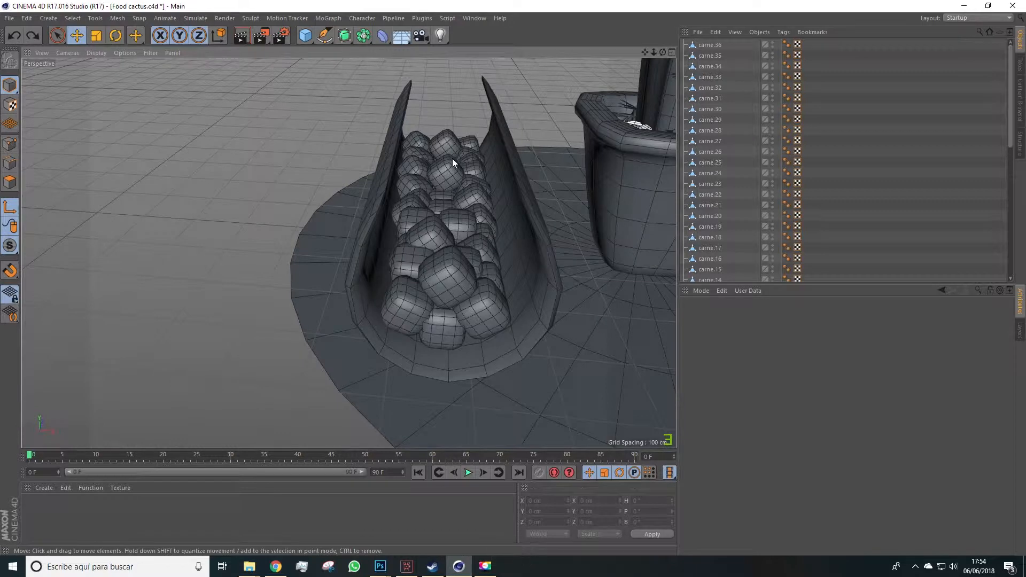
{"action": "left_click", "coordinate": [721, 53]}
{"action": "scroll", "coordinate": [721, 155], "scroll_direction": "down", "scroll_amount": 5}
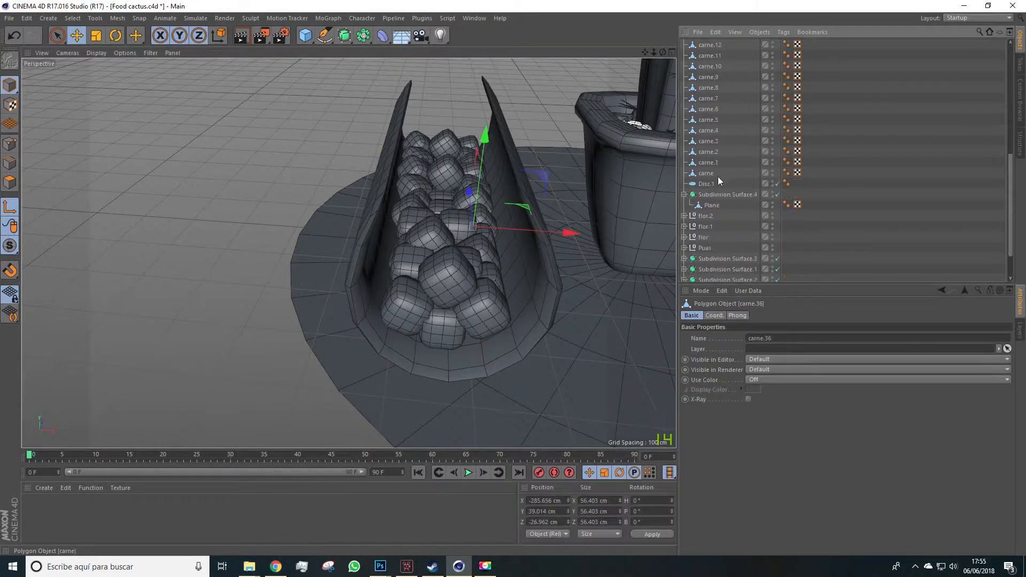
{"action": "left_click", "coordinate": [713, 173], "text": "shift"}
{"action": "right_click", "coordinate": [714, 172]}
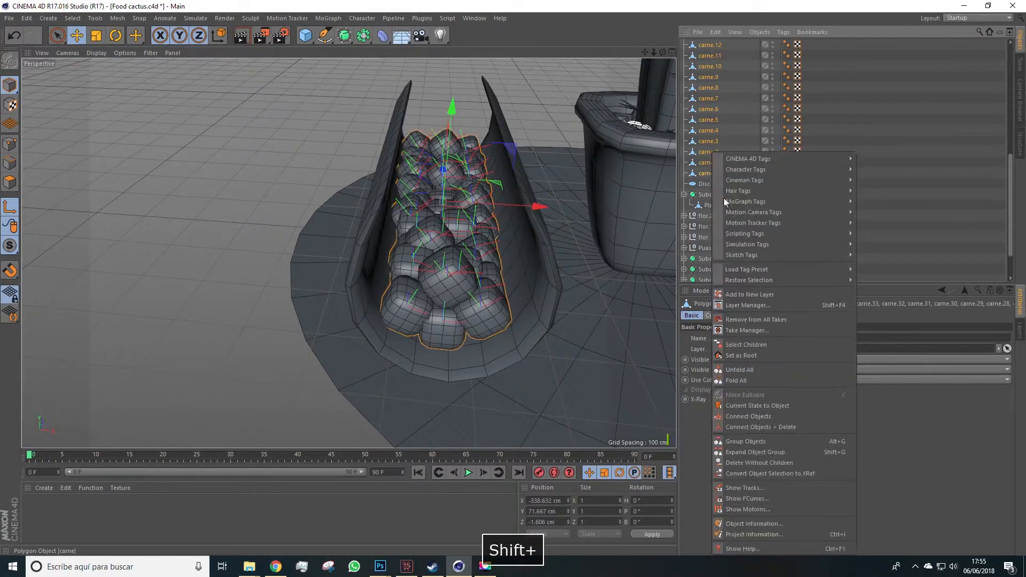
{"action": "left_click", "coordinate": [735, 442]}
Rename the new group of meat pieces as carne and deselect it
{"action": "double_click", "coordinate": [704, 44]}
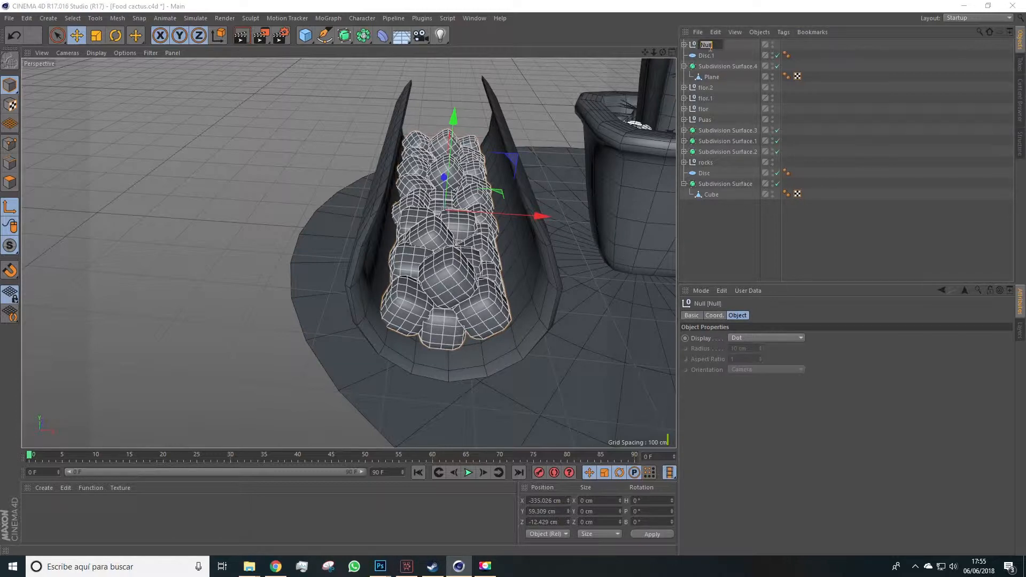
{"action": "type", "text": "carne"}
{"action": "key", "text": "Return"}
{"action": "left_click_drag", "start_coordinate": [425, 216], "coordinate": [410, 270], "text": "alt"}
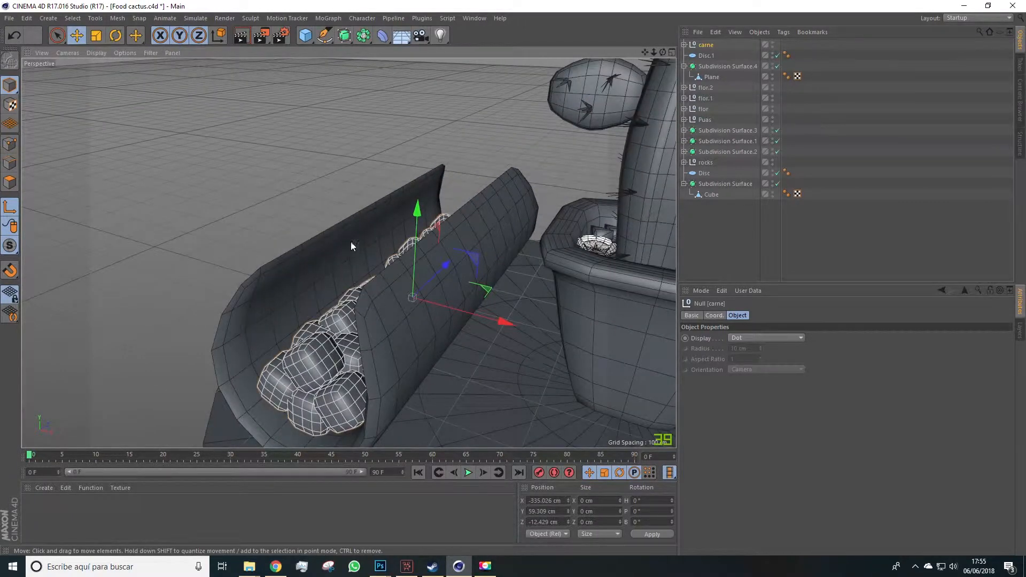
{"action": "left_click_drag", "start_coordinate": [458, 227], "coordinate": [443, 252], "text": "alt"}
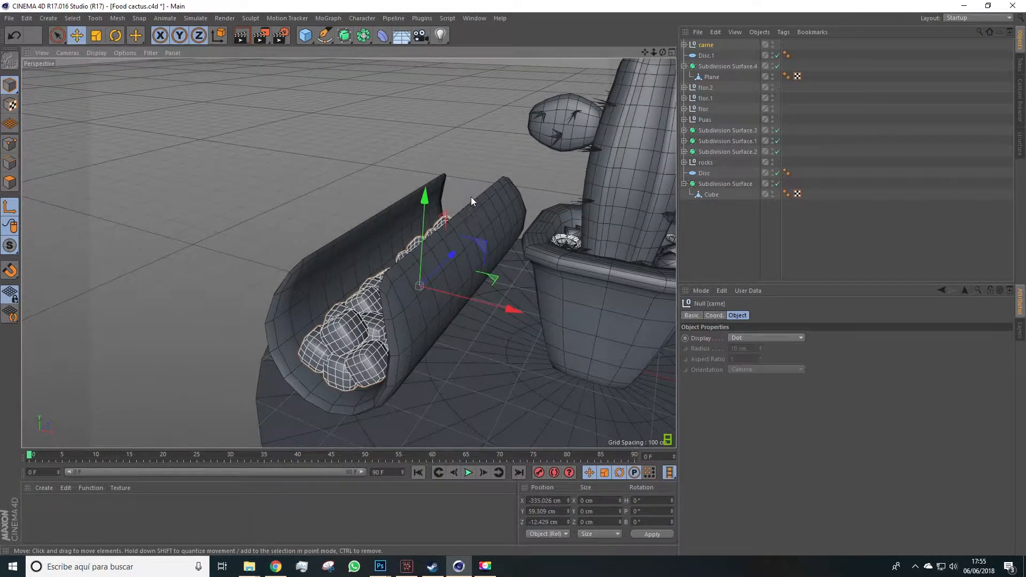
{"action": "left_click_drag", "start_coordinate": [323, 280], "coordinate": [479, 256], "text": "alt"}
{"action": "left_click", "coordinate": [826, 129]}
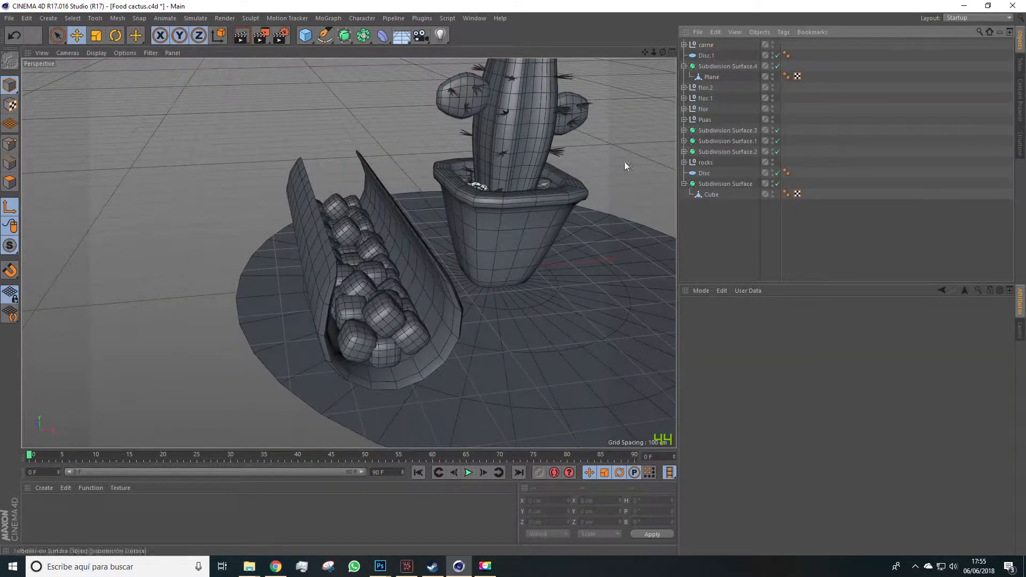
Add a Taper deformer and move it along X to the curled shell, at about -327 cm
{"action": "left_click", "coordinate": [384, 36]}
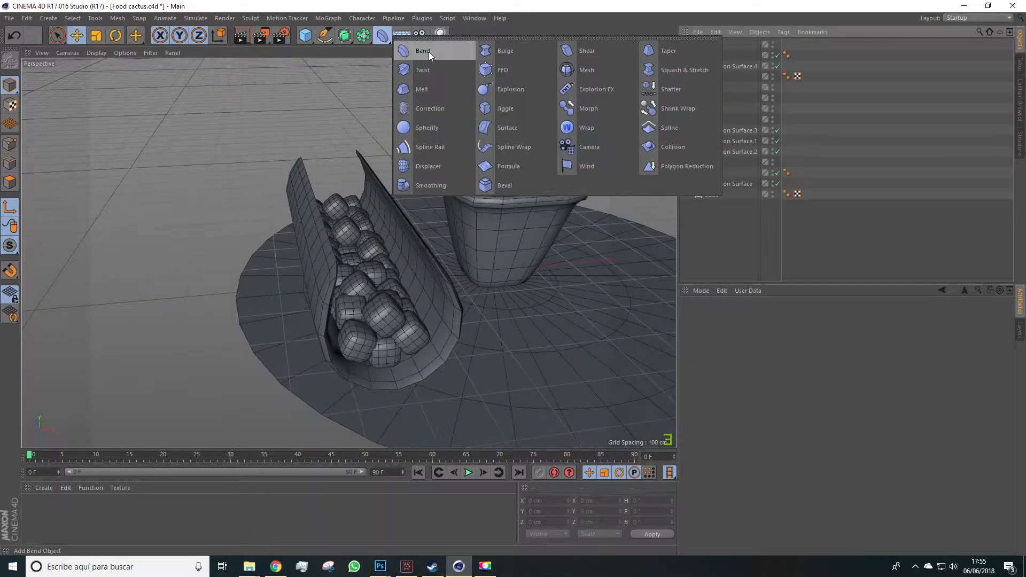
{"action": "left_click", "coordinate": [666, 51]}
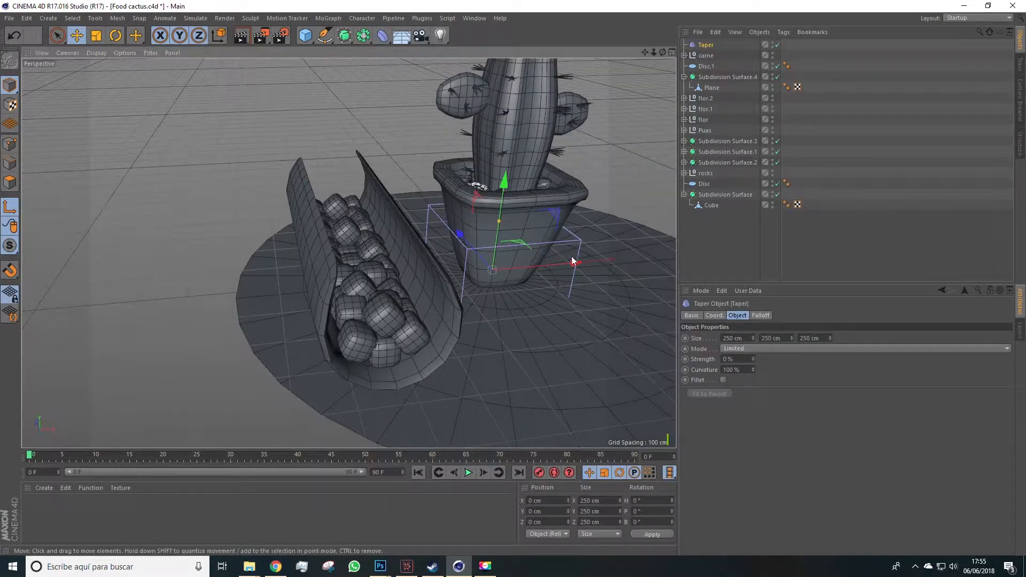
{"action": "left_click_drag", "start_coordinate": [575, 262], "coordinate": [489, 264]}
{"action": "key", "text": "ctrl+z"}
{"action": "left_click_drag", "start_coordinate": [560, 265], "coordinate": [374, 254]}
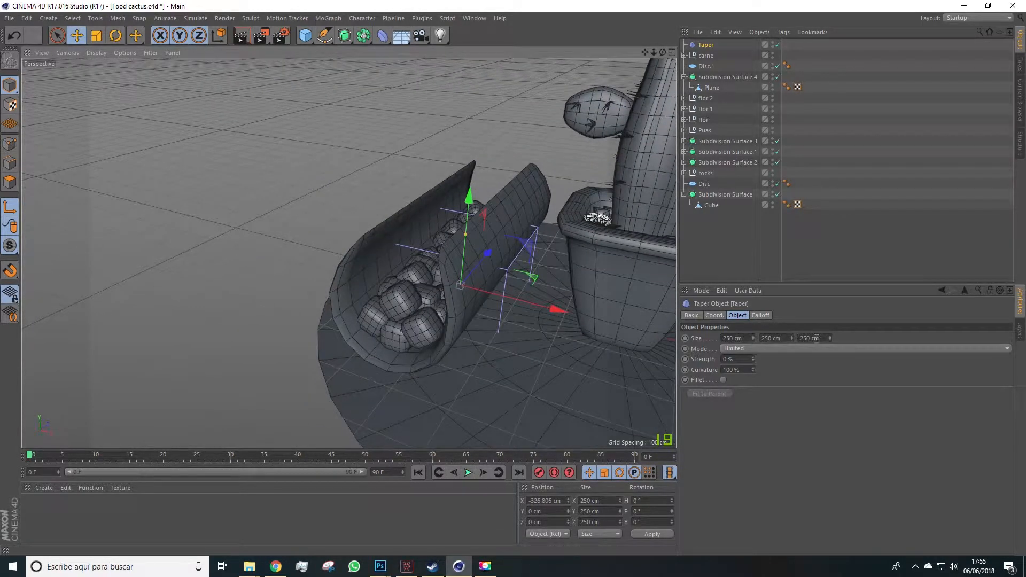
Size the Taper to 292 by 250 by 828 cm and center it around the shell at about X -335.6 cm, Y 113.6 cm
{"action": "left_click_drag", "start_coordinate": [830, 338], "coordinate": [888, 338]}
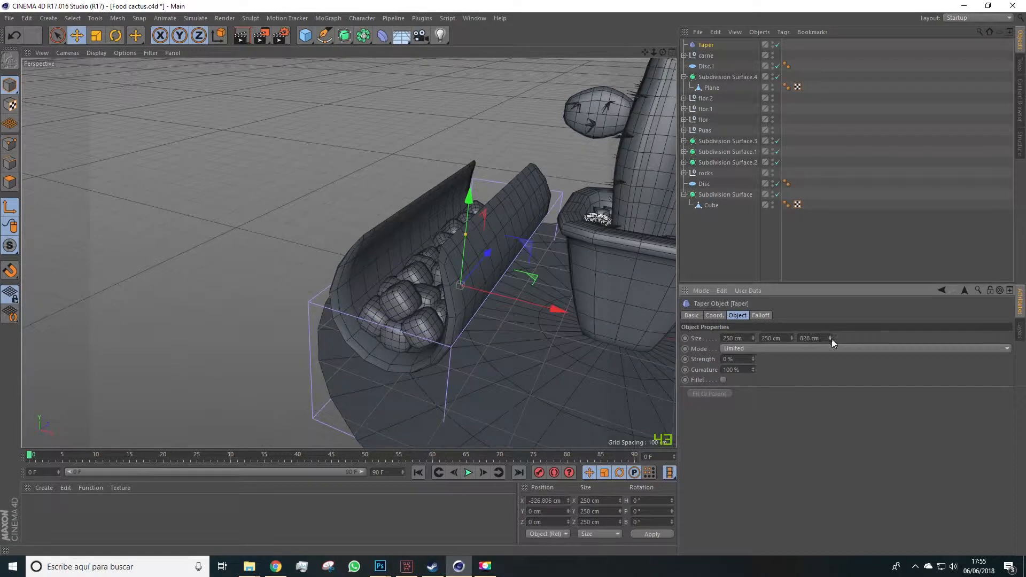
{"action": "left_click_drag", "start_coordinate": [754, 342], "coordinate": [785, 342]}
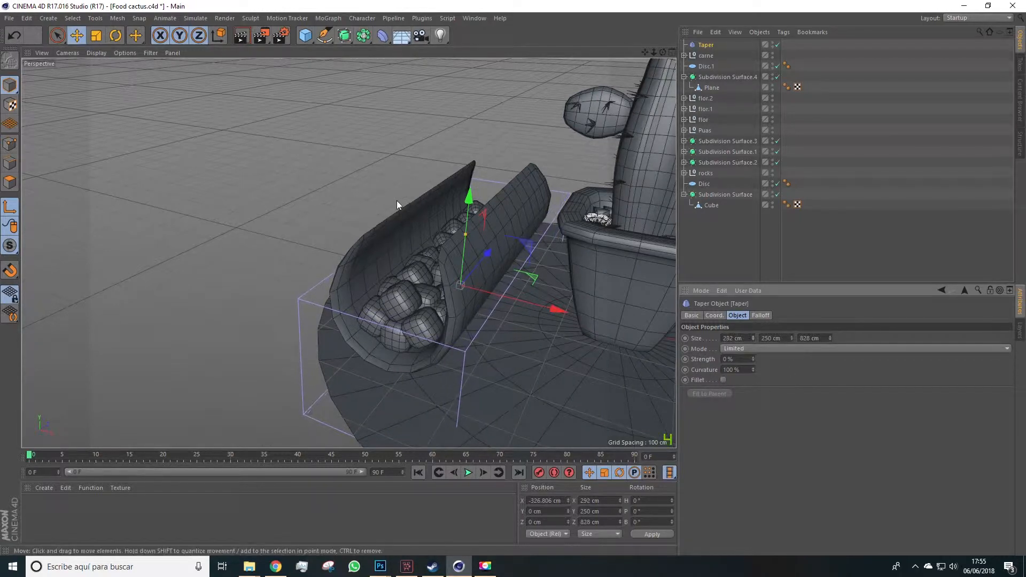
{"action": "left_click_drag", "start_coordinate": [467, 202], "coordinate": [462, 151]}
{"action": "left_click_drag", "start_coordinate": [430, 188], "coordinate": [508, 158], "text": "alt"}
{"action": "left_click_drag", "start_coordinate": [566, 240], "coordinate": [563, 239]}
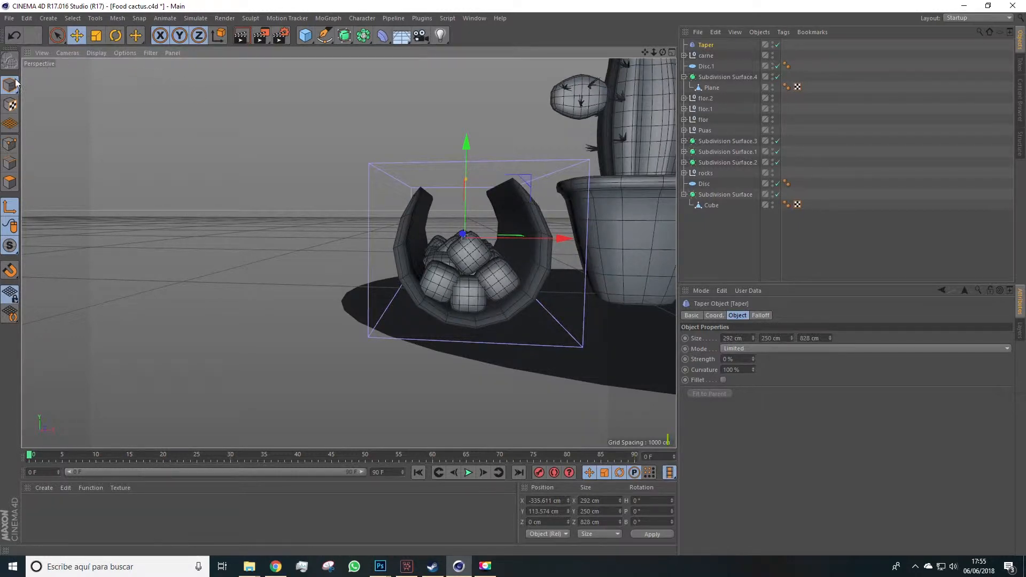
{"action": "left_click_drag", "start_coordinate": [485, 186], "coordinate": [444, 185], "text": "alt"}
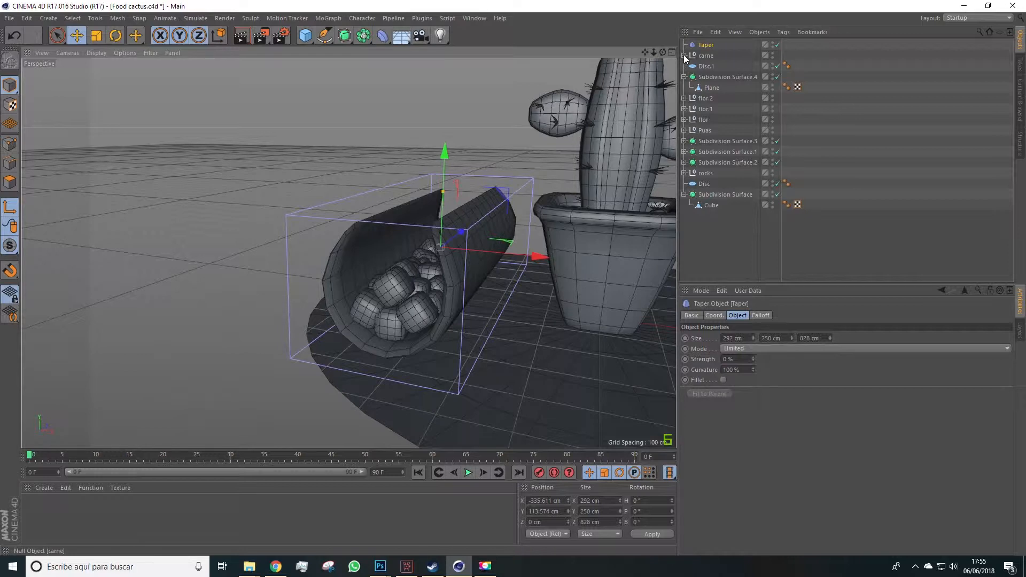
Nest the Taper under the shell's Plane and set its strength to 32%
{"action": "left_click", "coordinate": [714, 87]}
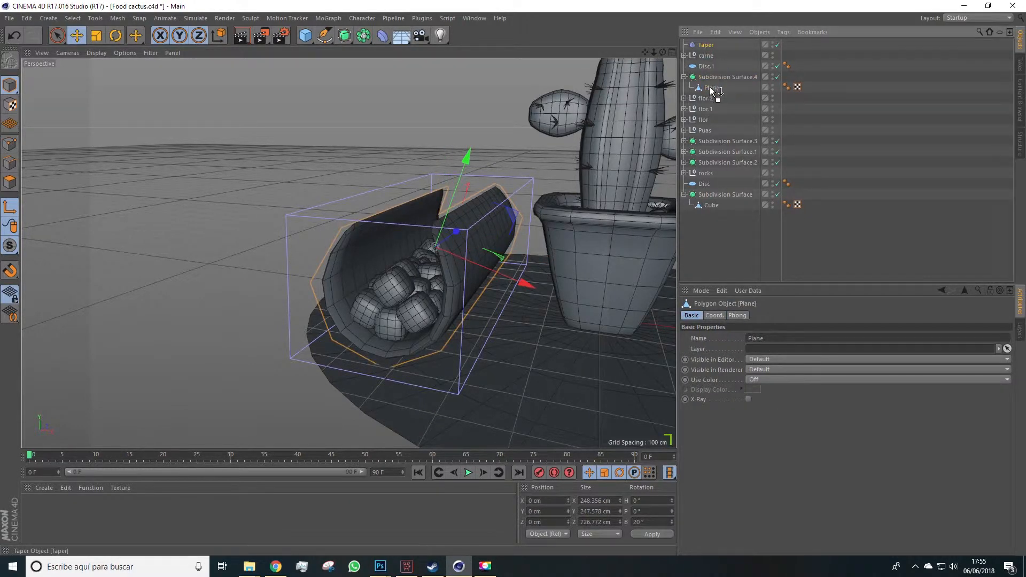
{"action": "left_click_drag", "start_coordinate": [715, 92], "coordinate": [712, 89]}
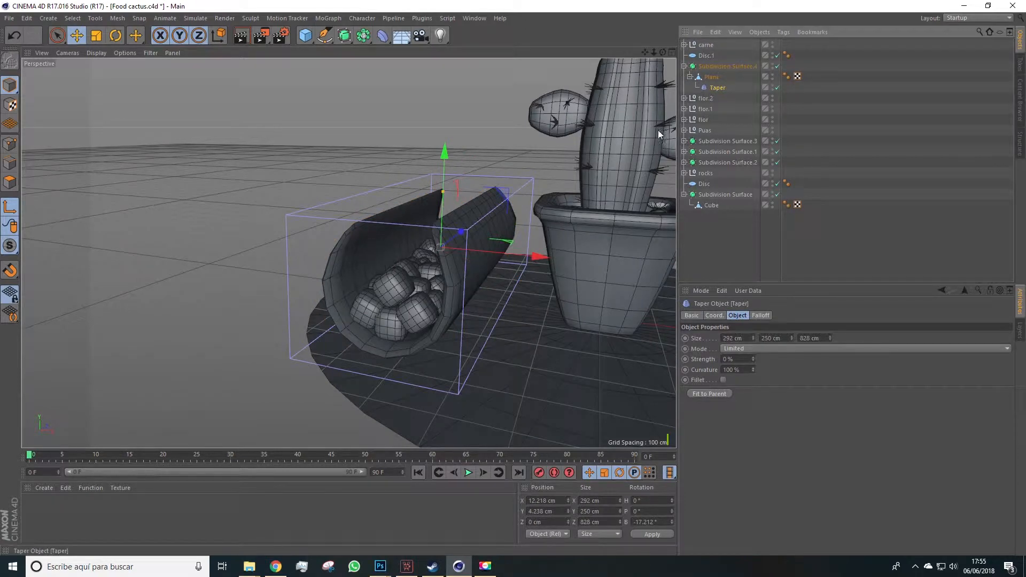
{"action": "left_click_drag", "start_coordinate": [520, 251], "coordinate": [556, 315], "text": "alt"}
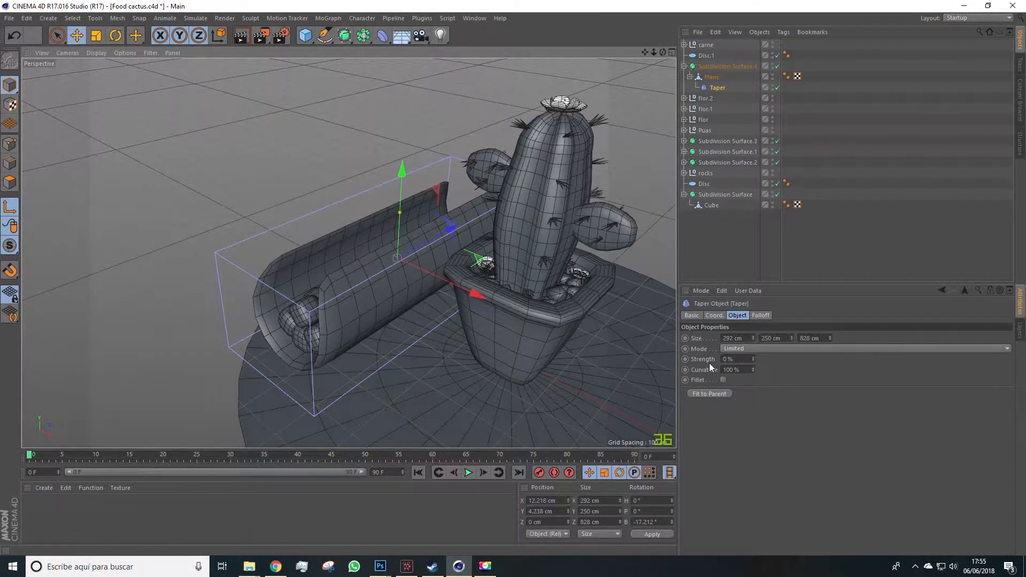
{"action": "mouse_move", "coordinate": [754, 360]}
{"action": "left_mouse_down"}
{"action": "mouse_move", "coordinate": [786, 348]}
{"action": "mouse_move", "coordinate": [754, 365]}
{"action": "mouse_move", "coordinate": [753, 385]}
{"action": "mouse_move", "coordinate": [753, 355]}
{"action": "left_mouse_up"}
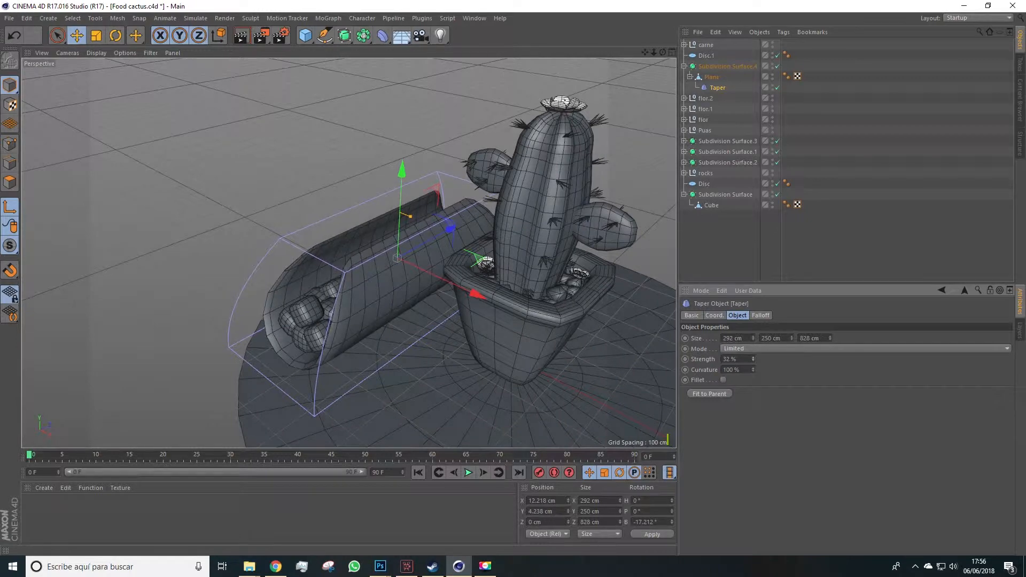
Rotate the shell's Plane about its long axis to a bank angle of about 4.3° so its opening faces up
{"action": "left_click_drag", "start_coordinate": [506, 325], "coordinate": [537, 271], "text": "alt"}
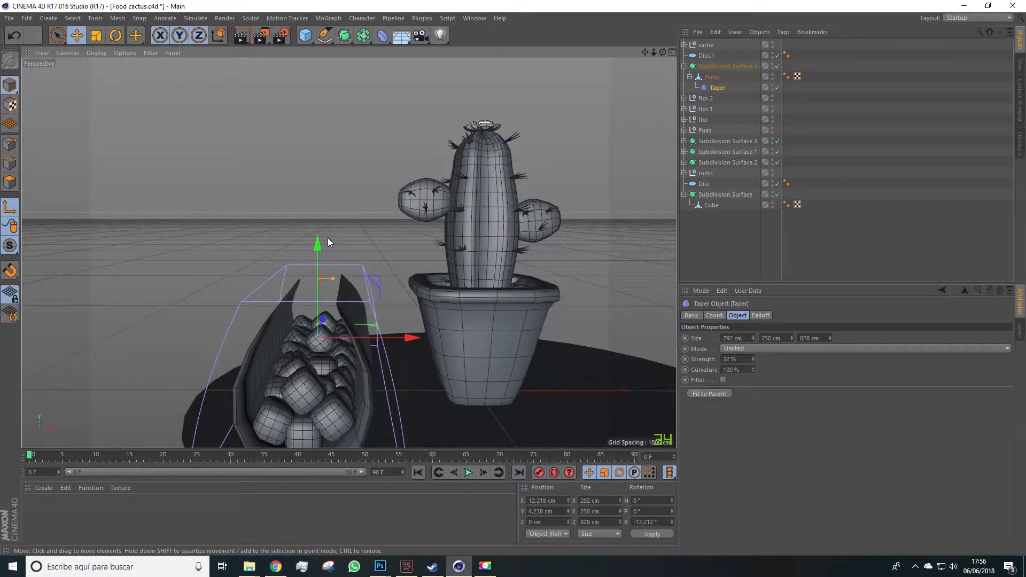
{"action": "left_click", "coordinate": [715, 78]}
{"action": "mouse_move", "coordinate": [435, 285]}
{"action": "left_mouse_down", "text": "alt"}
{"action": "mouse_move", "coordinate": [429, 254]}
{"action": "mouse_move", "coordinate": [434, 284]}
{"action": "left_mouse_up", "text": "alt"}
{"action": "scroll", "coordinate": [330, 316], "scroll_direction": "up", "scroll_amount": 4}
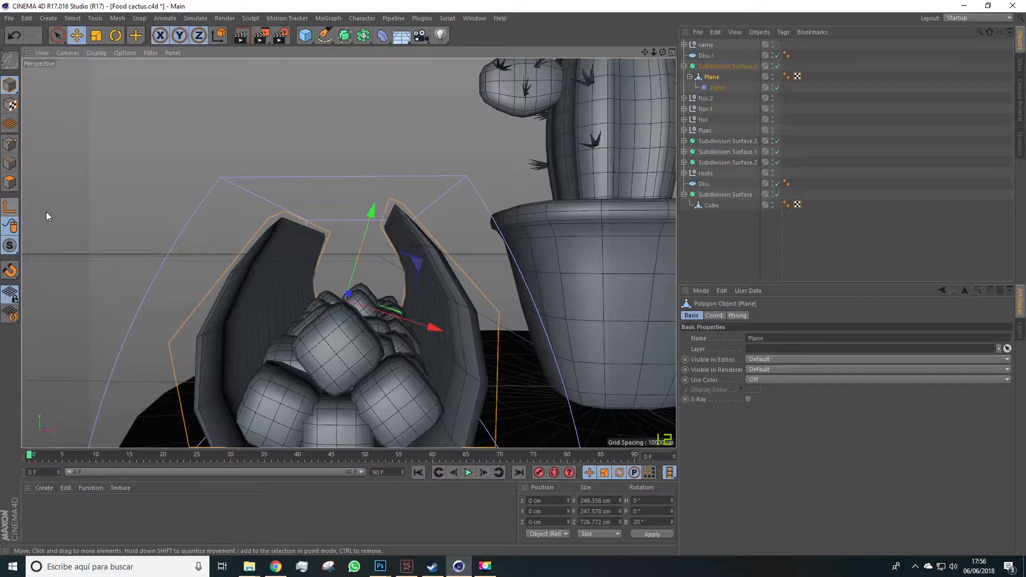
{"action": "key", "text": "r"}
{"action": "left_click_drag", "start_coordinate": [333, 242], "coordinate": [328, 242]}
{"action": "key", "text": "ctrl+z"}
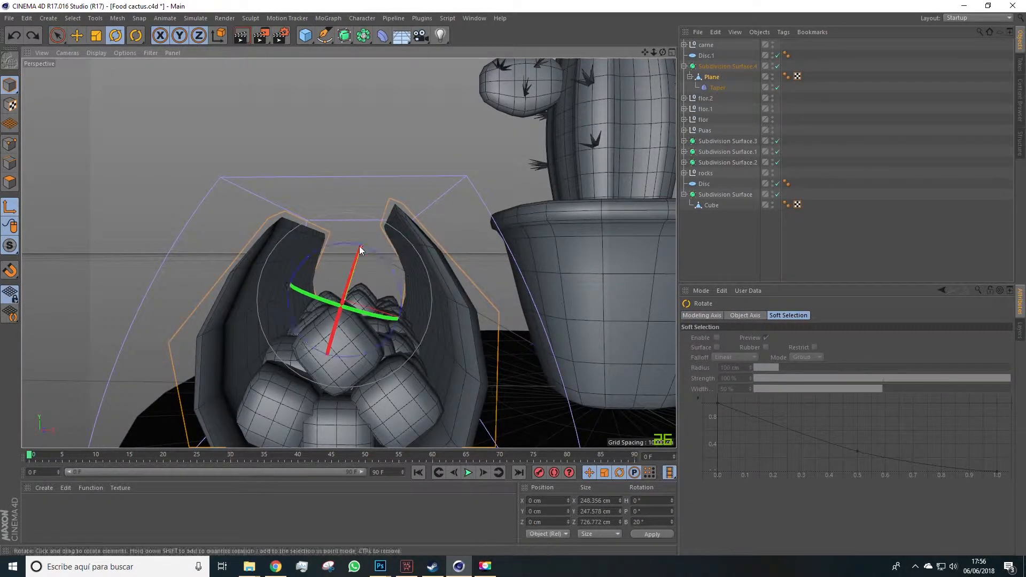
{"action": "left_click_drag", "start_coordinate": [342, 244], "coordinate": [328, 247]}
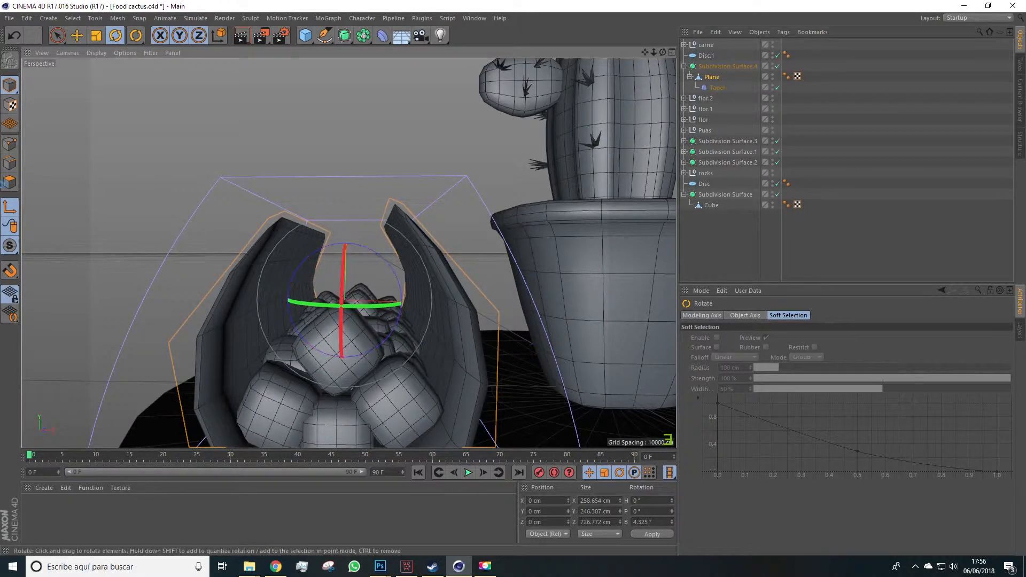
Scale the shell's Plane up very slightly as a whole, undoing the first scaling attempt
{"action": "left_click", "coordinate": [96, 35]}
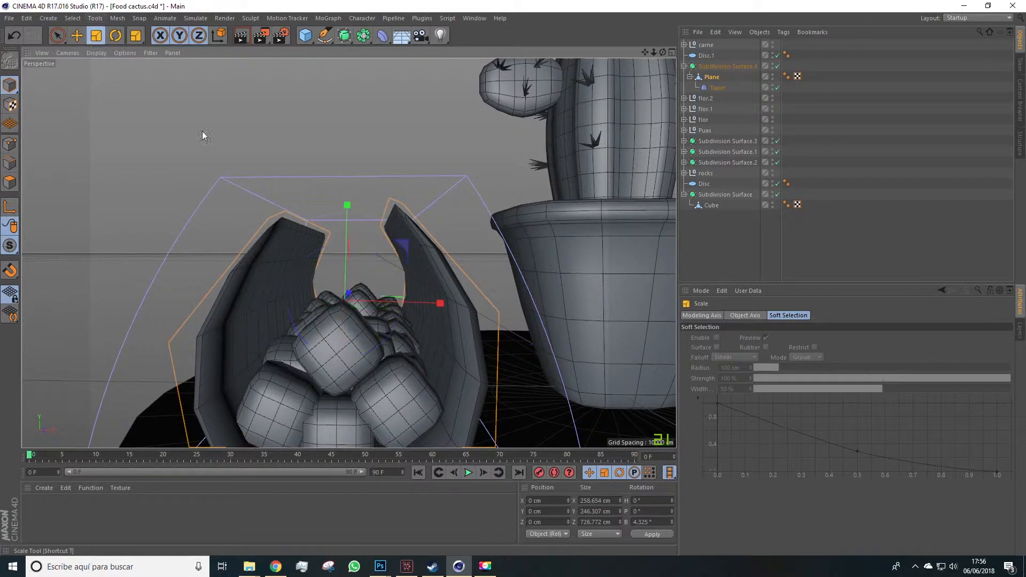
{"action": "left_click_drag", "start_coordinate": [343, 204], "coordinate": [406, 323]}
{"action": "key", "text": "ctrl+z"}
{"action": "left_click_drag", "start_coordinate": [450, 349], "coordinate": [534, 310]}
Select the Taper and hide its cage in the viewport while keeping the deformer enabled
{"action": "left_click", "coordinate": [718, 87]}
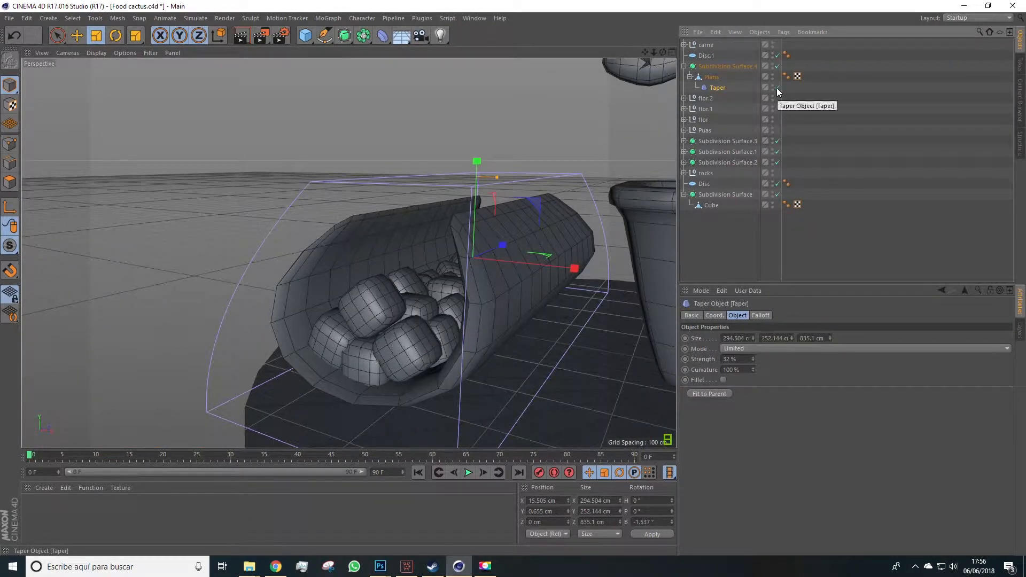
{"action": "double_click", "coordinate": [773, 87]}
{"action": "left_click_drag", "start_coordinate": [643, 184], "coordinate": [655, 137], "text": "alt"}
{"action": "left_click_drag", "start_coordinate": [588, 177], "coordinate": [515, 230], "text": "alt"}
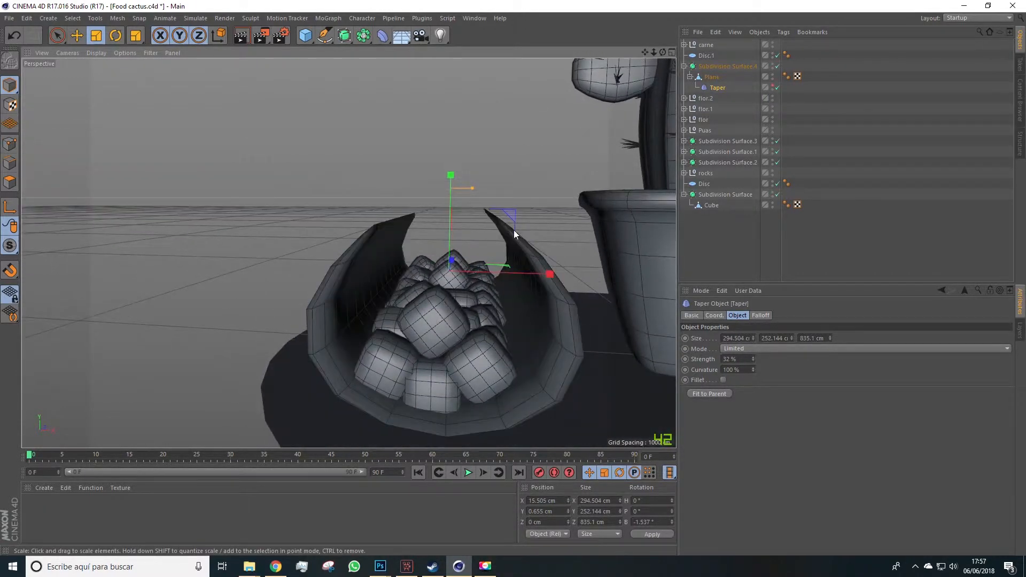
Select the points along both upper rims of the shell's Plane and scale them slightly in height and width
{"action": "left_click", "coordinate": [711, 77]}
{"action": "left_click_drag", "start_coordinate": [543, 108], "coordinate": [384, 164], "text": "alt"}
{"action": "left_click", "coordinate": [9, 144]}
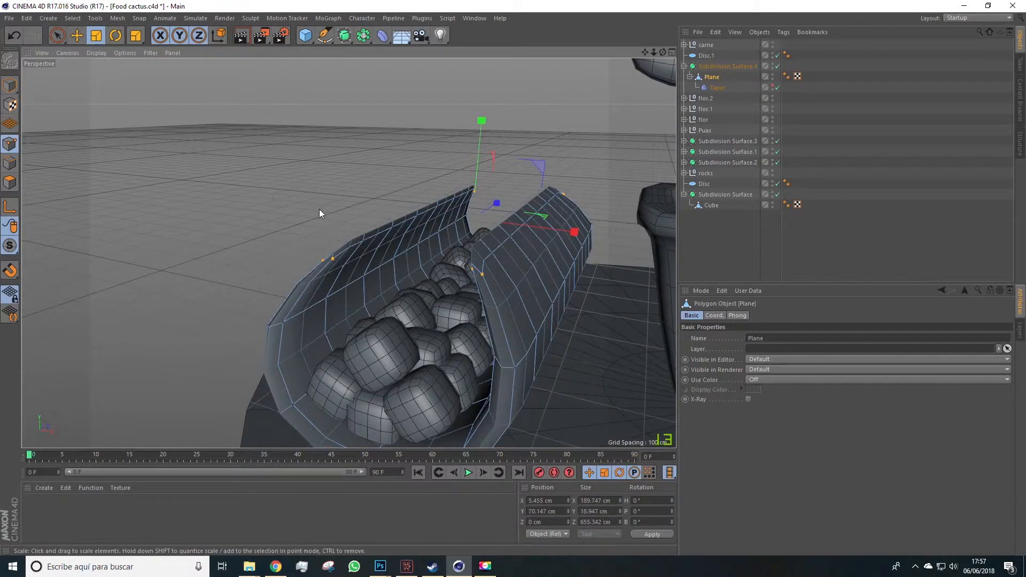
{"action": "left_click", "coordinate": [63, 41]}
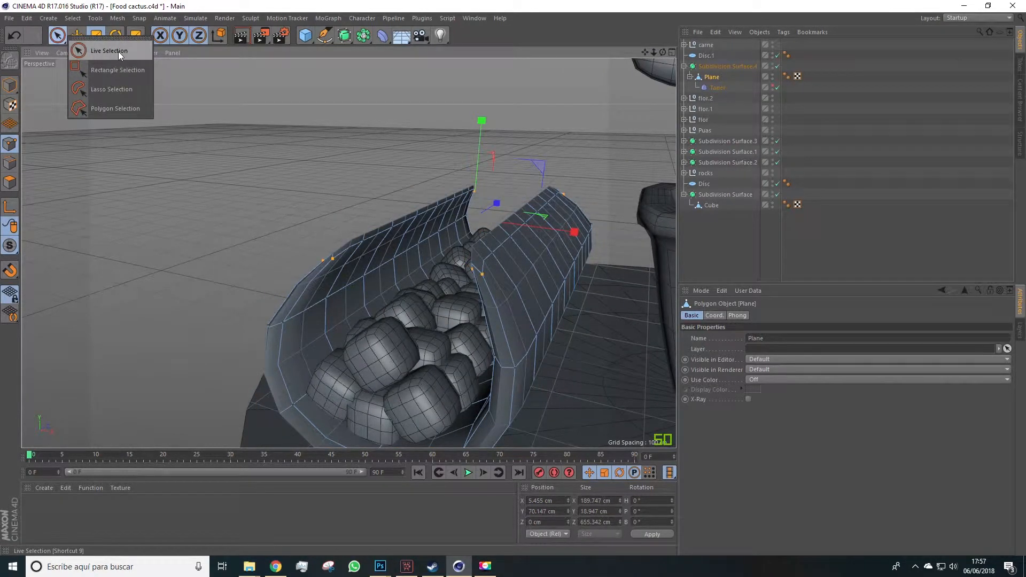
{"action": "left_click", "coordinate": [118, 51]}
{"action": "left_click_drag", "start_coordinate": [143, 84], "coordinate": [225, 159], "text": "alt"}
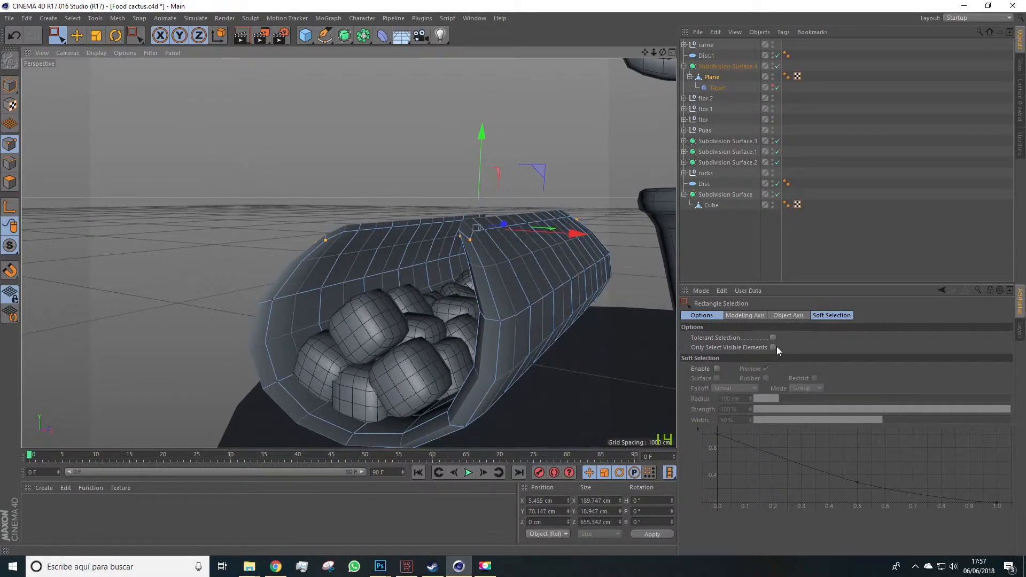
{"action": "left_click_drag", "start_coordinate": [232, 145], "coordinate": [613, 247]}
{"action": "left_click_drag", "start_coordinate": [613, 248], "coordinate": [370, 251], "text": "alt"}
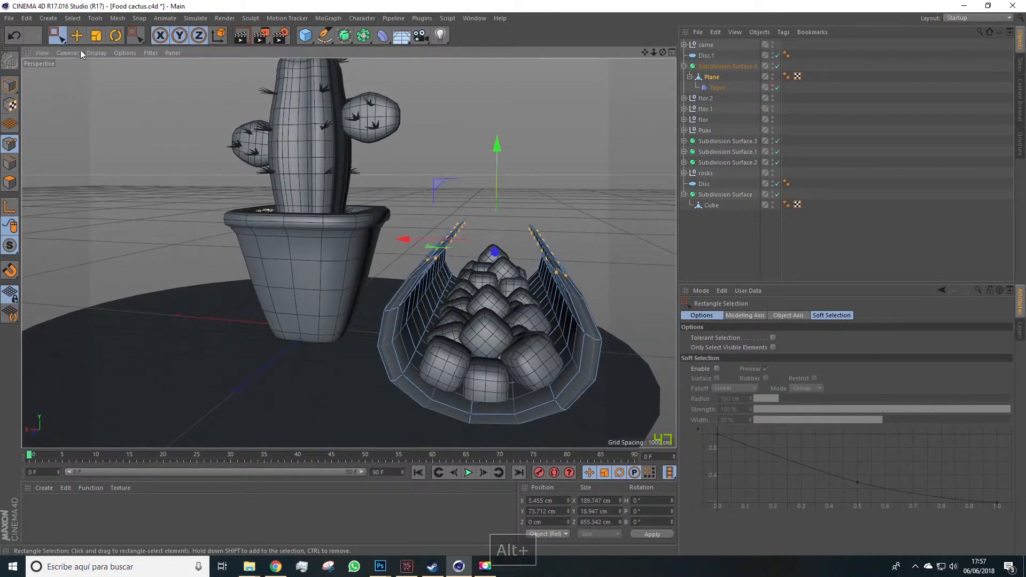
{"action": "left_click", "coordinate": [96, 35]}
{"action": "left_click_drag", "start_coordinate": [501, 150], "coordinate": [503, 157]}
{"action": "left_click_drag", "start_coordinate": [404, 242], "coordinate": [443, 230]}
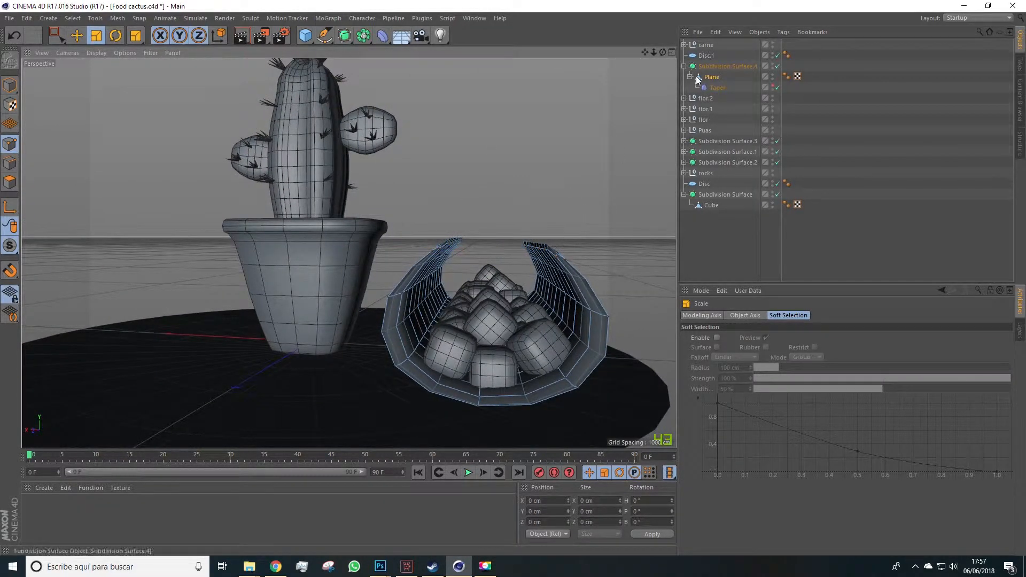
Examine how the meat cubes sit inside the reshaped taco shell from several angles
{"action": "left_click", "coordinate": [715, 87]}
{"action": "left_click_drag", "start_coordinate": [496, 211], "coordinate": [250, 197], "text": "alt"}
{"action": "left_click", "coordinate": [706, 45]}
{"action": "key", "text": "e"}
{"action": "left_click", "coordinate": [502, 257]}
{"action": "left_click", "coordinate": [250, 198]}
{"action": "scroll", "coordinate": [249, 198], "scroll_direction": "down", "scroll_amount": 6}
{"action": "left_click_drag", "start_coordinate": [315, 220], "coordinate": [332, 207], "text": "alt"}
{"action": "scroll", "coordinate": [322, 194], "scroll_direction": "up", "scroll_amount": 5}
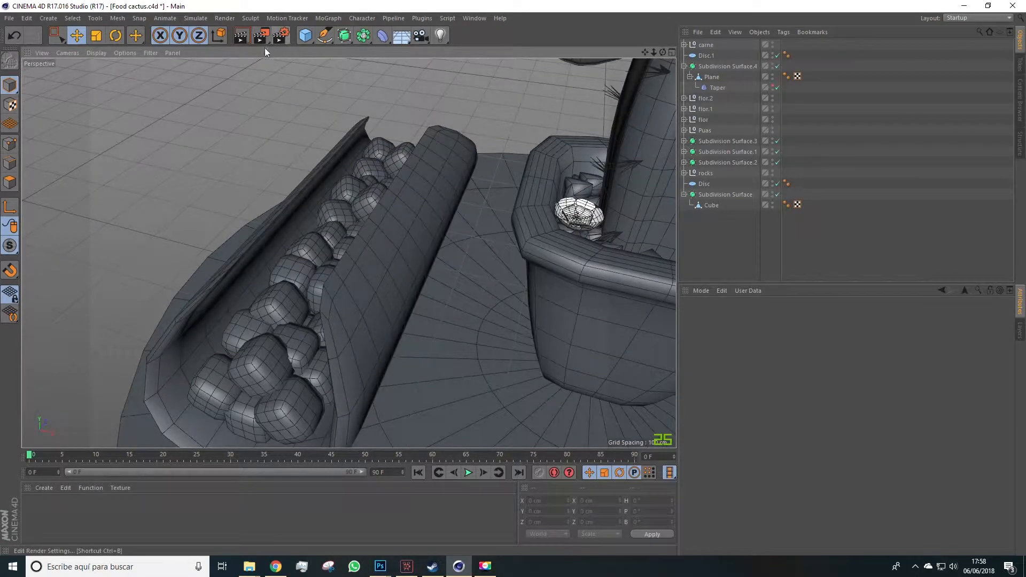
{"action": "left_click", "coordinate": [305, 36]}
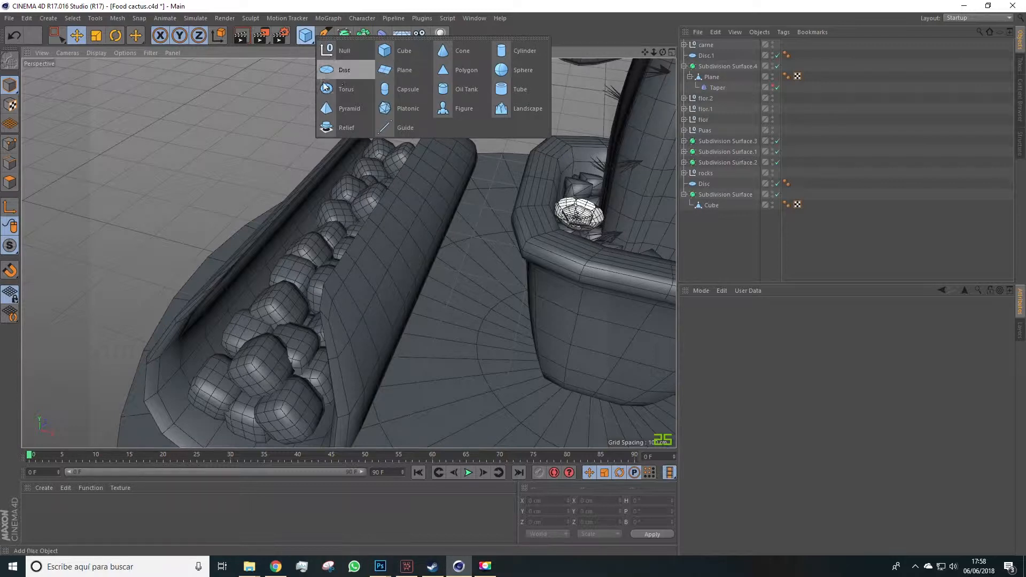
{"action": "left_click", "coordinate": [384, 48]}
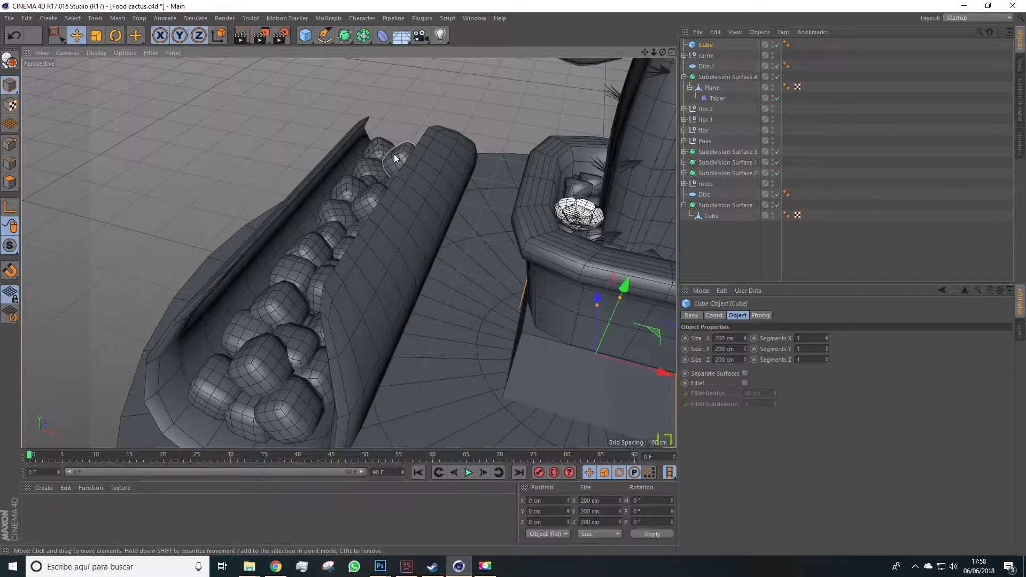
{"action": "scroll", "coordinate": [371, 172], "scroll_direction": "down", "scroll_amount": 4}
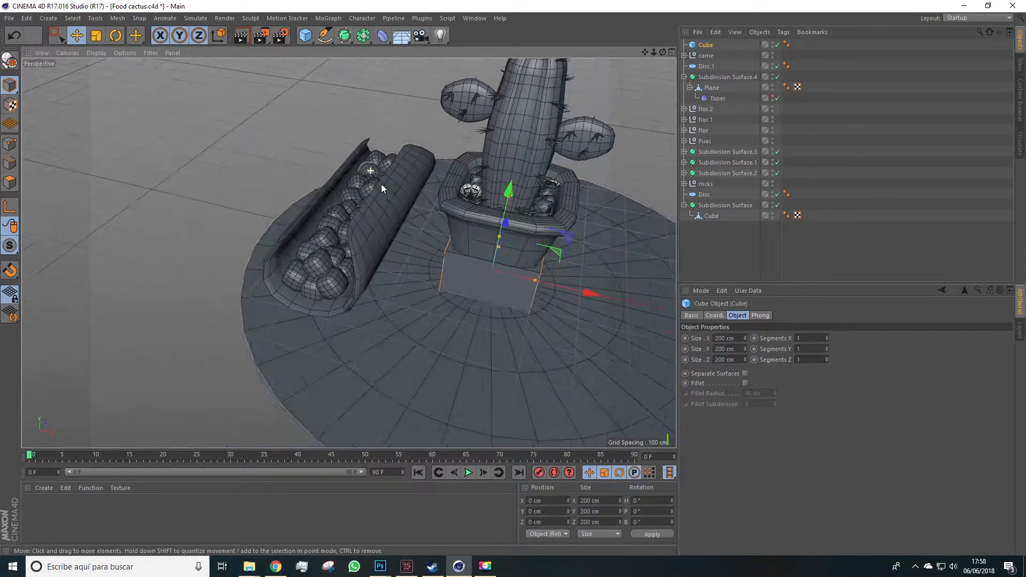
{"action": "left_click_drag", "start_coordinate": [582, 291], "coordinate": [436, 257]}
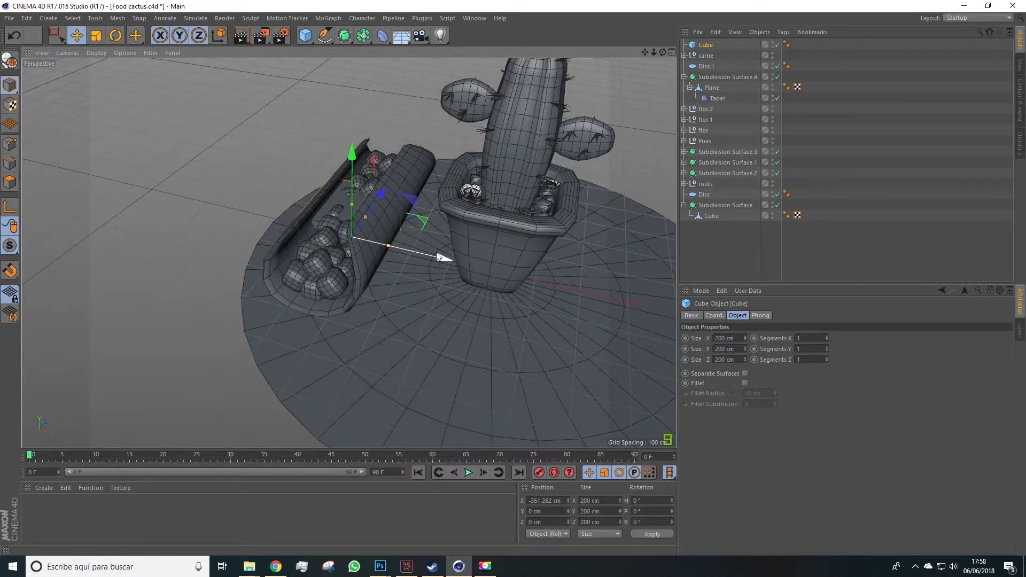
{"action": "scroll", "coordinate": [363, 193], "scroll_direction": "up", "scroll_amount": 4}
{"action": "mouse_move", "coordinate": [360, 202]}
{"action": "left_mouse_down", "text": "alt"}
{"action": "mouse_move", "coordinate": [327, 229]}
{"action": "mouse_move", "coordinate": [362, 196]}
{"action": "left_mouse_up", "text": "alt"}
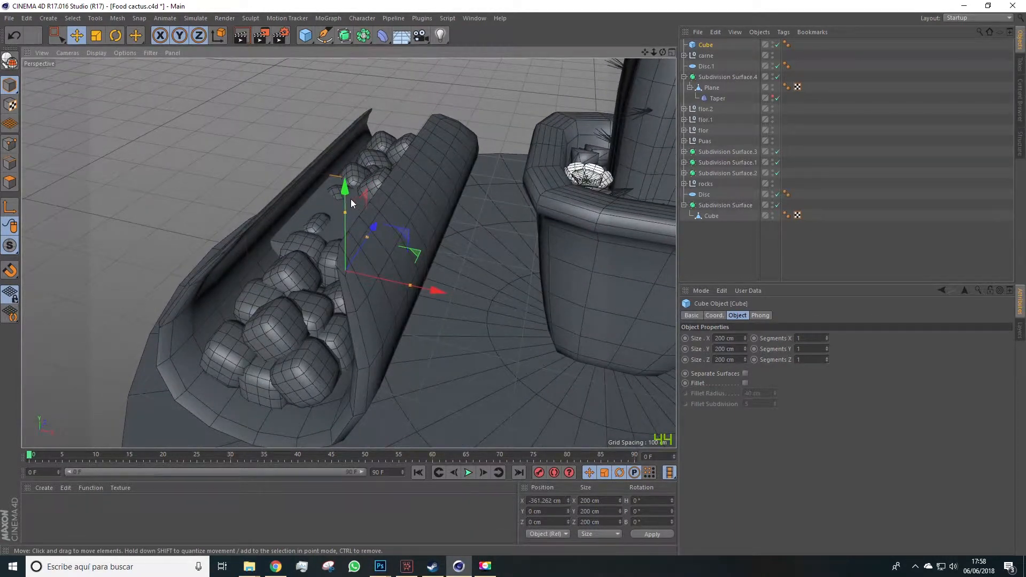
{"action": "left_click_drag", "start_coordinate": [346, 193], "coordinate": [348, 158]}
{"action": "key", "text": "Delete"}
Add a plane primitive and reduce its width and height segments to 1 each
{"action": "left_click", "coordinate": [306, 36]}
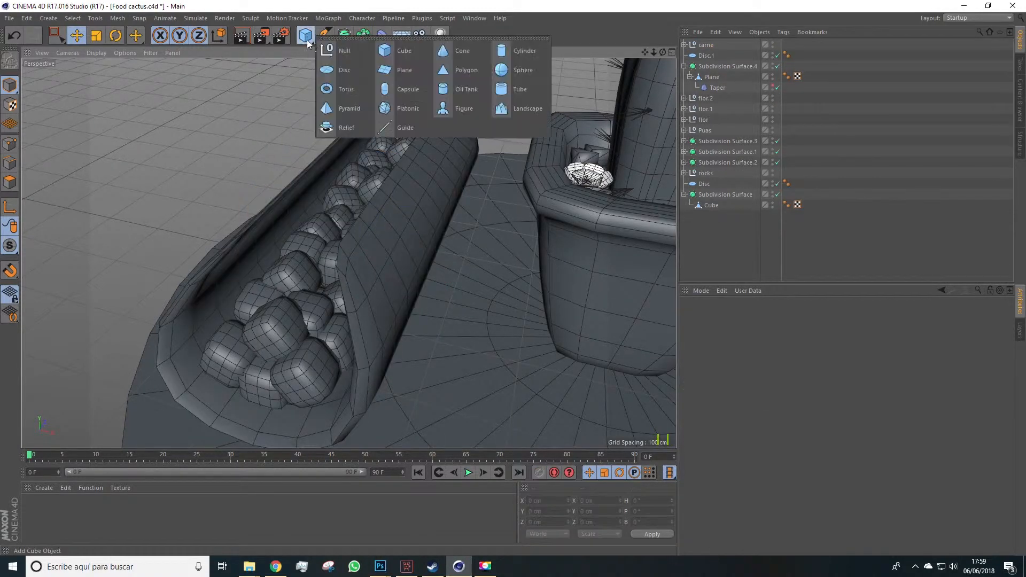
{"action": "left_click", "coordinate": [405, 70]}
{"action": "scroll", "coordinate": [431, 146], "scroll_direction": "down", "scroll_amount": 2}
{"action": "scroll", "coordinate": [431, 148], "scroll_direction": "down", "scroll_amount": 2}
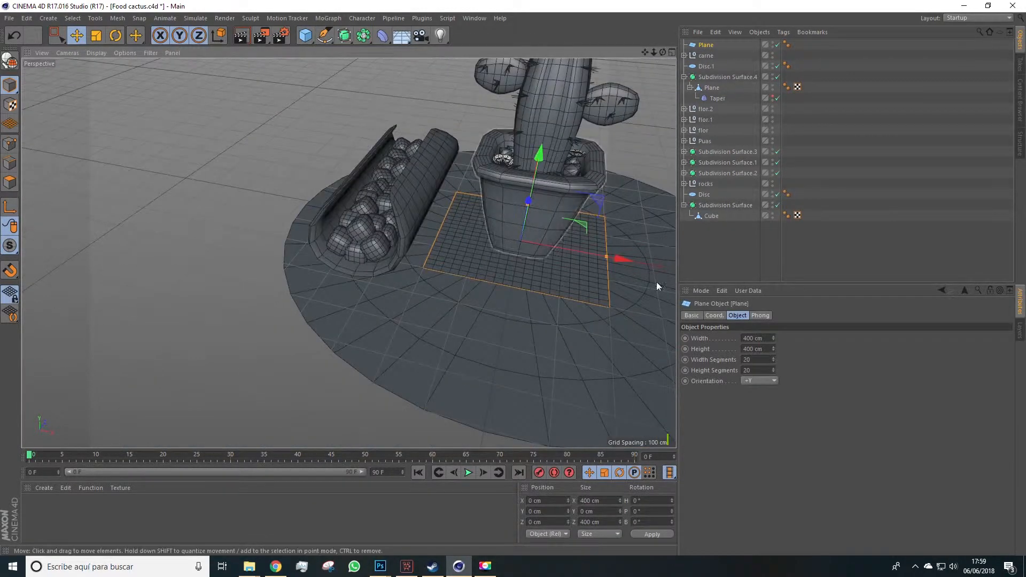
{"action": "mouse_move", "coordinate": [773, 360]}
{"action": "left_mouse_down"}
{"action": "mouse_move", "coordinate": [773, 375]}
{"action": "mouse_move", "coordinate": [773, 353]}
{"action": "left_mouse_up"}
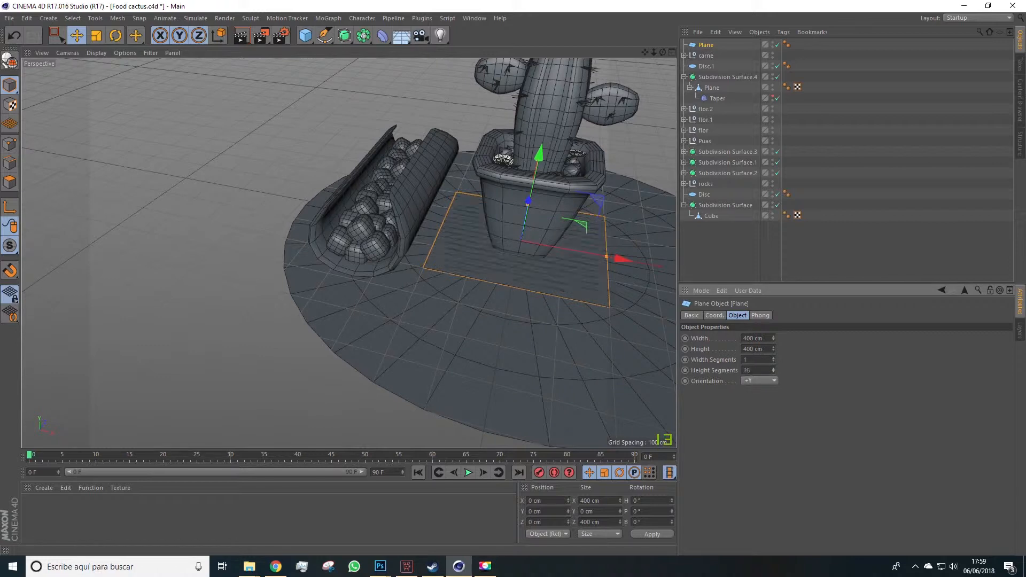
Move the new plane up over the taco filling and resize it to about 157 by 561 cm to fit the shell's opening
{"action": "left_click_drag", "start_coordinate": [619, 259], "coordinate": [462, 230]}
{"action": "left_click_drag", "start_coordinate": [372, 122], "coordinate": [360, 72]}
{"action": "scroll", "coordinate": [378, 85], "scroll_direction": "up", "scroll_amount": 5}
{"action": "left_click_drag", "start_coordinate": [472, 233], "coordinate": [325, 84], "text": "alt"}
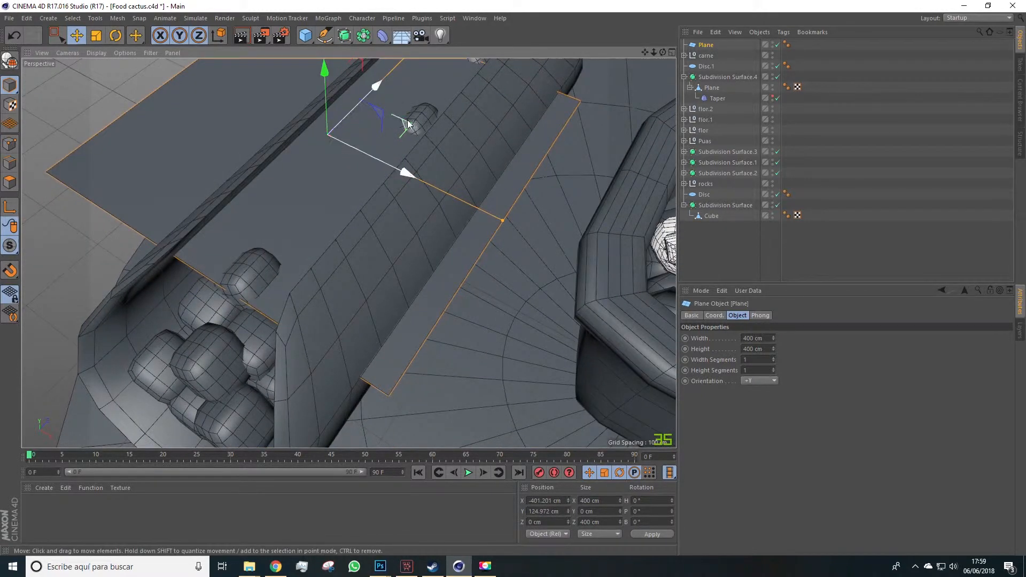
{"action": "left_click_drag", "start_coordinate": [401, 138], "coordinate": [571, 123], "text": "alt"}
{"action": "scroll", "coordinate": [461, 185], "scroll_direction": "down", "scroll_amount": 5}
{"action": "left_click_drag", "start_coordinate": [459, 184], "coordinate": [537, 211], "text": "alt"}
{"action": "left_click_drag", "start_coordinate": [454, 90], "coordinate": [531, 272]}
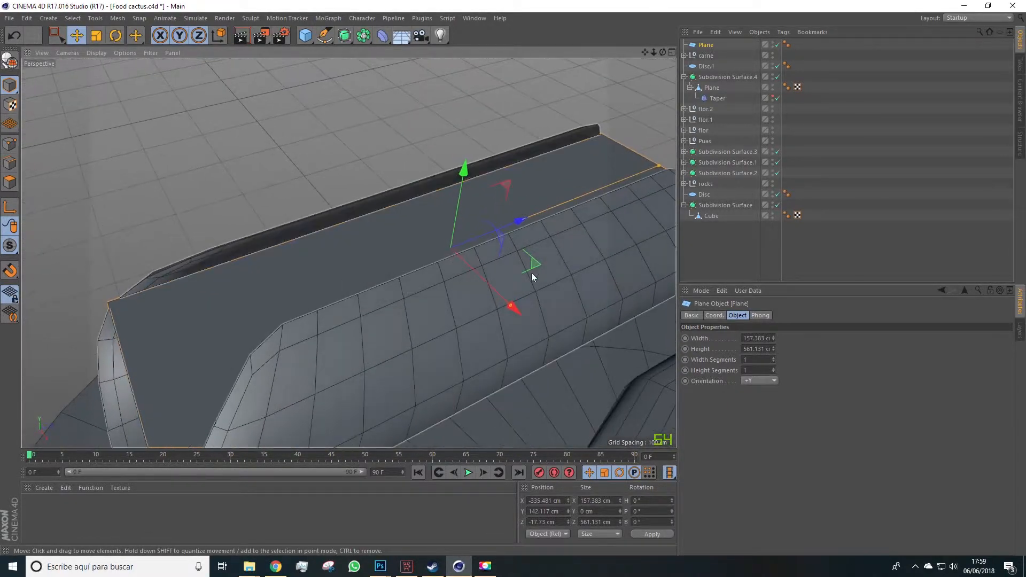
Set the filling-cover plane to 3 width segments and 7 height segments
{"action": "left_click", "coordinate": [773, 358]}
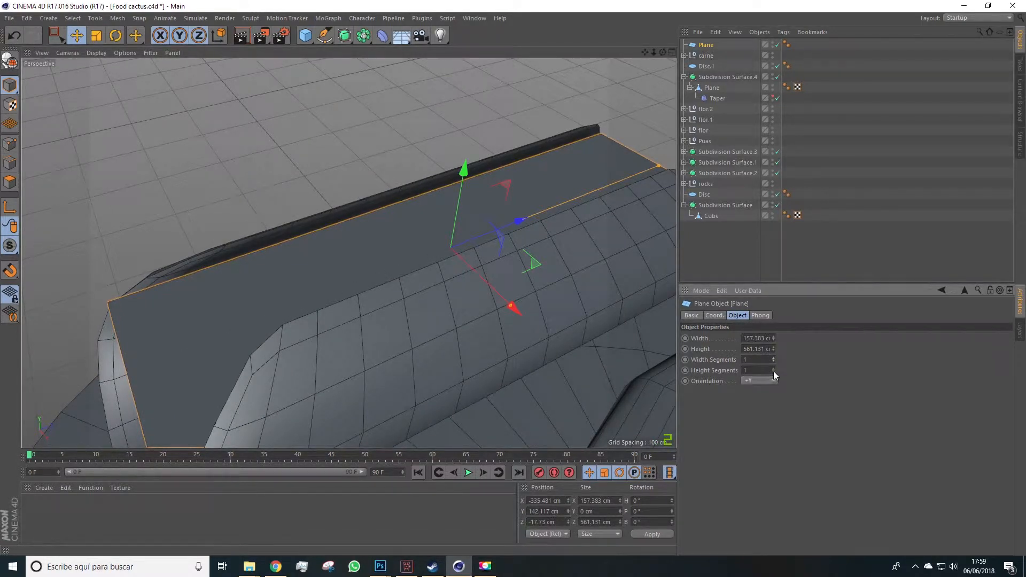
{"action": "left_click", "coordinate": [773, 368]}
{"action": "left_click", "coordinate": [773, 368]}
{"action": "left_click_drag", "start_coordinate": [423, 328], "coordinate": [485, 301], "text": "alt"}
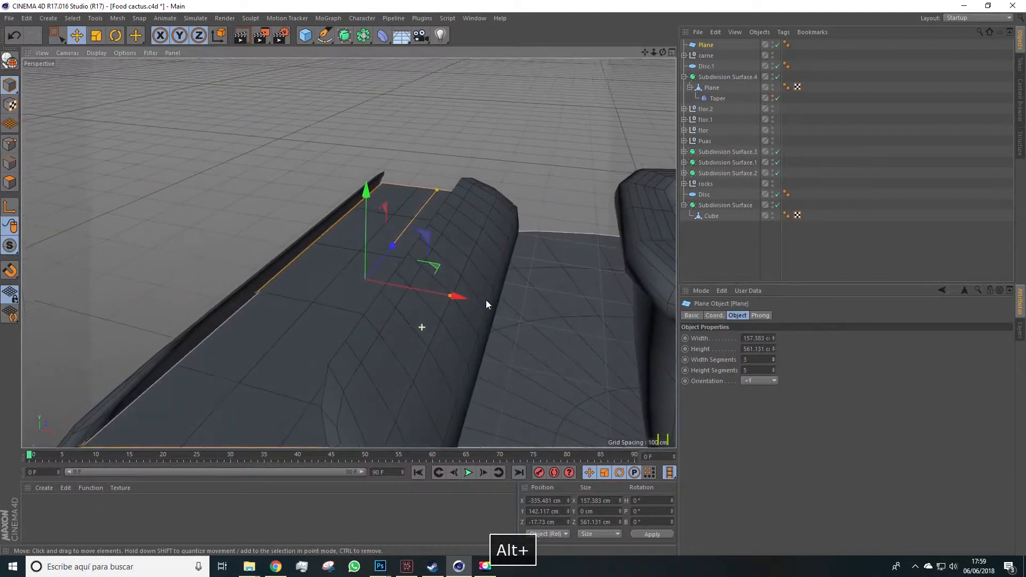
{"action": "scroll", "coordinate": [481, 303], "scroll_direction": "down", "scroll_amount": 5}
{"action": "left_click_drag", "start_coordinate": [540, 353], "coordinate": [486, 362], "text": "alt"}
{"action": "left_click_drag", "start_coordinate": [408, 292], "coordinate": [404, 310], "text": "alt"}
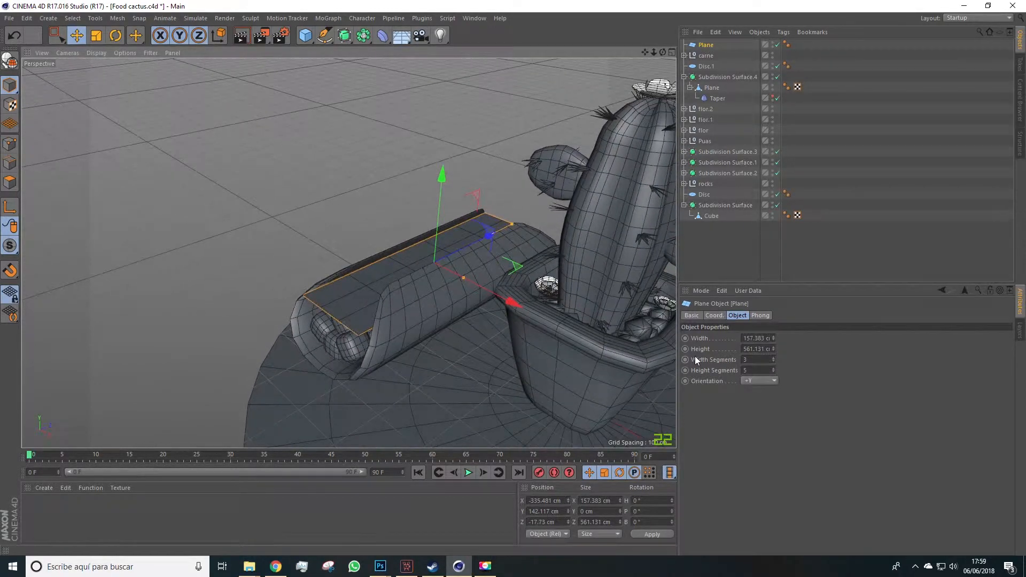
{"action": "left_click", "coordinate": [774, 357]}
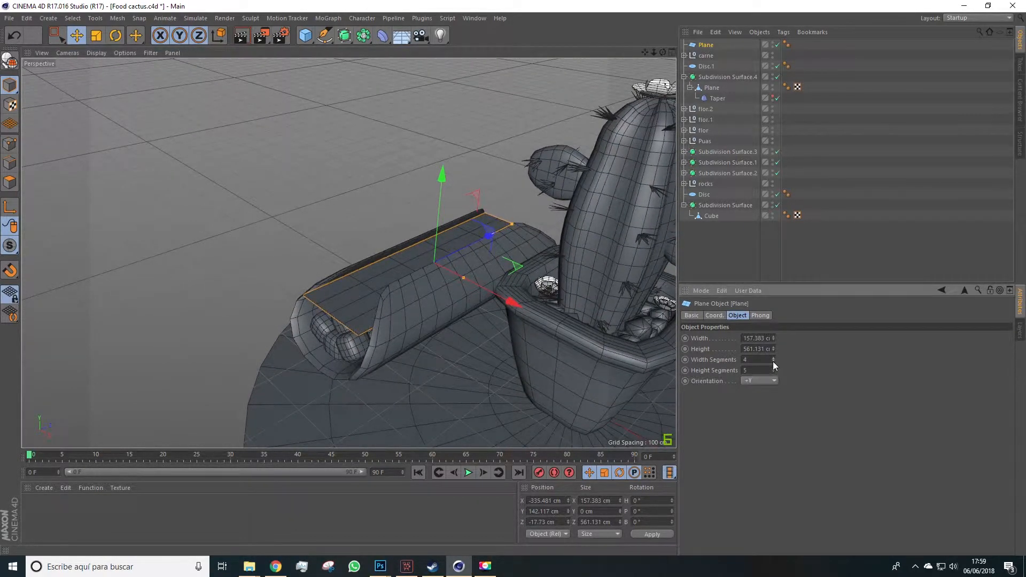
{"action": "left_click_drag", "start_coordinate": [602, 343], "coordinate": [580, 369], "text": "alt"}
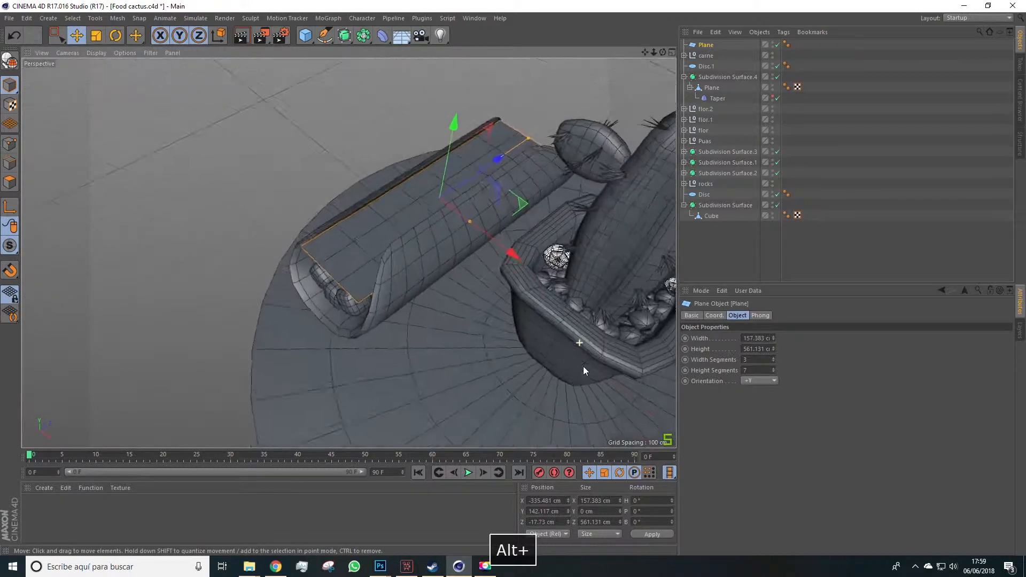
Convert the cover plane to an editable polygon object and switch to editing its points with Rectangle Selection
{"action": "scroll", "coordinate": [313, 271], "scroll_direction": "up", "scroll_amount": 4}
{"action": "left_click", "coordinate": [10, 62]}
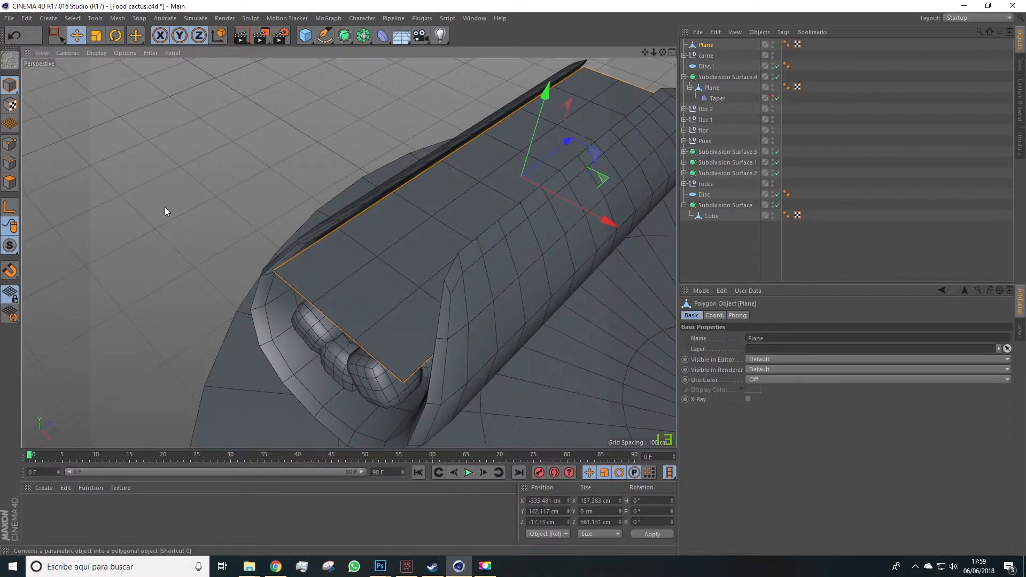
{"action": "left_click", "coordinate": [9, 144]}
{"action": "key", "text": "space"}
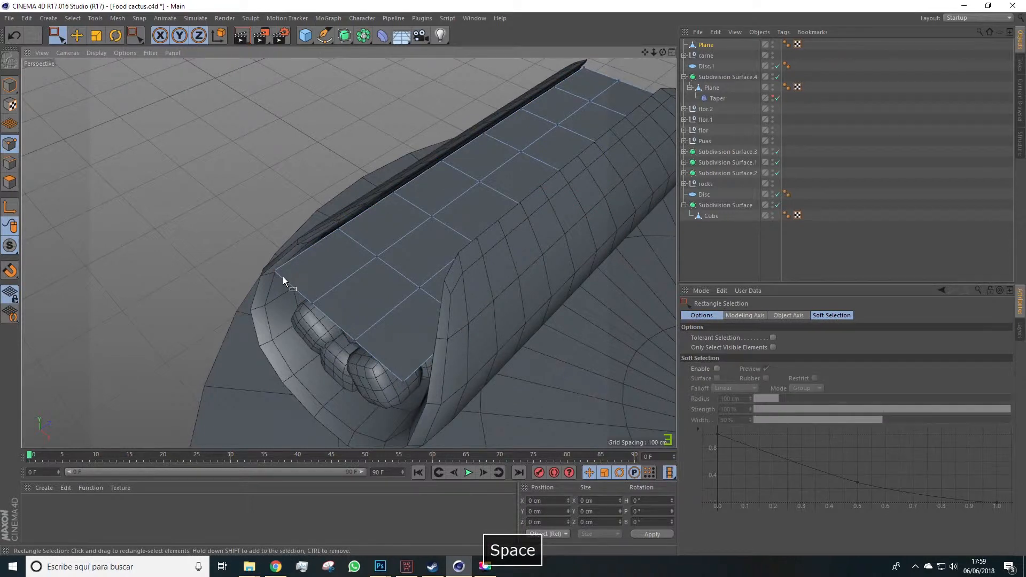
{"action": "left_click_drag", "start_coordinate": [58, 35], "coordinate": [85, 49]}
Scale the row of points at the cover plane's front end and move it down slightly
{"action": "mouse_move", "coordinate": [275, 272]}
{"action": "left_mouse_down"}
{"action": "mouse_move", "coordinate": [406, 390]}
{"action": "mouse_move", "coordinate": [352, 340]}
{"action": "left_mouse_up"}
{"action": "key", "text": "t"}
{"action": "left_click_drag", "start_coordinate": [401, 385], "coordinate": [138, 85]}
{"action": "left_click", "coordinate": [76, 35]}
{"action": "left_click_drag", "start_coordinate": [346, 236], "coordinate": [340, 257]}
Scale and reposition the row of points at the cover plane's far end to fit inside the shell
{"action": "left_click_drag", "start_coordinate": [401, 268], "coordinate": [357, 248], "text": "alt"}
{"action": "key", "text": "space"}
{"action": "mouse_move", "coordinate": [468, 188]}
{"action": "left_mouse_down"}
{"action": "mouse_move", "coordinate": [412, 211]}
{"action": "mouse_move", "coordinate": [475, 214]}
{"action": "mouse_move", "coordinate": [309, 191]}
{"action": "mouse_move", "coordinate": [452, 96]}
{"action": "left_mouse_up"}
{"action": "key", "text": "t"}
{"action": "left_click_drag", "start_coordinate": [384, 101], "coordinate": [385, 102]}
{"action": "key", "text": "e"}
{"action": "left_click_drag", "start_coordinate": [384, 170], "coordinate": [540, 123]}
{"action": "left_click_drag", "start_coordinate": [440, 262], "coordinate": [393, 222], "text": "alt"}
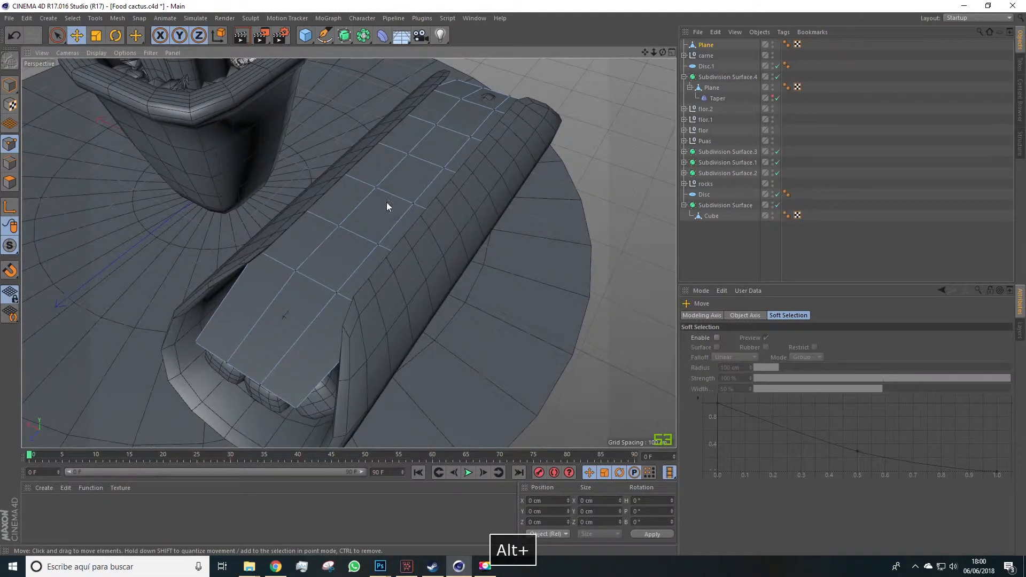
{"action": "left_click_drag", "start_coordinate": [457, 231], "coordinate": [456, 289], "text": "alt"}
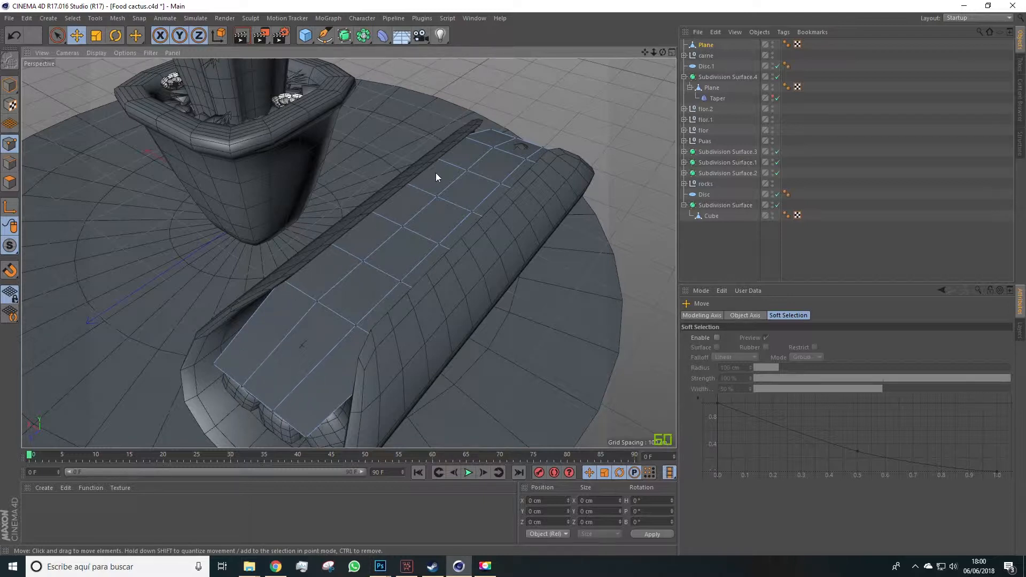
Return to whole-object editing and examine the covered taco, disc and potted cactus from several angles
{"action": "left_click_drag", "start_coordinate": [501, 191], "coordinate": [348, 256], "text": "alt"}
{"action": "left_click", "coordinate": [9, 85]}
{"action": "left_click", "coordinate": [605, 127]}
{"action": "left_click_drag", "start_coordinate": [435, 284], "coordinate": [332, 291], "text": "alt"}
{"action": "left_click", "coordinate": [333, 259]}
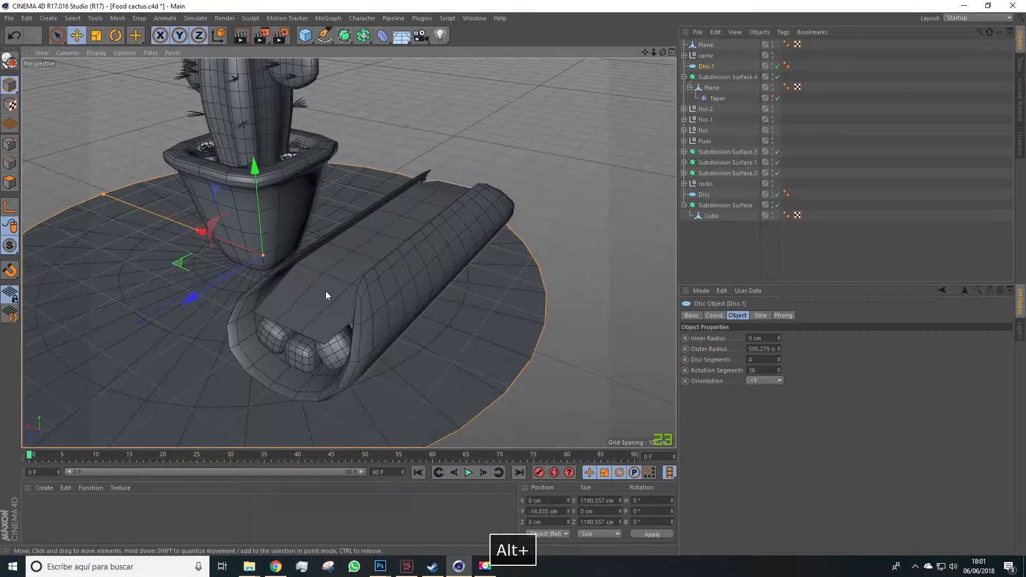
{"action": "left_click_drag", "start_coordinate": [318, 280], "coordinate": [300, 302], "text": "alt"}
{"action": "middle_click_drag", "start_coordinate": [374, 241], "coordinate": [351, 309], "text": "alt"}
{"action": "left_click_drag", "start_coordinate": [352, 309], "coordinate": [398, 242], "text": "alt"}
{"action": "scroll", "coordinate": [398, 243], "scroll_direction": "down", "scroll_amount": 5}
{"action": "mouse_move", "coordinate": [406, 289]}
{"action": "left_mouse_down", "text": "alt"}
{"action": "mouse_move", "coordinate": [406, 279]}
{"action": "mouse_move", "coordinate": [397, 296]}
{"action": "left_mouse_up", "text": "alt"}
{"action": "scroll", "coordinate": [396, 295], "scroll_direction": "up", "scroll_amount": 4}
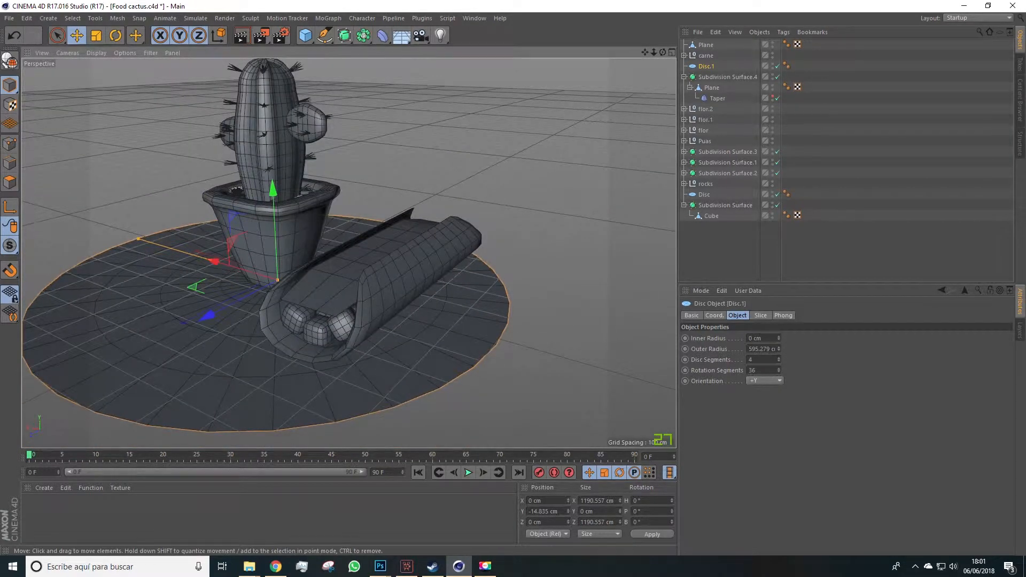
{"action": "left_click", "coordinate": [9, 18]}
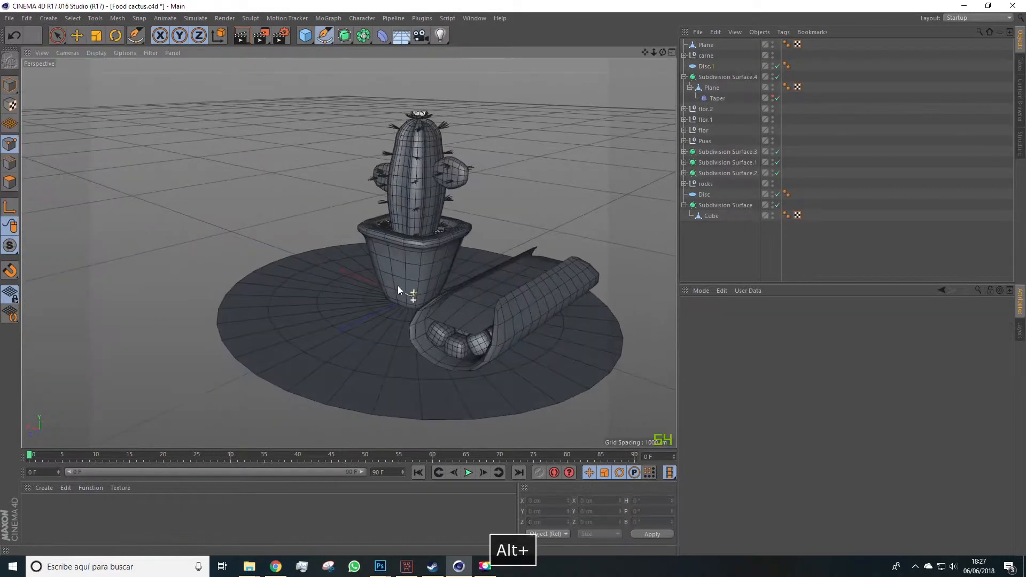
Draw an open Bezier spline of a half-bowl profile above the cactus in the Front view, ending on the vertical axis
{"action": "left_click_drag", "start_coordinate": [397, 285], "coordinate": [376, 271], "text": "alt"}
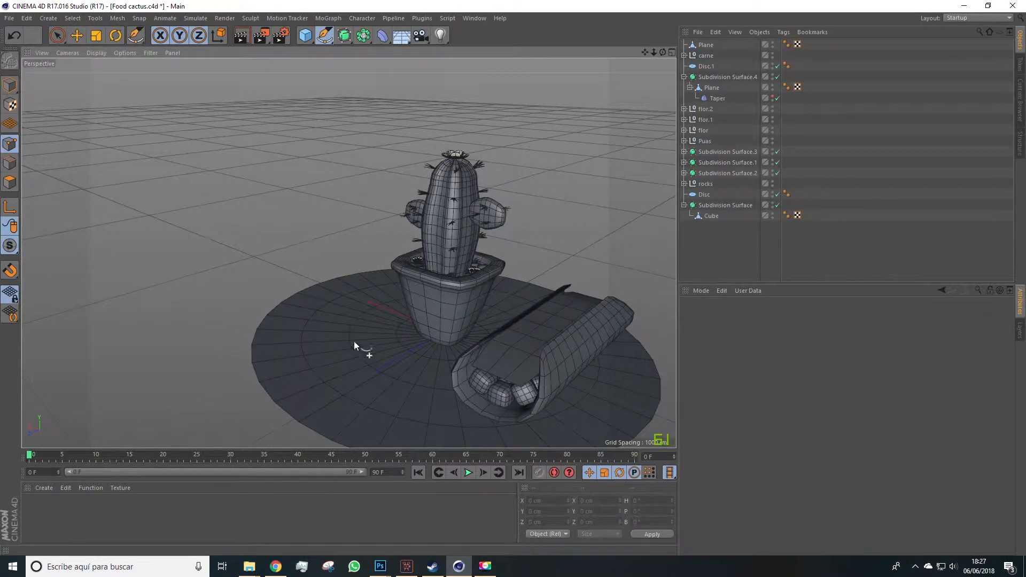
{"action": "left_click", "coordinate": [670, 54]}
{"action": "left_click", "coordinate": [672, 267]}
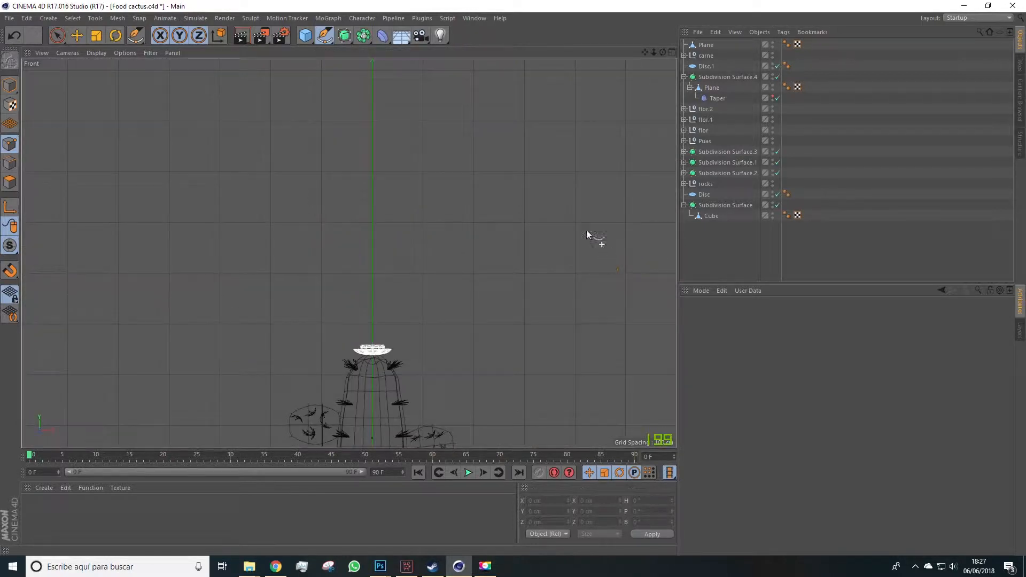
{"action": "left_click", "coordinate": [331, 42]}
{"action": "left_click", "coordinate": [325, 35]}
{"action": "left_click", "coordinate": [359, 50]}
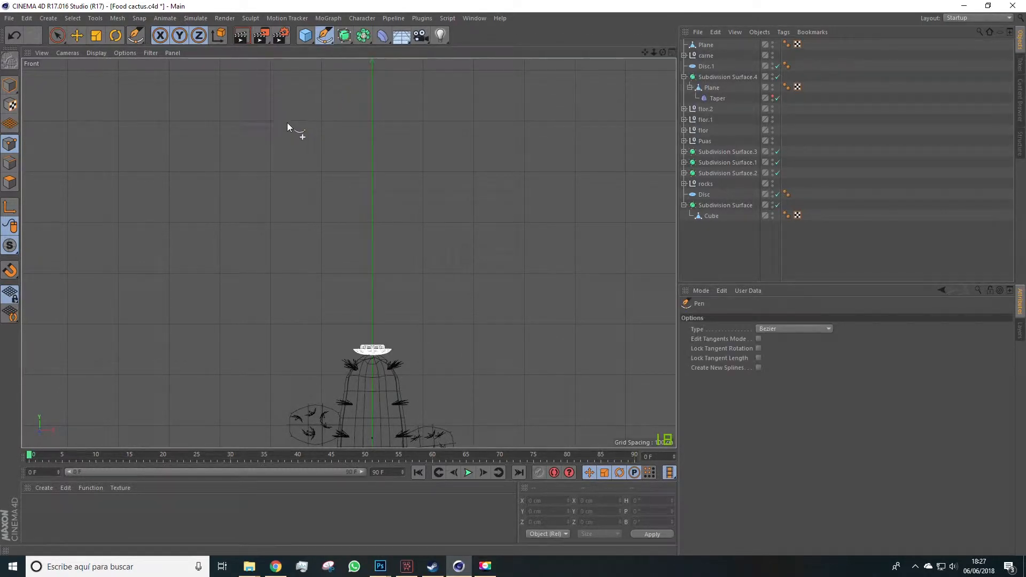
{"action": "left_click", "coordinate": [265, 122]}
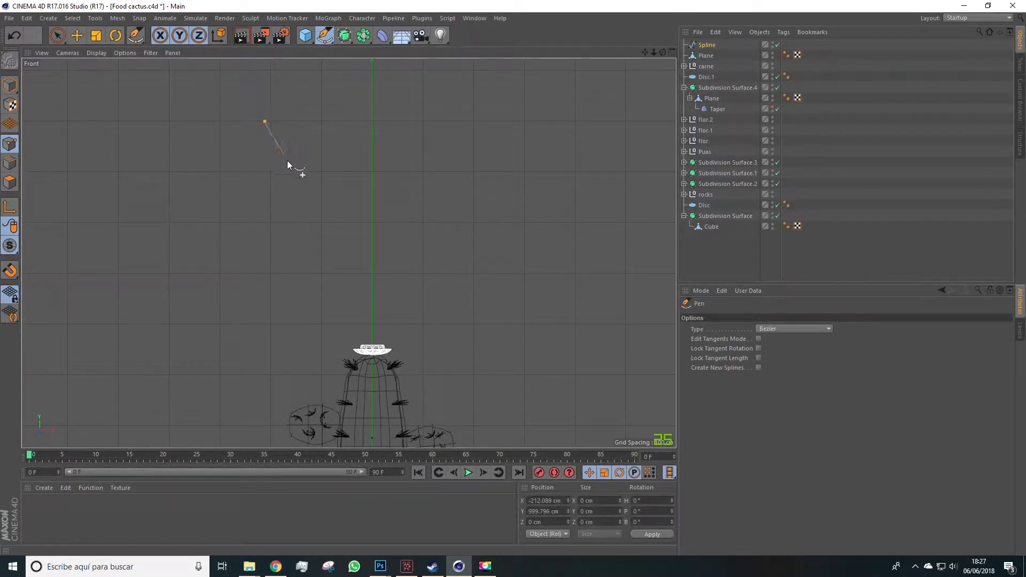
{"action": "left_click_drag", "start_coordinate": [336, 223], "coordinate": [350, 225]}
{"action": "scroll", "coordinate": [372, 227], "scroll_direction": "up", "scroll_amount": 5}
{"action": "left_click", "coordinate": [373, 220]}
{"action": "scroll", "coordinate": [377, 206], "scroll_direction": "down", "scroll_amount": 5}
{"action": "key", "text": "Escape"}
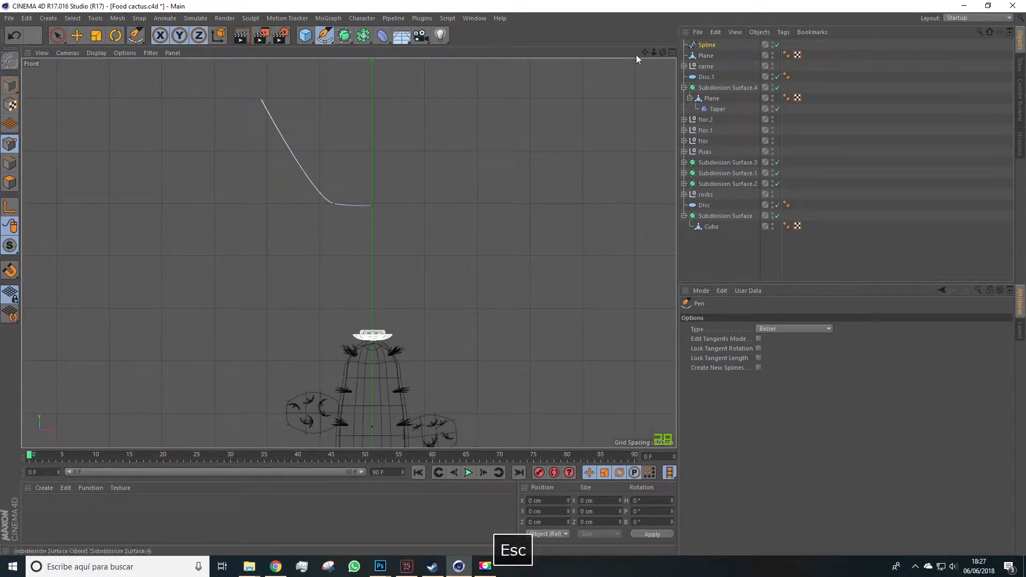
Lathe the half-bowl spline 360° into a bowl by nesting the spline in a Lathe generator
{"action": "middle_click_drag", "start_coordinate": [454, 189], "coordinate": [444, 267], "text": "alt"}
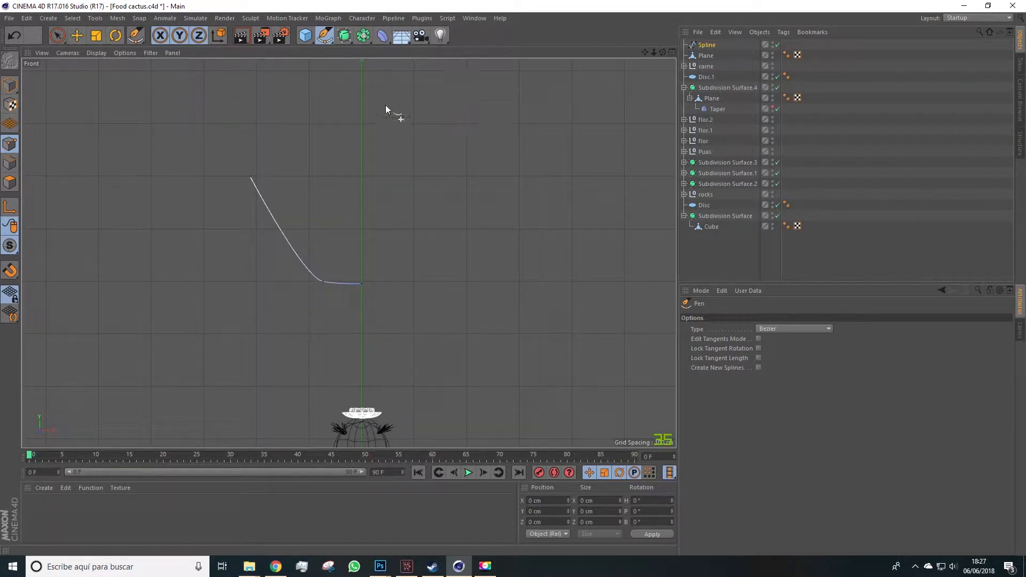
{"action": "left_click", "coordinate": [346, 40]}
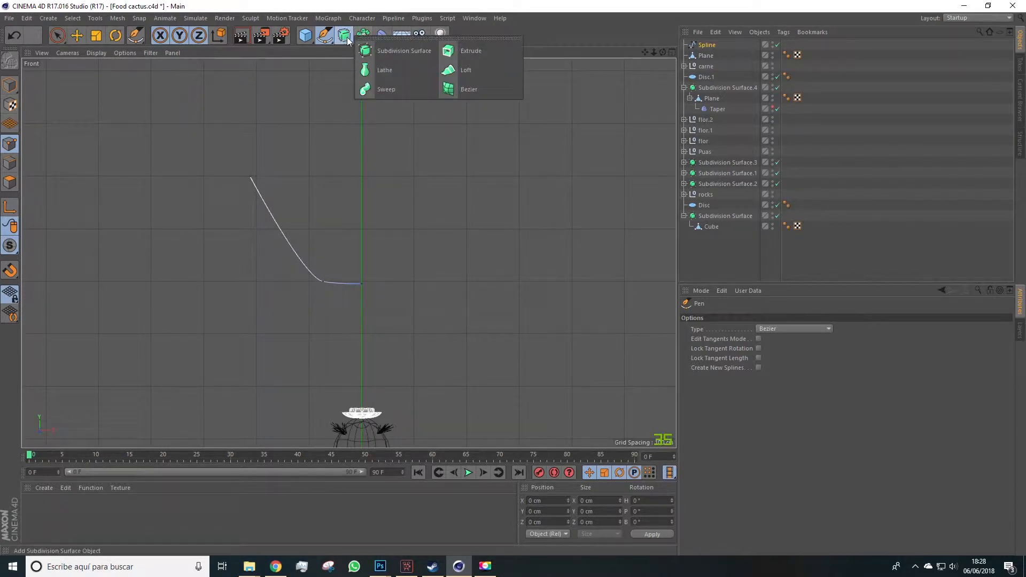
{"action": "left_click", "coordinate": [388, 72]}
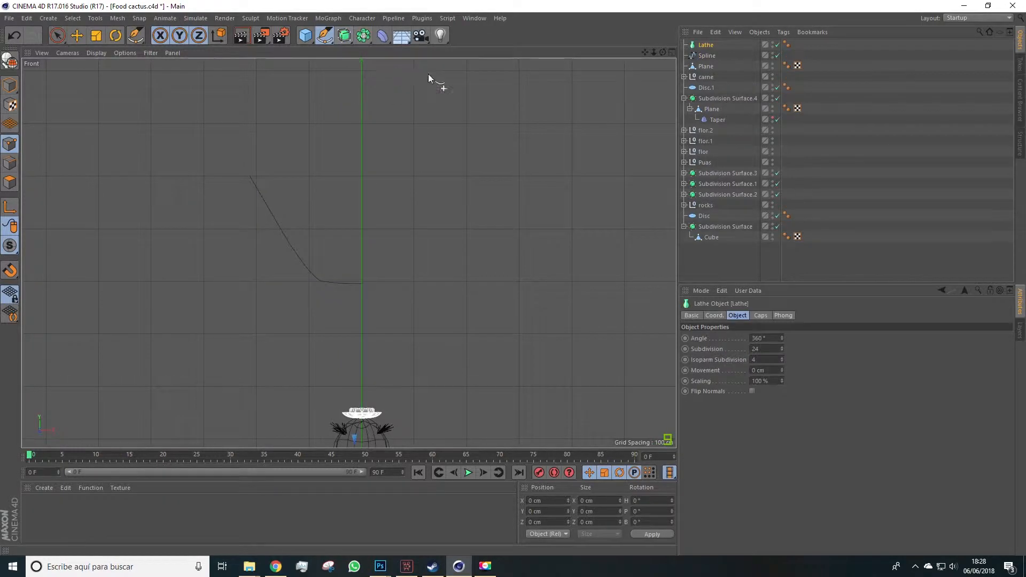
{"action": "left_click_drag", "start_coordinate": [709, 59], "coordinate": [710, 47]}
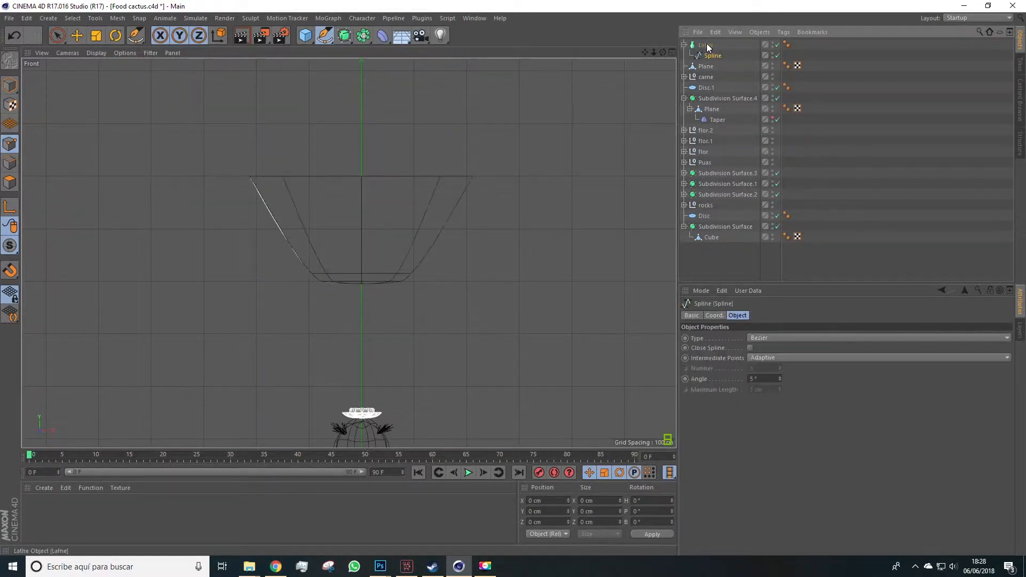
{"action": "left_click", "coordinate": [672, 52]}
{"action": "left_click_drag", "start_coordinate": [272, 105], "coordinate": [229, 177], "text": "alt"}
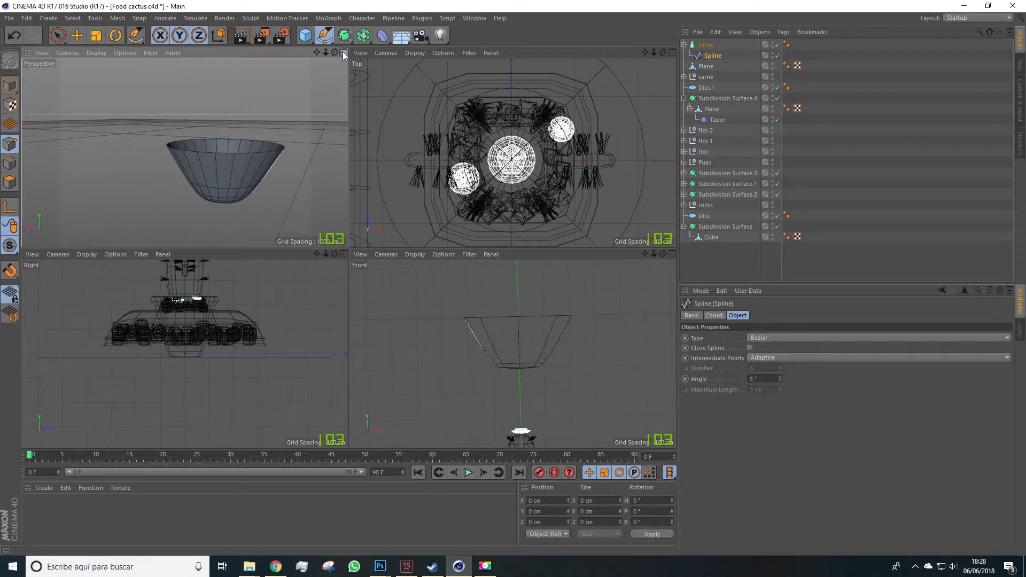
{"action": "left_click", "coordinate": [343, 51]}
{"action": "left_click_drag", "start_coordinate": [363, 255], "coordinate": [779, 87], "text": "alt"}
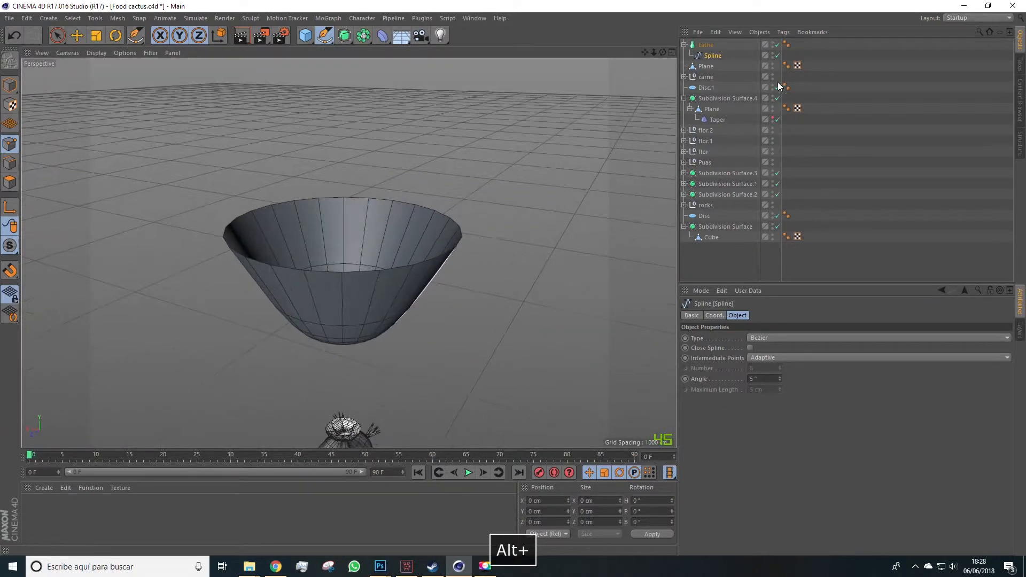
Convert the lathed bowl to a polygon mesh with Current State to Object and delete the original Lathe with its spline
{"action": "left_click", "coordinate": [706, 45]}
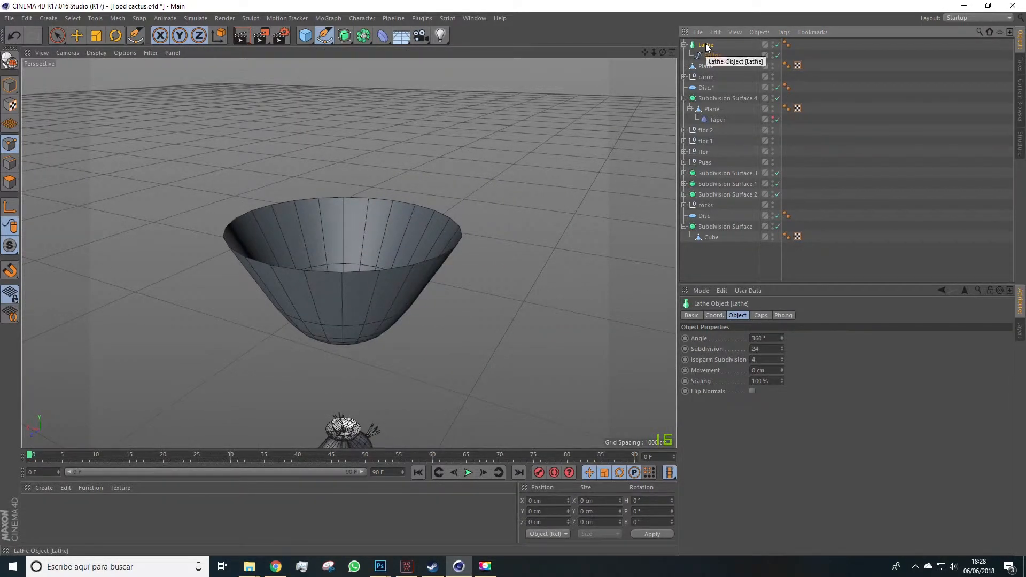
{"action": "right_click", "coordinate": [706, 43]}
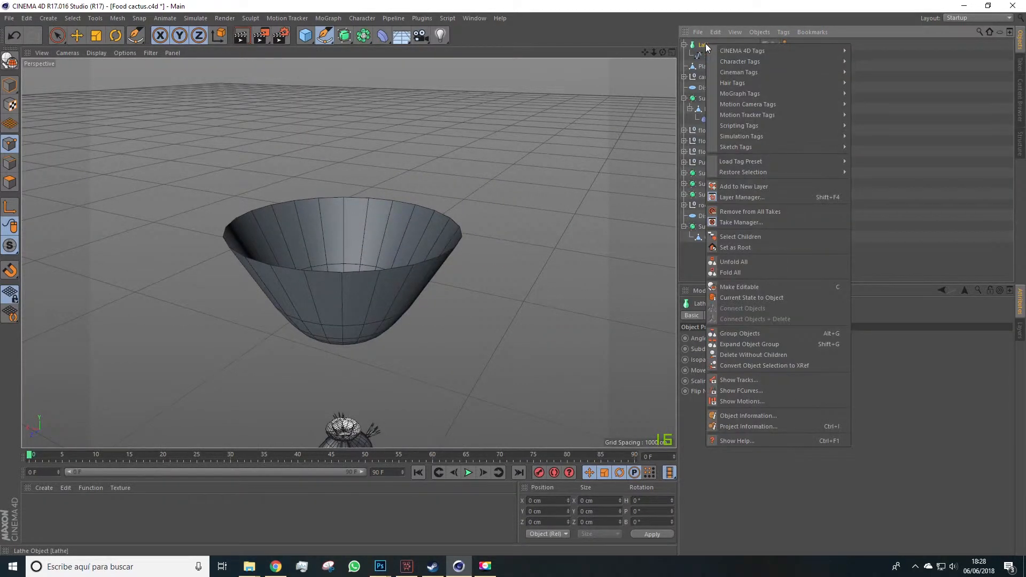
{"action": "left_click", "coordinate": [745, 297]}
{"action": "key", "text": "Delete"}
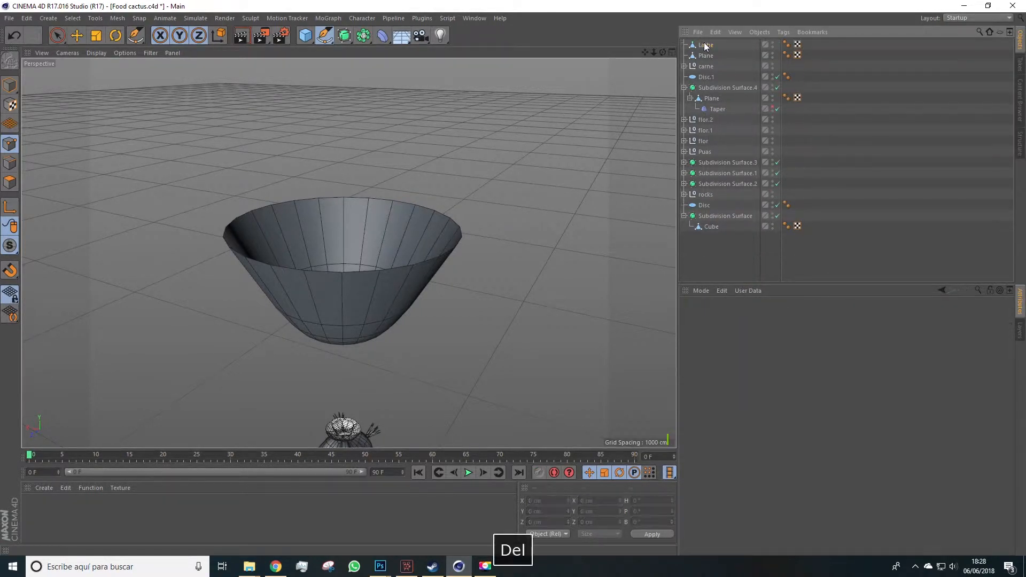
{"action": "left_click", "coordinate": [706, 45]}
Create a Cloth Surface and nest the bowl mesh inside it
{"action": "left_click_drag", "start_coordinate": [449, 190], "coordinate": [397, 247], "text": "alt"}
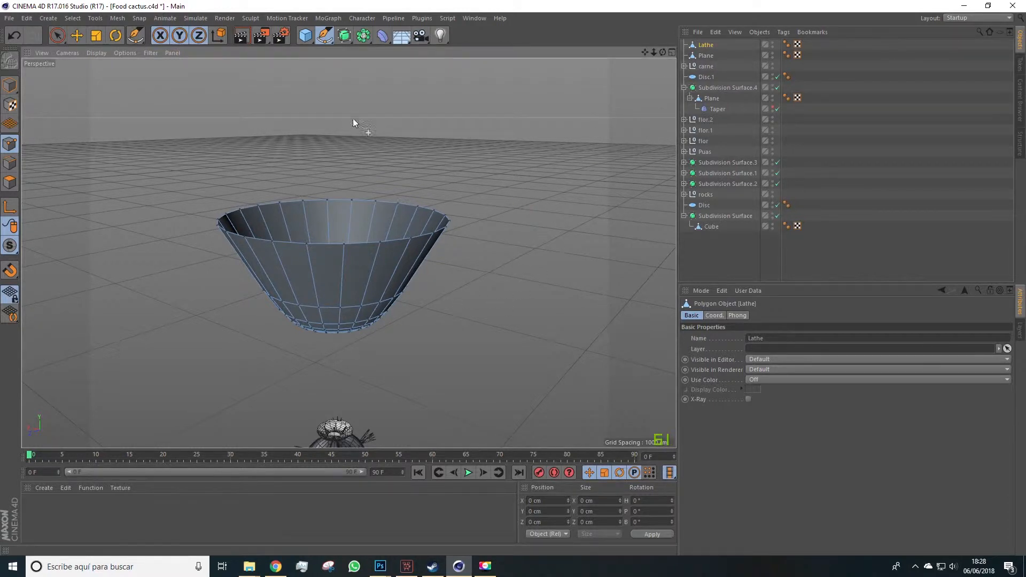
{"action": "left_click", "coordinate": [188, 17]}
{"action": "mouse_move", "coordinate": [207, 35]}
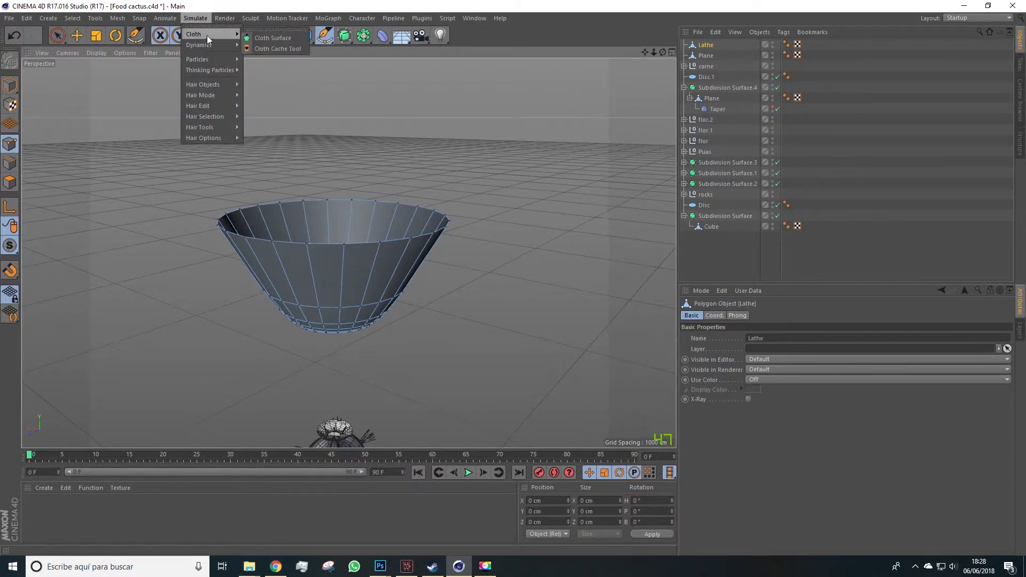
{"action": "left_click", "coordinate": [271, 37]}
{"action": "left_click_drag", "start_coordinate": [704, 55], "coordinate": [719, 44]}
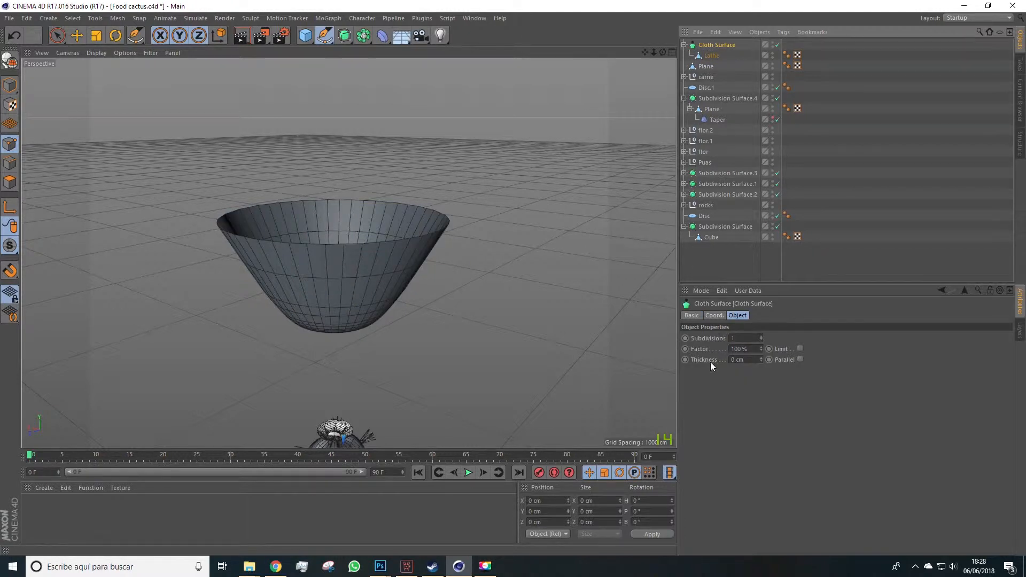
Set the bowl's Cloth Surface to a thickness of 8 cm and 0 subdivisions
{"action": "left_click_drag", "start_coordinate": [761, 358], "coordinate": [760, 363]}
{"action": "left_click", "coordinate": [759, 360]}
{"action": "left_click_drag", "start_coordinate": [503, 297], "coordinate": [627, 322], "text": "alt"}
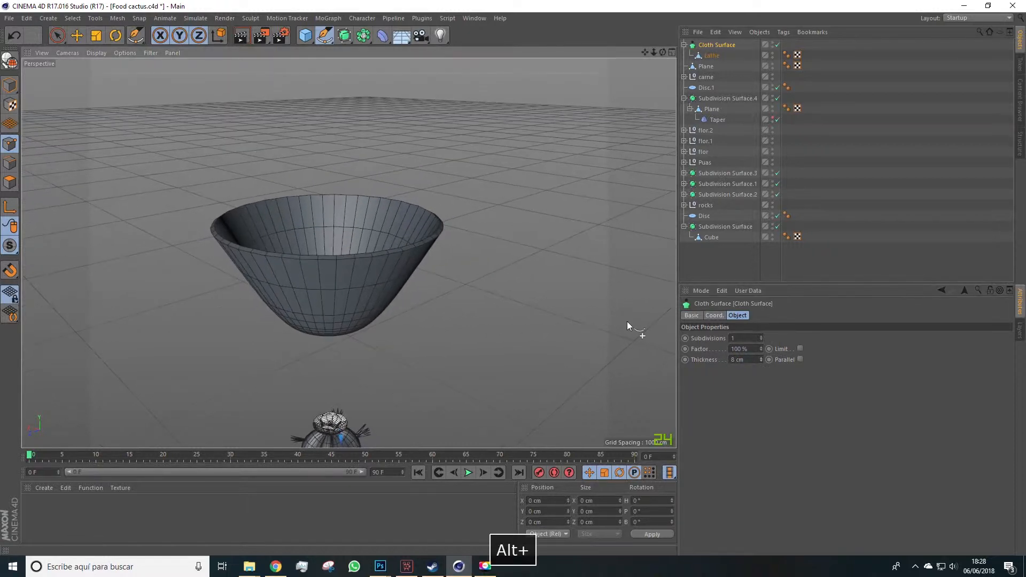
{"action": "left_click", "coordinate": [761, 342]}
{"action": "left_click_drag", "start_coordinate": [591, 297], "coordinate": [367, 223], "text": "alt"}
{"action": "left_click_drag", "start_coordinate": [321, 153], "coordinate": [588, 224], "text": "alt"}
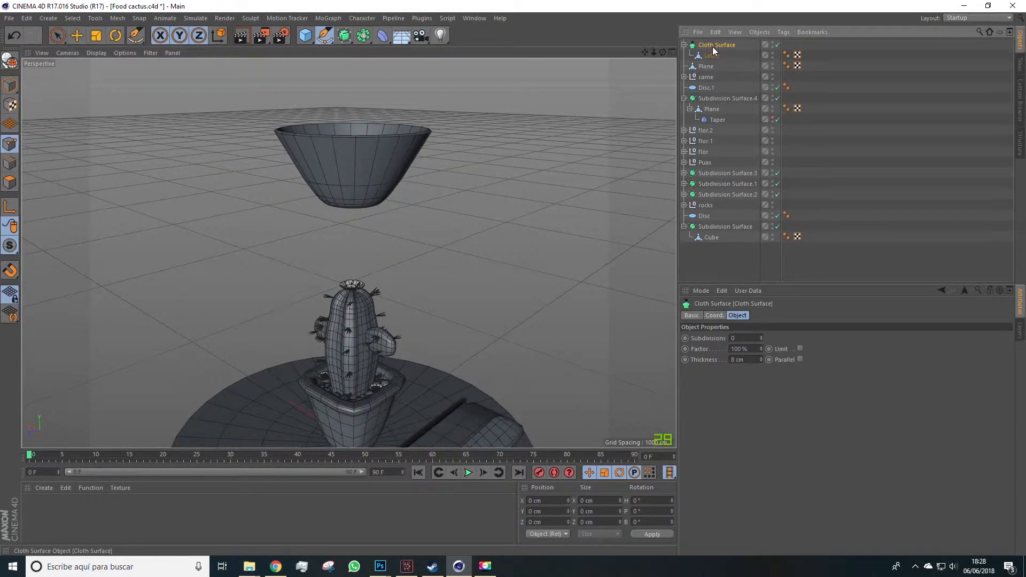
Adjust the bowl's axis and move the bowl onto the large disc beside the pot, at about X 286, Y 42, Z 271 cm
{"action": "left_click", "coordinate": [77, 35]}
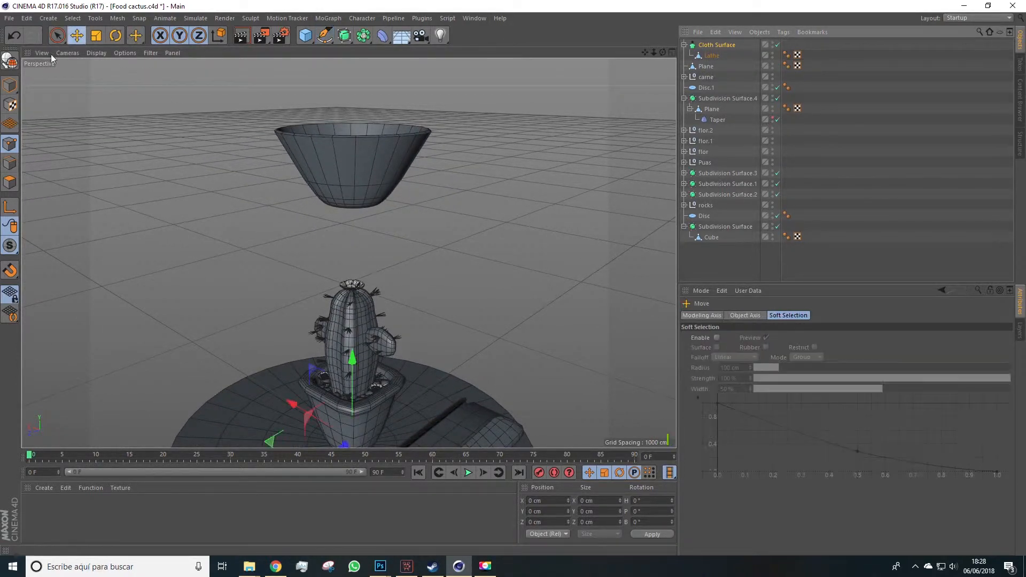
{"action": "scroll", "coordinate": [401, 259], "scroll_direction": "down", "scroll_amount": 3}
{"action": "left_click", "coordinate": [9, 211]}
{"action": "left_click_drag", "start_coordinate": [366, 303], "coordinate": [339, 292]}
{"action": "left_click", "coordinate": [9, 208]}
{"action": "left_click_drag", "start_coordinate": [305, 340], "coordinate": [265, 325]}
{"action": "left_click_drag", "start_coordinate": [244, 400], "coordinate": [227, 406]}
{"action": "left_click_drag", "start_coordinate": [348, 252], "coordinate": [299, 300], "text": "alt"}
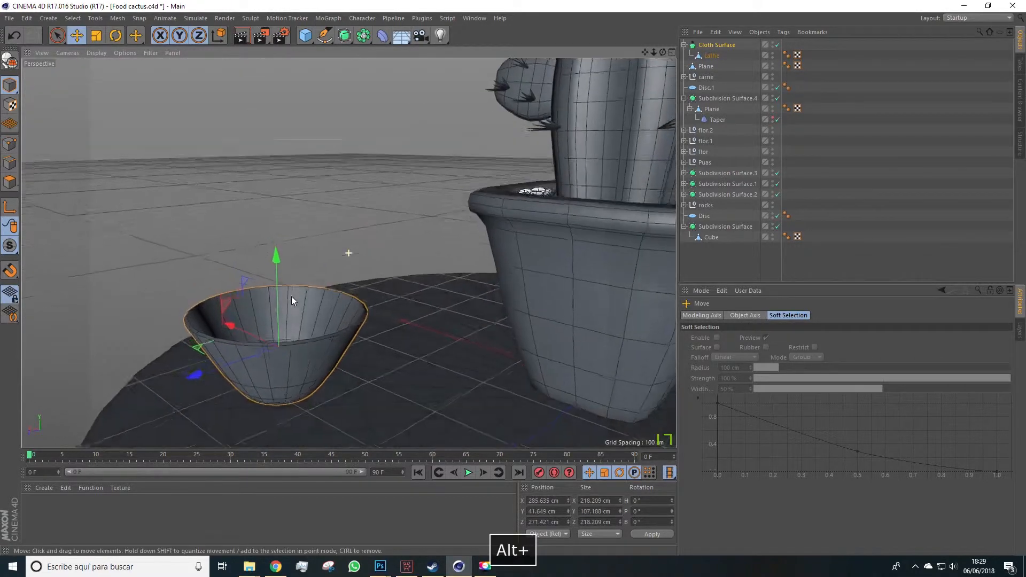
{"action": "right_click_drag", "start_coordinate": [316, 284], "coordinate": [374, 293], "text": "alt"}
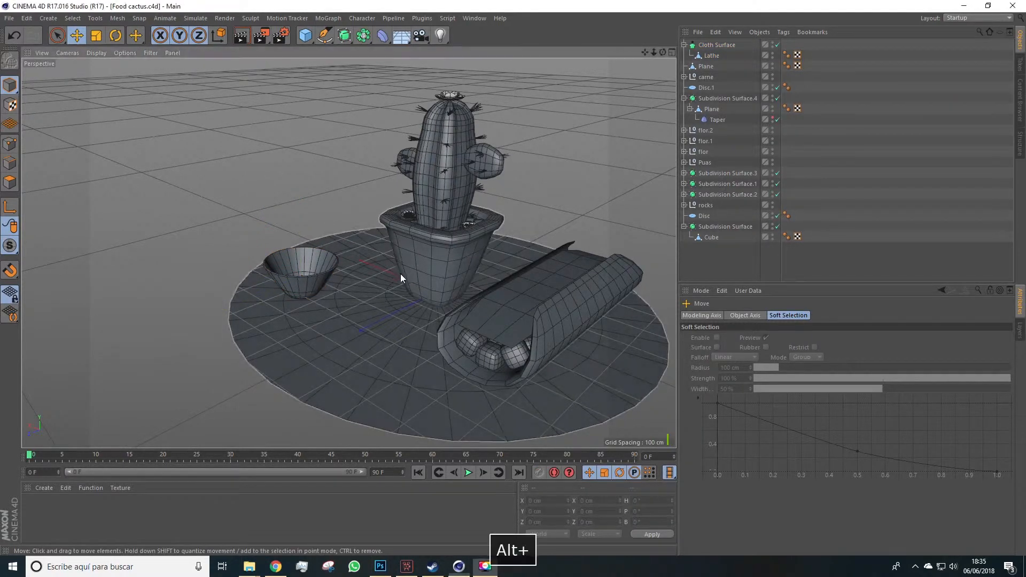
Add a new disc primitive and move it across the base disc to the bowl, at about X 327, Z 233 cm
{"action": "left_click_drag", "start_coordinate": [400, 274], "coordinate": [300, 124], "text": "alt"}
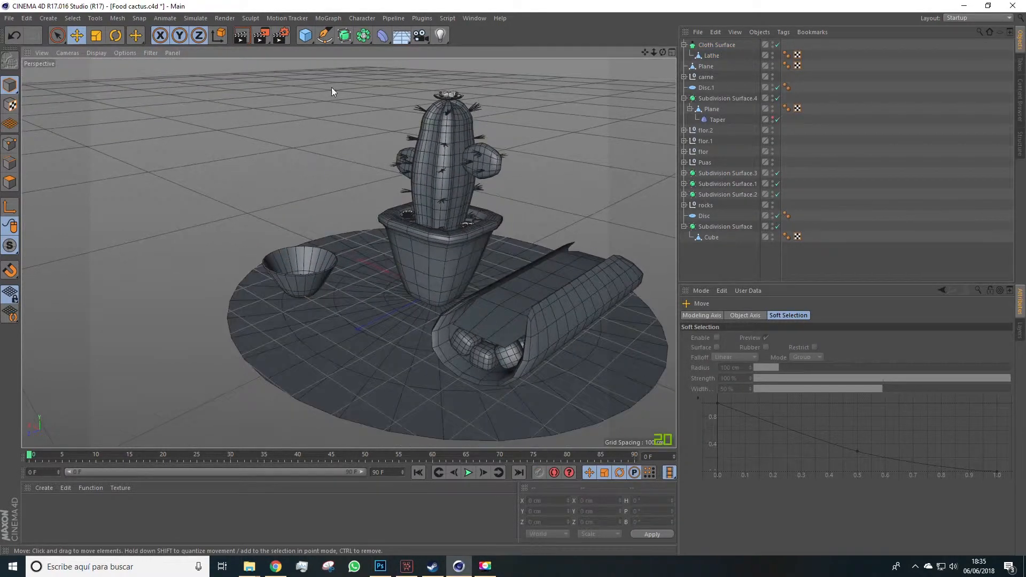
{"action": "left_click_drag", "start_coordinate": [306, 35], "coordinate": [332, 69]}
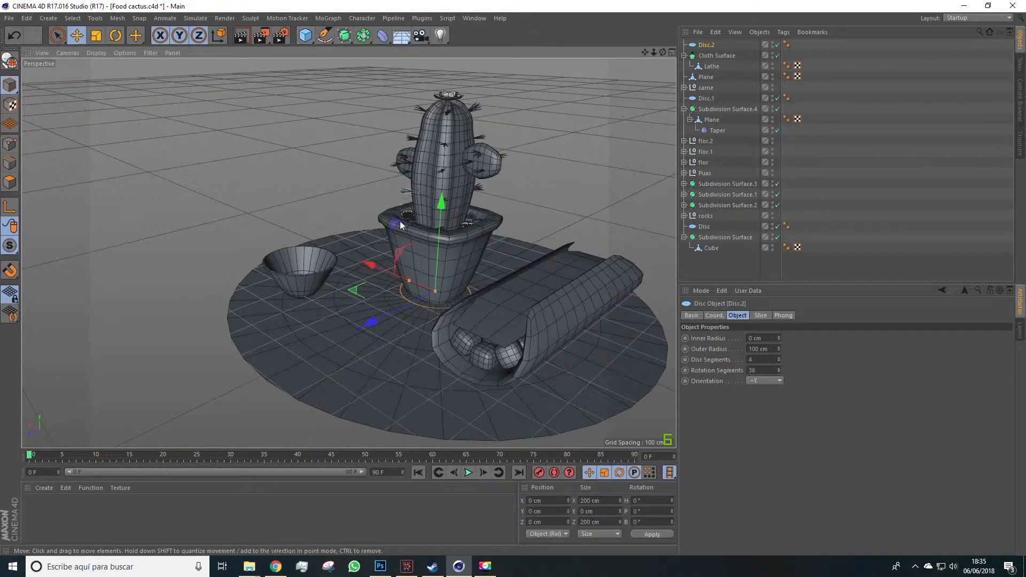
{"action": "left_click_drag", "start_coordinate": [366, 263], "coordinate": [311, 237]}
{"action": "scroll", "coordinate": [307, 276], "scroll_direction": "up", "scroll_amount": 6}
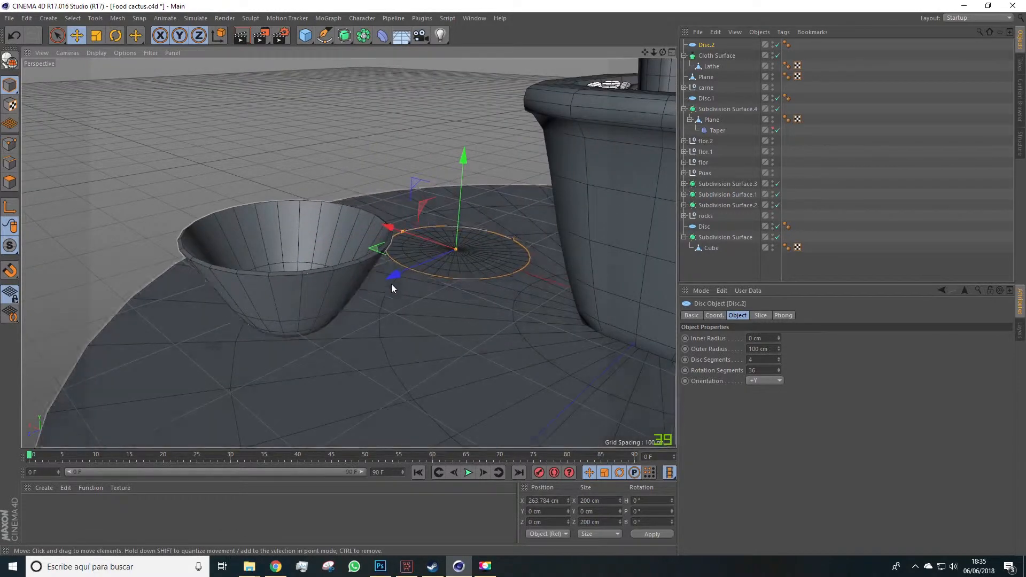
{"action": "left_click_drag", "start_coordinate": [394, 275], "coordinate": [225, 347]}
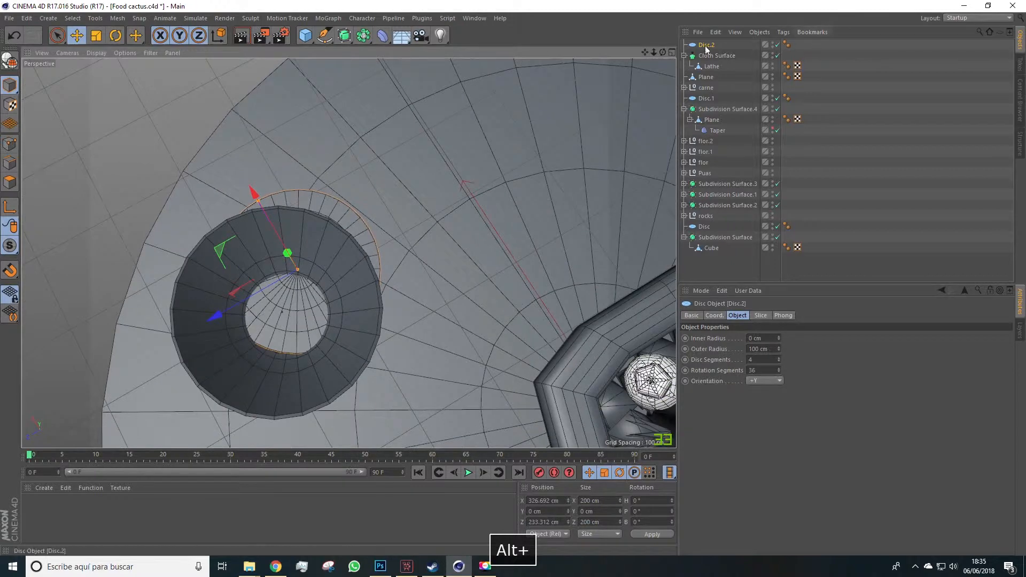
In the Top view, centre the new disc on the bowl at about X 285, Z 271 cm and enlarge its outer radius to about 103 cm
{"action": "left_click", "coordinate": [672, 53]}
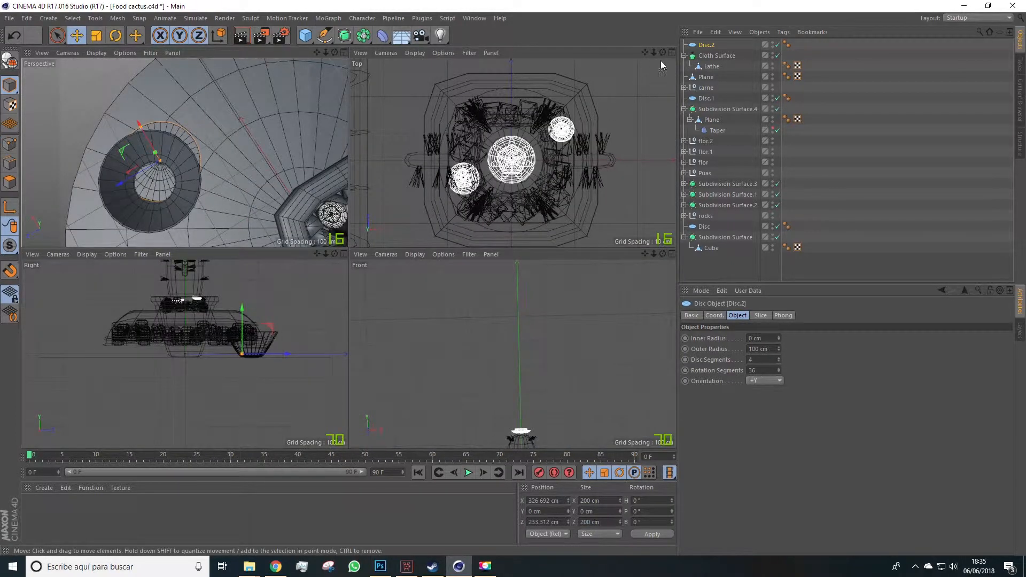
{"action": "left_click", "coordinate": [672, 52]}
{"action": "scroll", "coordinate": [294, 209], "scroll_direction": "down", "scroll_amount": 5}
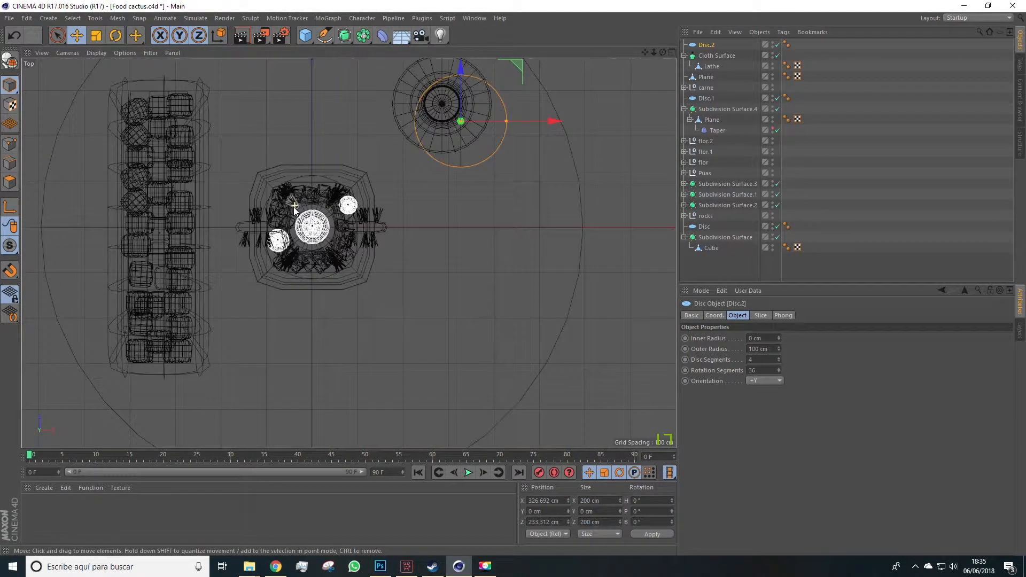
{"action": "middle_click_drag", "start_coordinate": [383, 192], "coordinate": [369, 334], "text": "alt"}
{"action": "scroll", "coordinate": [418, 281], "scroll_direction": "up", "scroll_amount": 6}
{"action": "left_click_drag", "start_coordinate": [584, 236], "coordinate": [547, 233]}
{"action": "left_click_drag", "start_coordinate": [462, 145], "coordinate": [452, 97]}
{"action": "mouse_move", "coordinate": [546, 190]}
{"action": "left_mouse_down"}
{"action": "mouse_move", "coordinate": [573, 189]}
{"action": "mouse_move", "coordinate": [544, 191]}
{"action": "left_mouse_up"}
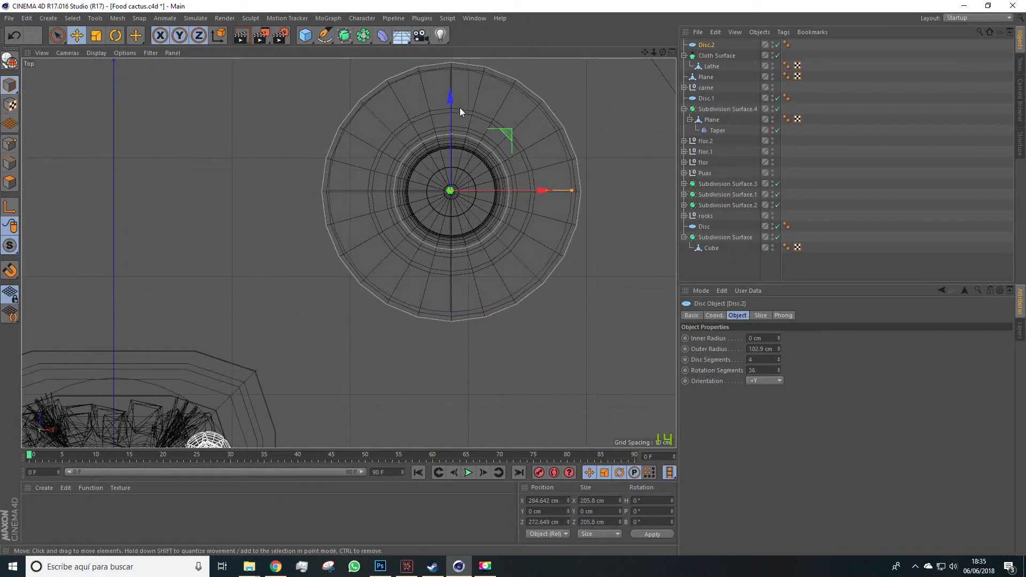
{"action": "left_click_drag", "start_coordinate": [454, 103], "coordinate": [456, 105]}
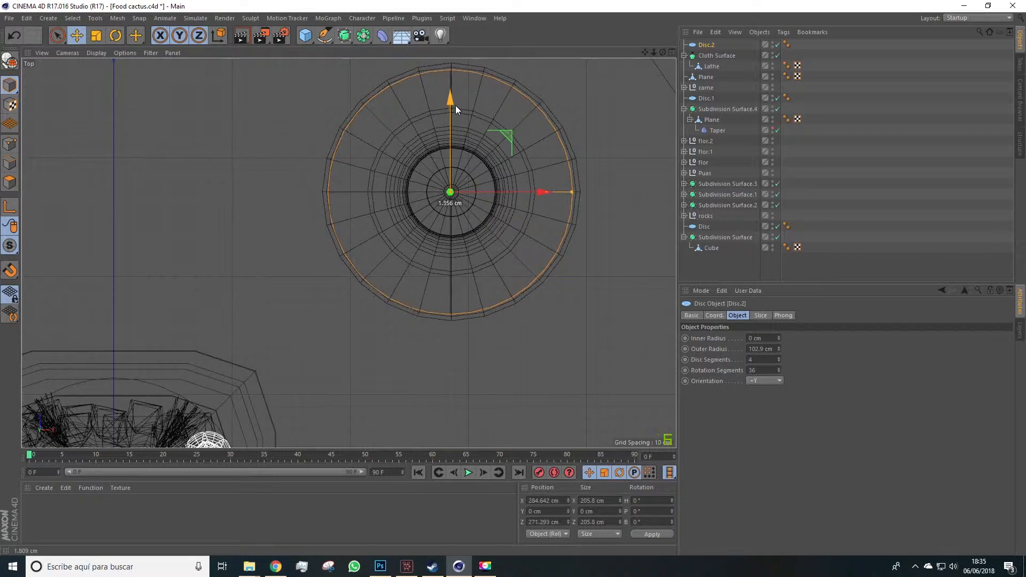
Raise the new disc to about Y 74 cm inside the bowl and scale it to about 197 cm across
{"action": "middle_click", "coordinate": [340, 93]}
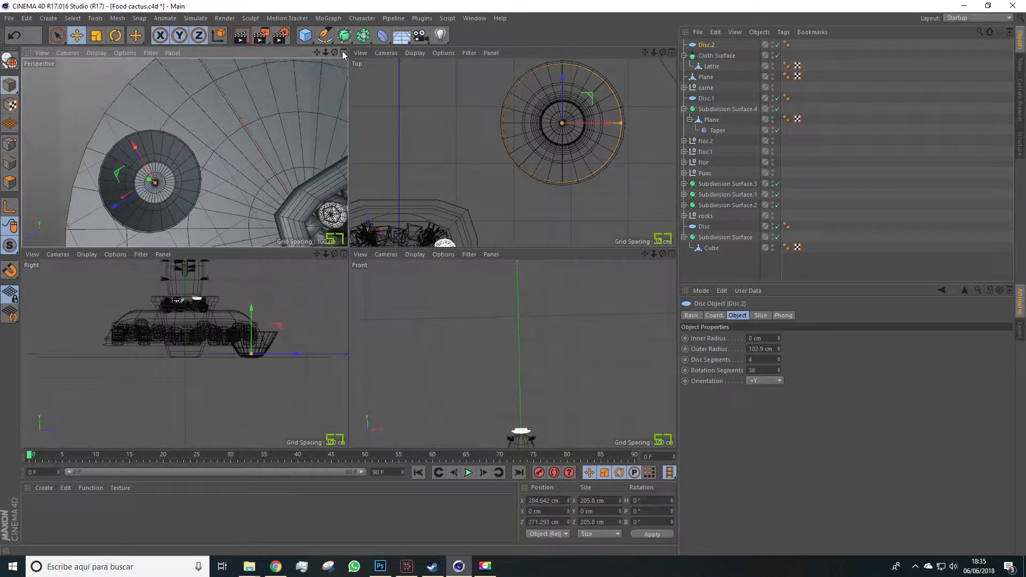
{"action": "middle_click", "coordinate": [331, 178]}
{"action": "left_click_drag", "start_coordinate": [332, 174], "coordinate": [263, 67], "text": "alt"}
{"action": "left_click", "coordinate": [97, 37]}
{"action": "left_click_drag", "start_coordinate": [91, 84], "coordinate": [570, 277]}
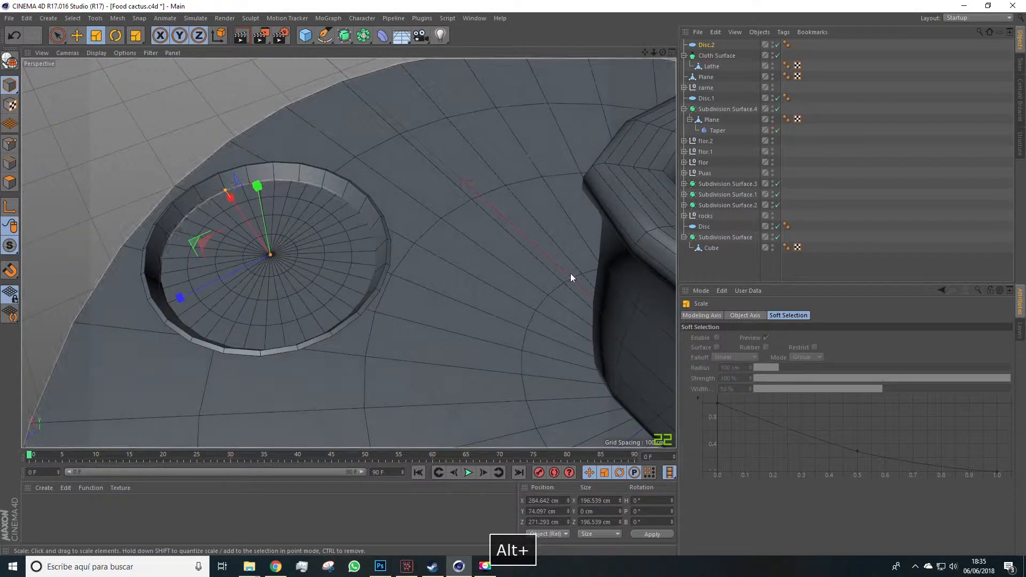
Set the disc inside the bowl to 4 disc segments and 10 rotation segments
{"action": "left_click", "coordinate": [706, 45]}
{"action": "left_click_drag", "start_coordinate": [778, 370], "coordinate": [778, 371]}
{"action": "left_click", "coordinate": [778, 367]}
{"action": "left_click", "coordinate": [778, 367]}
{"action": "left_click_drag", "start_coordinate": [395, 278], "coordinate": [376, 259], "text": "alt"}
{"action": "left_click", "coordinate": [779, 372]}
{"action": "left_click", "coordinate": [779, 372]}
{"action": "left_click", "coordinate": [778, 373]}
{"action": "left_click", "coordinate": [779, 373]}
{"action": "left_click_drag", "start_coordinate": [623, 316], "coordinate": [516, 267], "text": "alt"}
{"action": "left_click", "coordinate": [780, 361]}
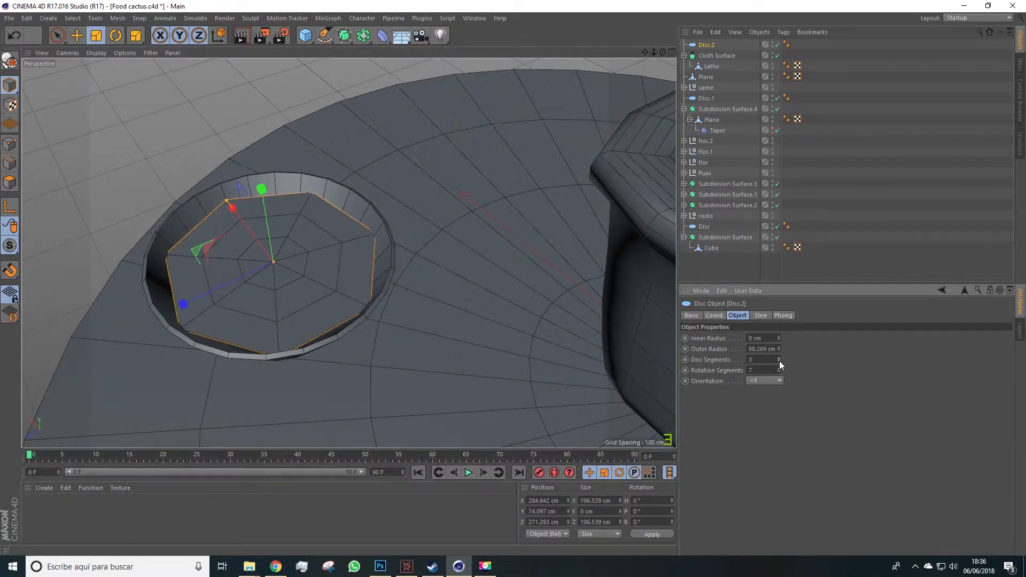
{"action": "left_click", "coordinate": [779, 358]}
{"action": "left_click", "coordinate": [779, 372]}
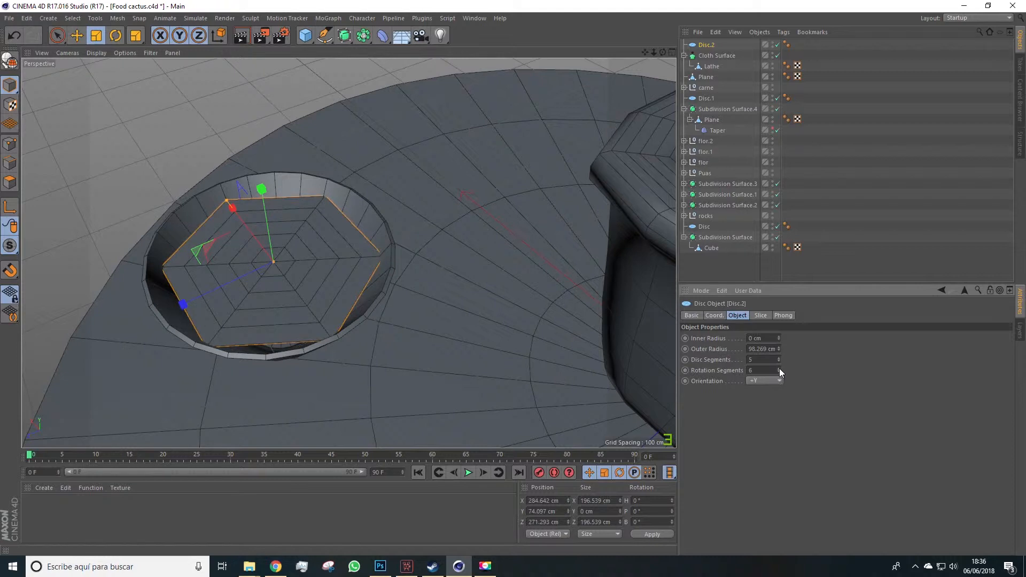
{"action": "left_click", "coordinate": [779, 368]}
{"action": "left_click", "coordinate": [779, 368]}
{"action": "left_click", "coordinate": [779, 367]}
{"action": "left_click", "coordinate": [780, 368]}
{"action": "left_click", "coordinate": [779, 363]}
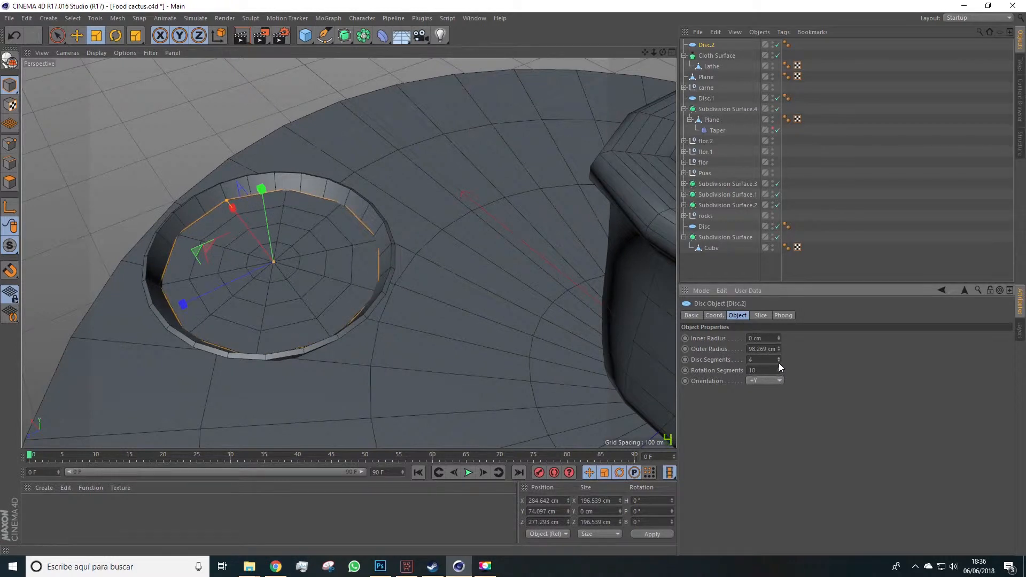
{"action": "left_click_drag", "start_coordinate": [419, 319], "coordinate": [422, 311], "text": "alt"}
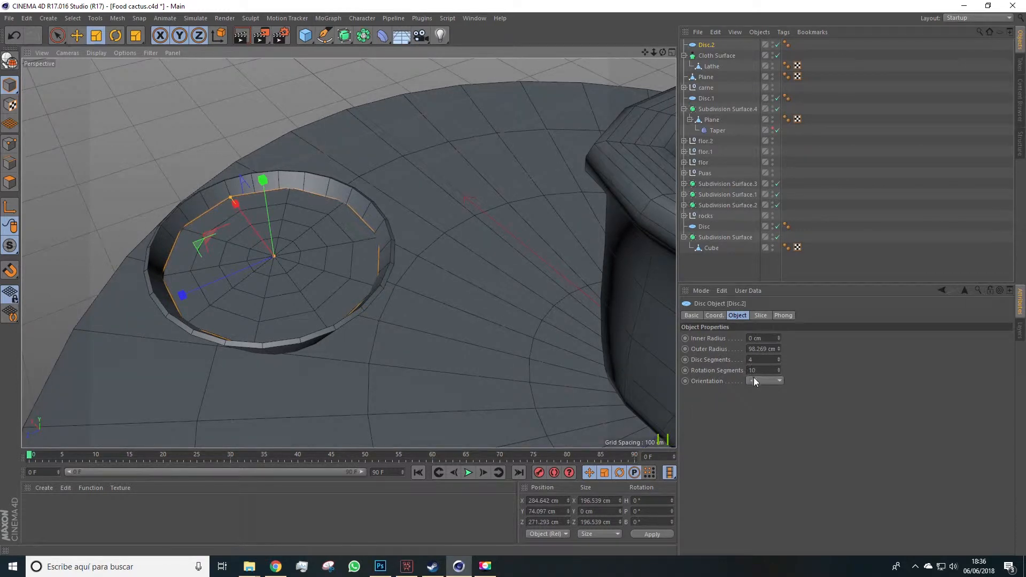
Make the disc inside the bowl editable and switch to point editing
{"action": "scroll", "coordinate": [242, 267], "scroll_direction": "up", "scroll_amount": 5}
{"action": "left_click", "coordinate": [10, 61]}
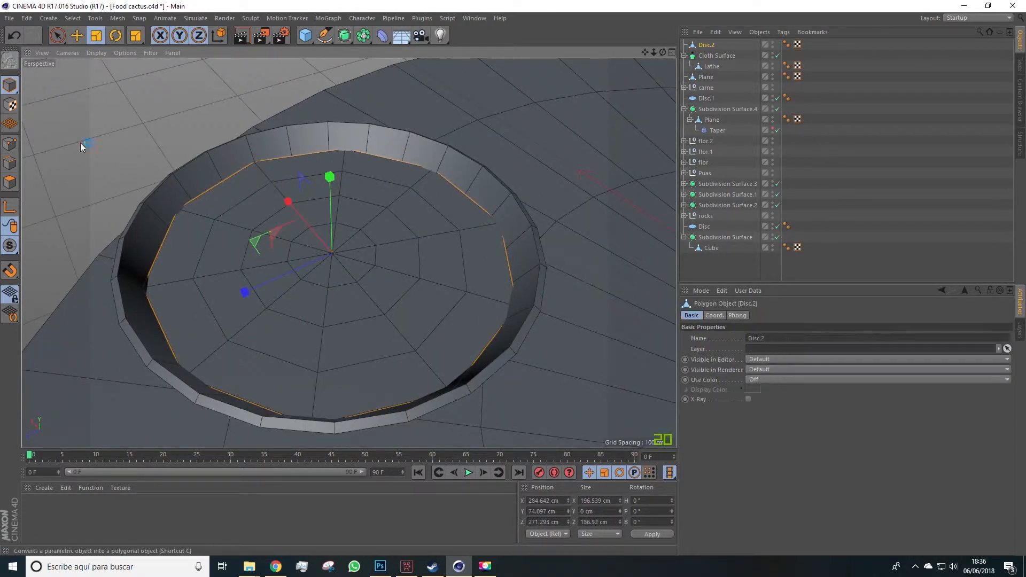
{"action": "left_click", "coordinate": [57, 35]}
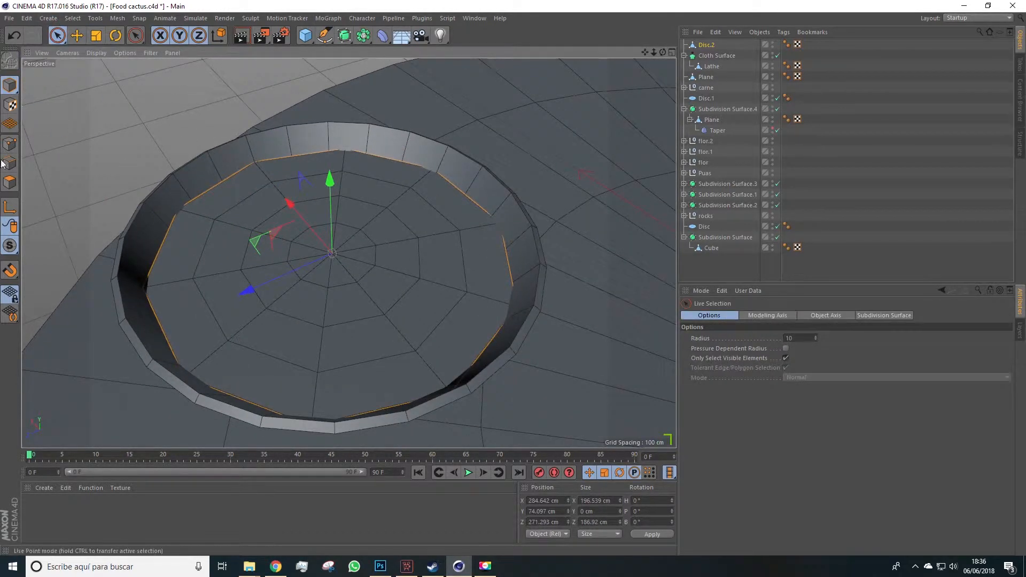
{"action": "left_click", "coordinate": [10, 143]}
Loop-select the disc's two inner point rings, include the centre point, and raise them to about Y 24 cm
{"action": "left_click", "coordinate": [72, 18]}
{"action": "left_click", "coordinate": [99, 91]}
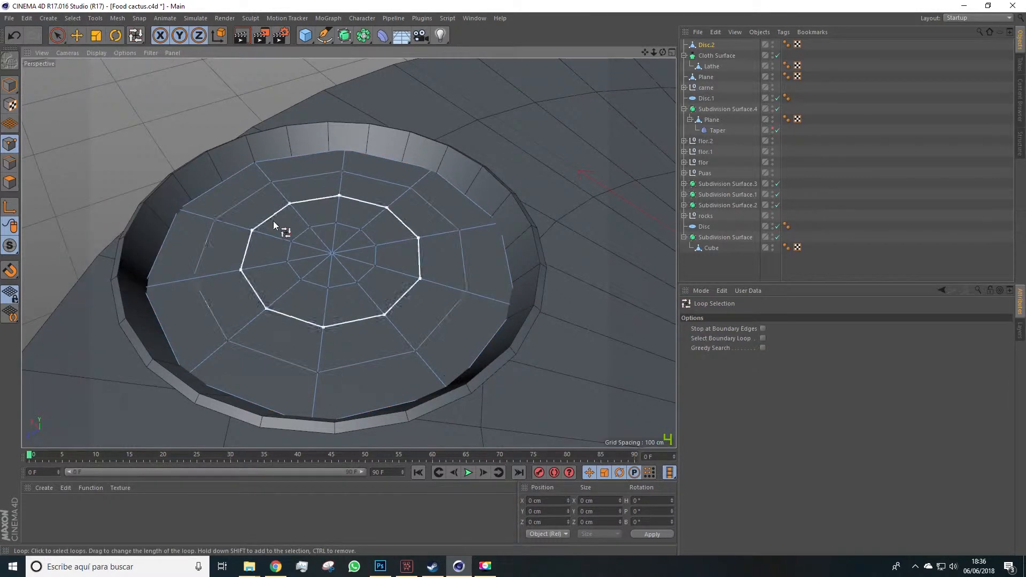
{"action": "left_click", "coordinate": [80, 18]}
{"action": "left_click", "coordinate": [93, 90]}
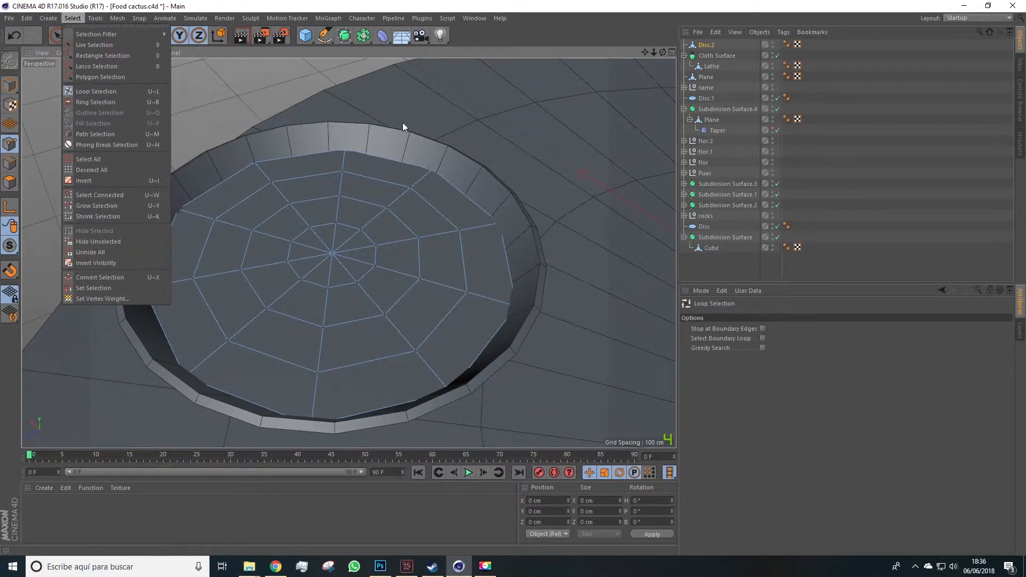
{"action": "left_click", "coordinate": [262, 225], "text": "shift"}
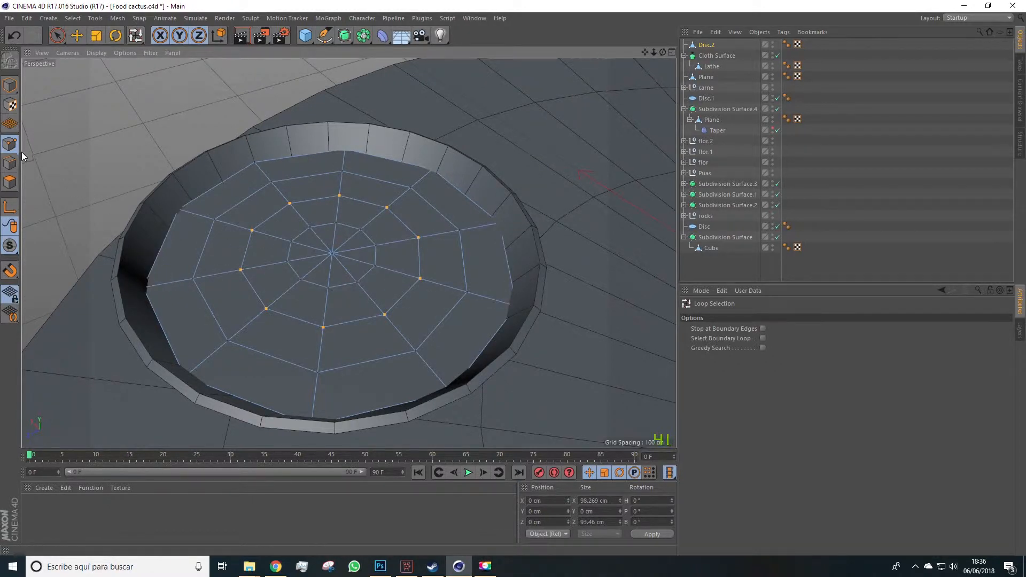
{"action": "left_click", "coordinate": [306, 232], "text": "shift"}
{"action": "key", "text": "space"}
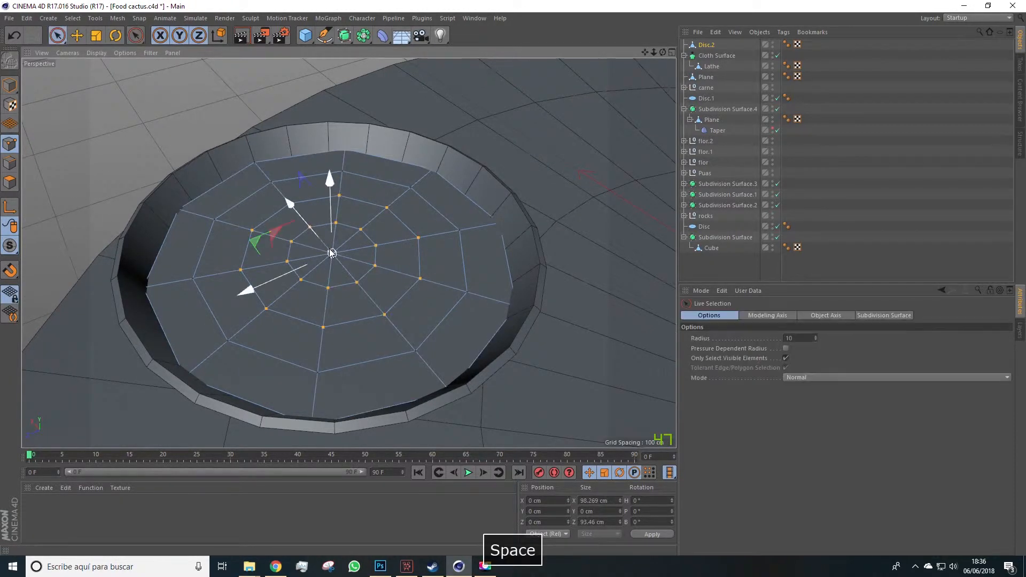
{"action": "left_click_drag", "start_coordinate": [335, 204], "coordinate": [335, 144]}
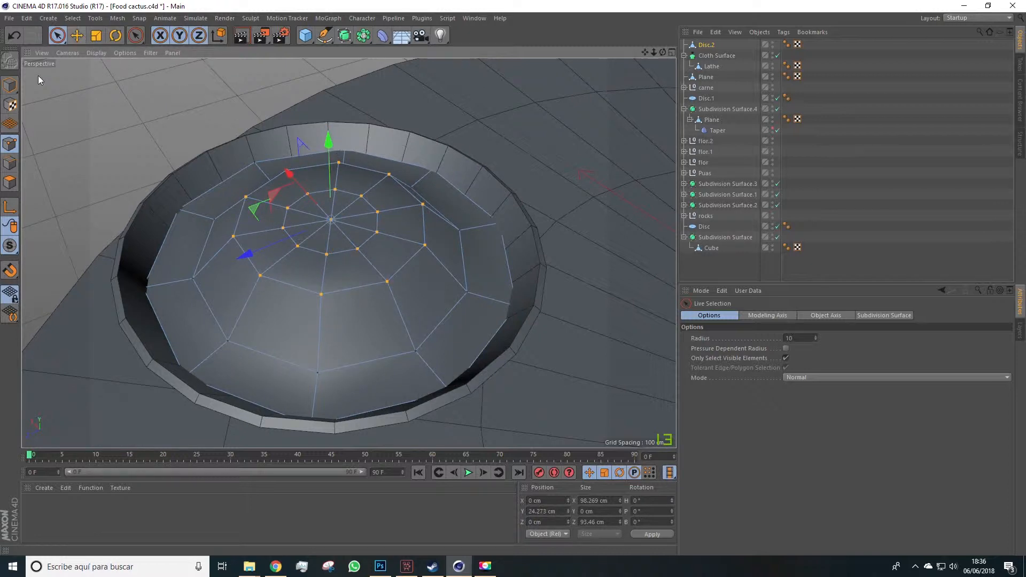
In edge mode, loop-select the filling disc's outer rim and lower it to about Y -9.6 cm
{"action": "left_click", "coordinate": [9, 166]}
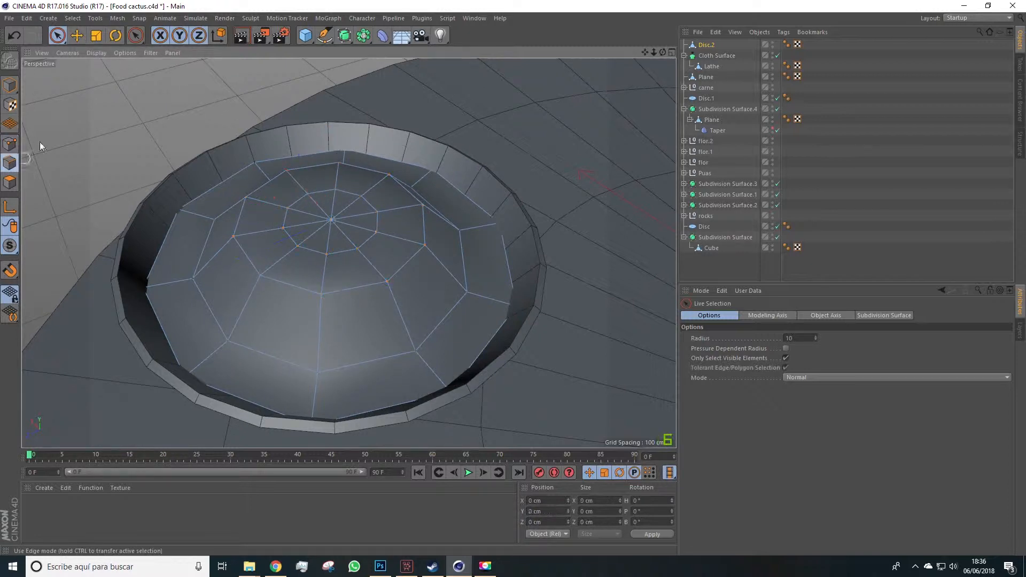
{"action": "left_click", "coordinate": [73, 18]}
{"action": "left_click", "coordinate": [87, 91]}
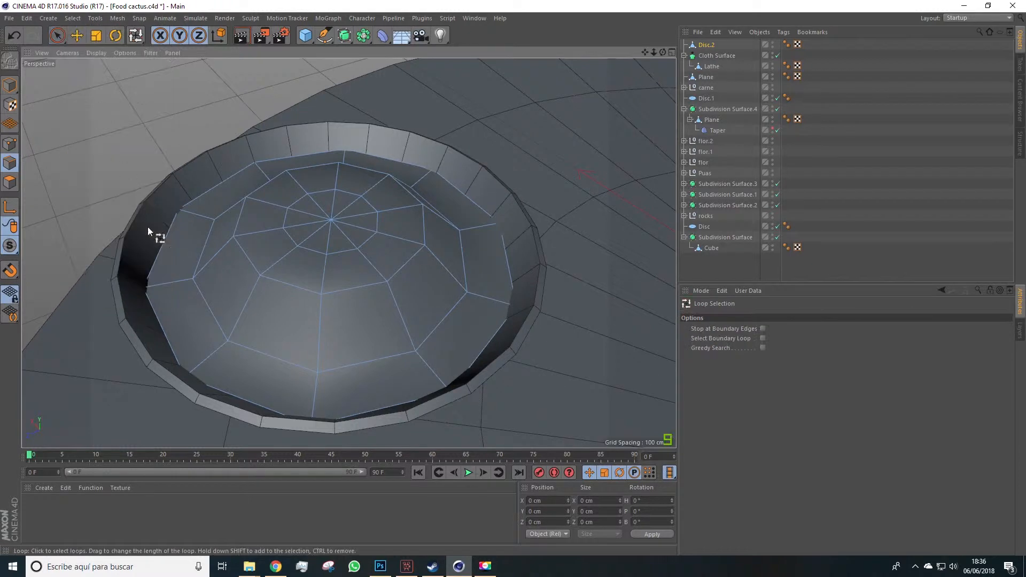
{"action": "left_click", "coordinate": [163, 249]}
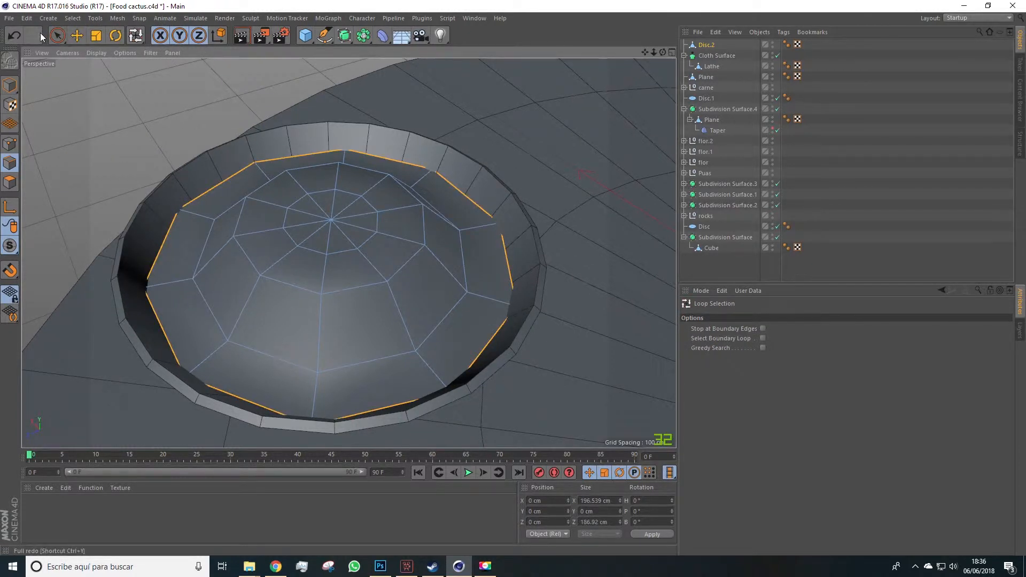
{"action": "key", "text": "r"}
{"action": "key", "text": "e"}
{"action": "left_click_drag", "start_coordinate": [329, 183], "coordinate": [327, 196]}
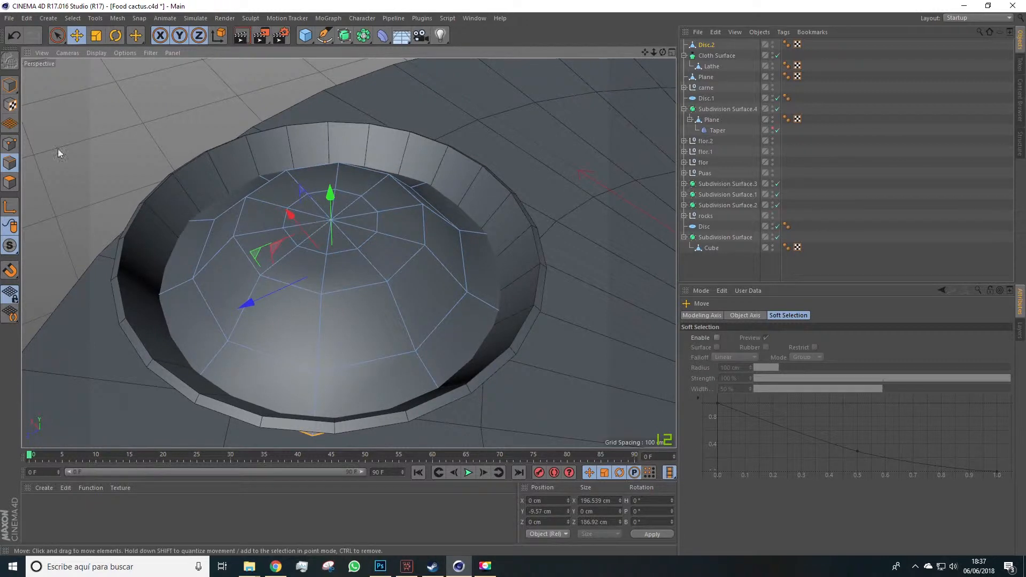
Detach the selection commands as a floating palette and activate Loop Selection
{"action": "left_click", "coordinate": [75, 19]}
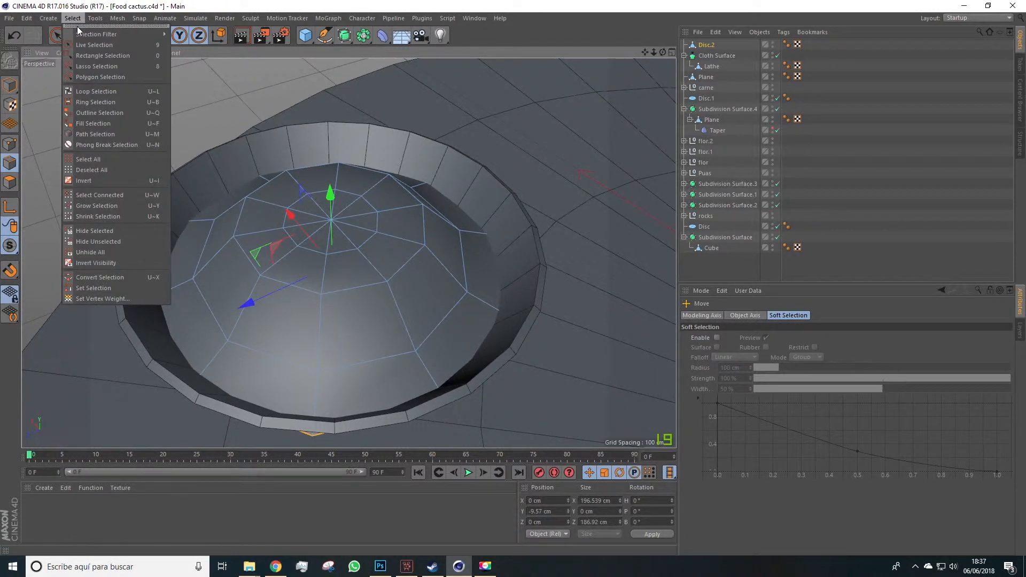
{"action": "left_click", "coordinate": [77, 27]}
{"action": "left_click_drag", "start_coordinate": [88, 18], "coordinate": [56, 85]}
{"action": "left_click", "coordinate": [75, 155]}
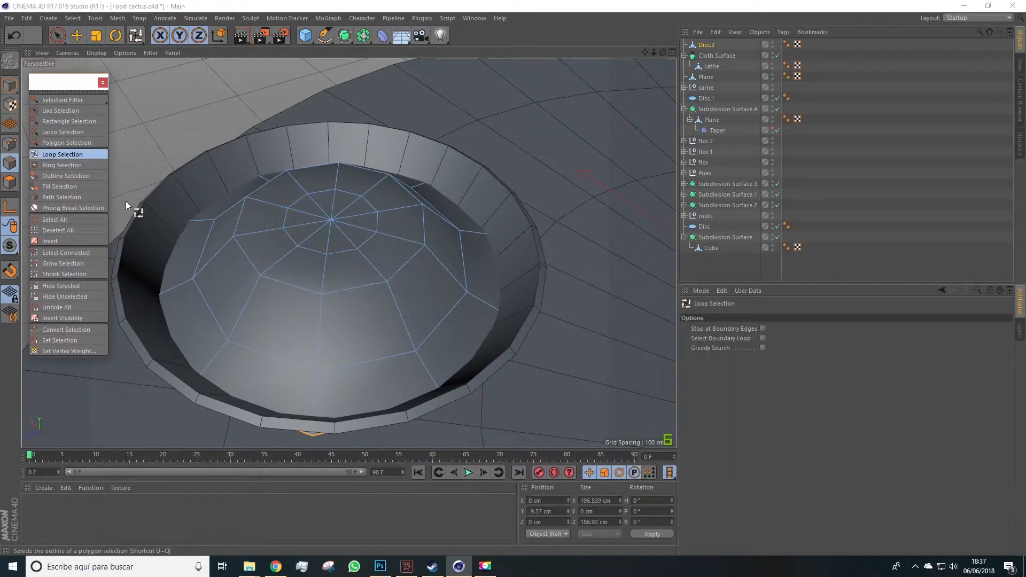
Select the filling's innermost point ring together with its centre point and raise them to about Y 38 cm
{"action": "left_click", "coordinate": [289, 237]}
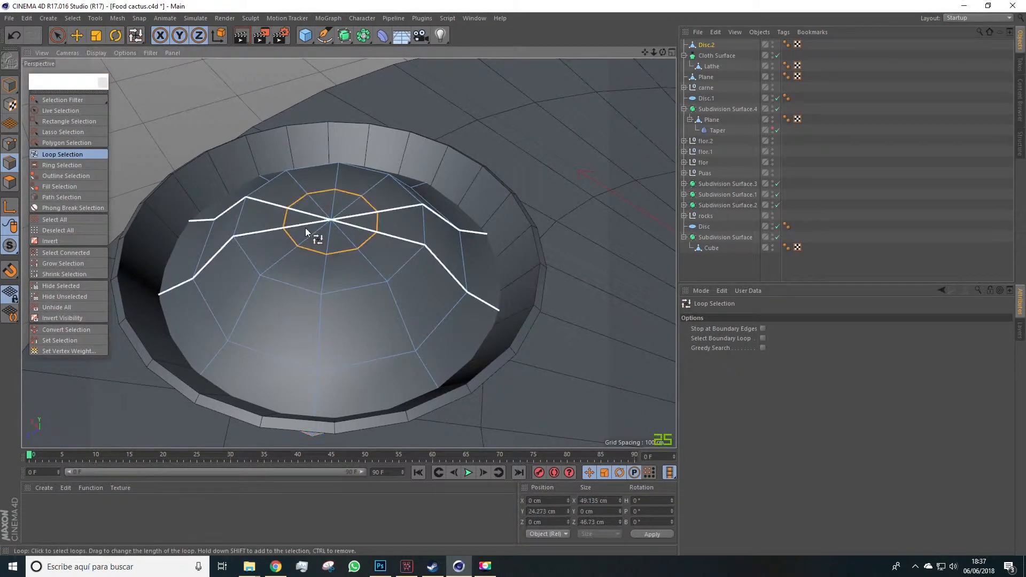
{"action": "key", "text": "space"}
{"action": "key", "text": "Return"}
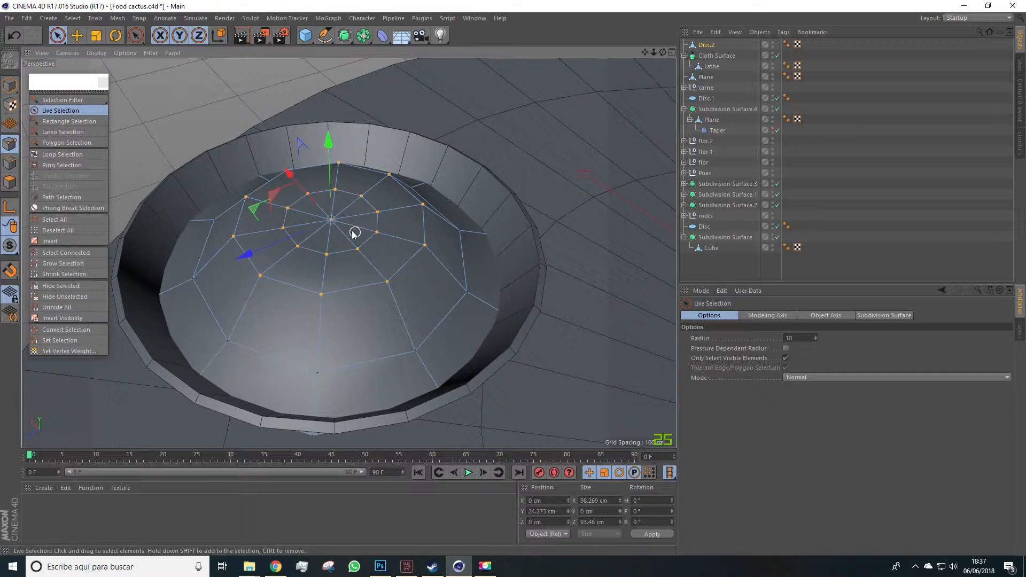
{"action": "left_click", "coordinate": [338, 235]}
{"action": "left_click", "coordinate": [329, 220]}
{"action": "key", "text": "space"}
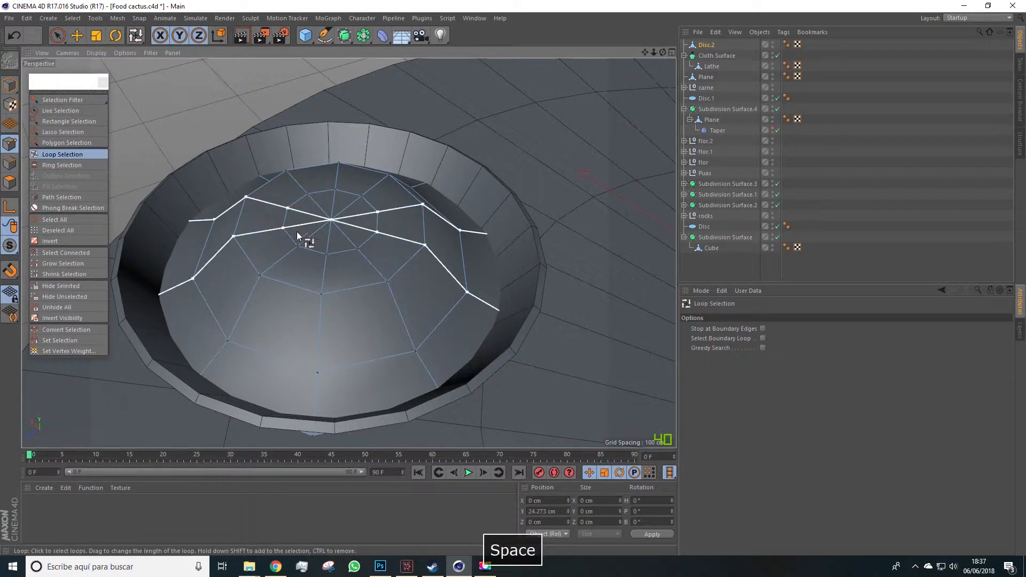
{"action": "left_click", "coordinate": [298, 239], "text": "shift"}
{"action": "key", "text": "t"}
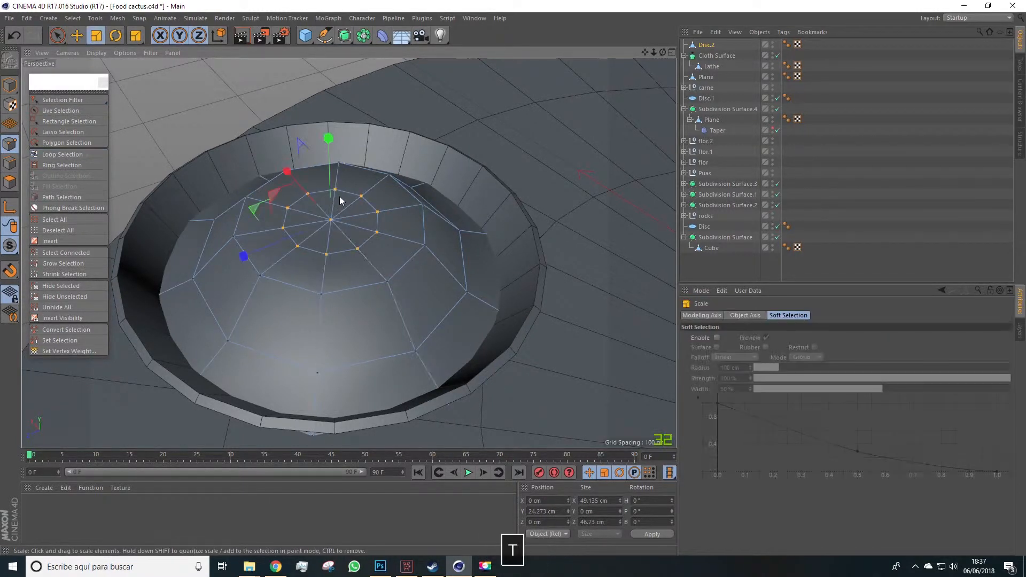
{"action": "key", "text": "r"}
{"action": "key", "text": "e"}
{"action": "left_click_drag", "start_coordinate": [328, 147], "coordinate": [293, 137]}
Raise the filling's centre point to about Y 48 cm to form a peak
{"action": "scroll", "coordinate": [320, 182], "scroll_direction": "up", "scroll_amount": 3}
{"action": "left_click_drag", "start_coordinate": [313, 204], "coordinate": [319, 195], "text": "alt"}
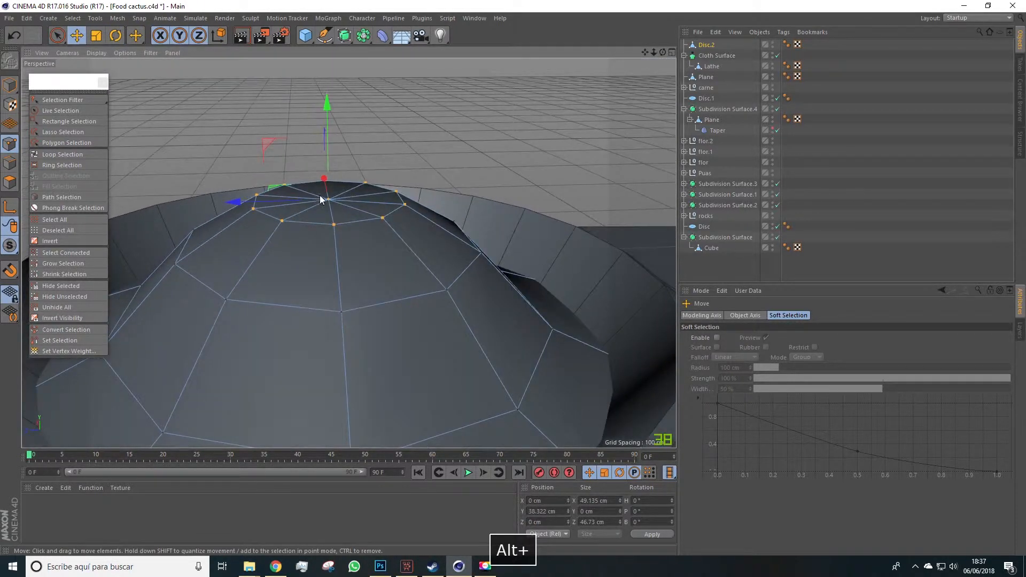
{"action": "key", "text": "space"}
{"action": "left_click", "coordinate": [327, 197]}
{"action": "left_click_drag", "start_coordinate": [330, 124], "coordinate": [325, 68]}
{"action": "scroll", "coordinate": [338, 172], "scroll_direction": "down", "scroll_amount": 2}
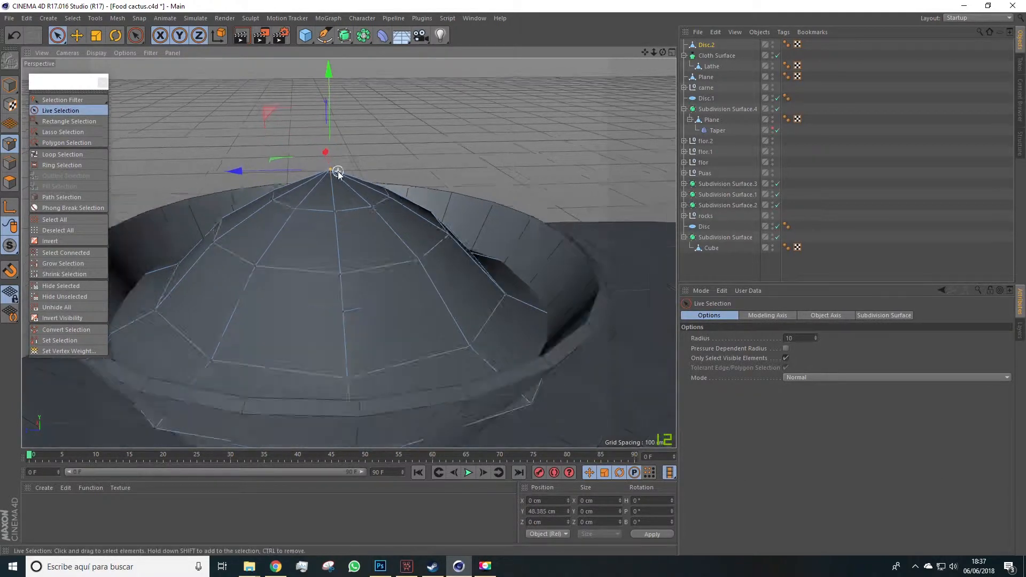
Loop-select the filling's point ring about 147 cm across, just inside the outer rim, and raise it slightly
{"action": "scroll", "coordinate": [338, 172], "scroll_direction": "down", "scroll_amount": 3}
{"action": "mouse_move", "coordinate": [342, 212]}
{"action": "left_mouse_down", "text": "alt"}
{"action": "mouse_move", "coordinate": [298, 261]}
{"action": "mouse_move", "coordinate": [247, 217]}
{"action": "mouse_move", "coordinate": [343, 212]}
{"action": "mouse_move", "coordinate": [355, 229]}
{"action": "mouse_move", "coordinate": [340, 223]}
{"action": "left_mouse_up", "text": "alt"}
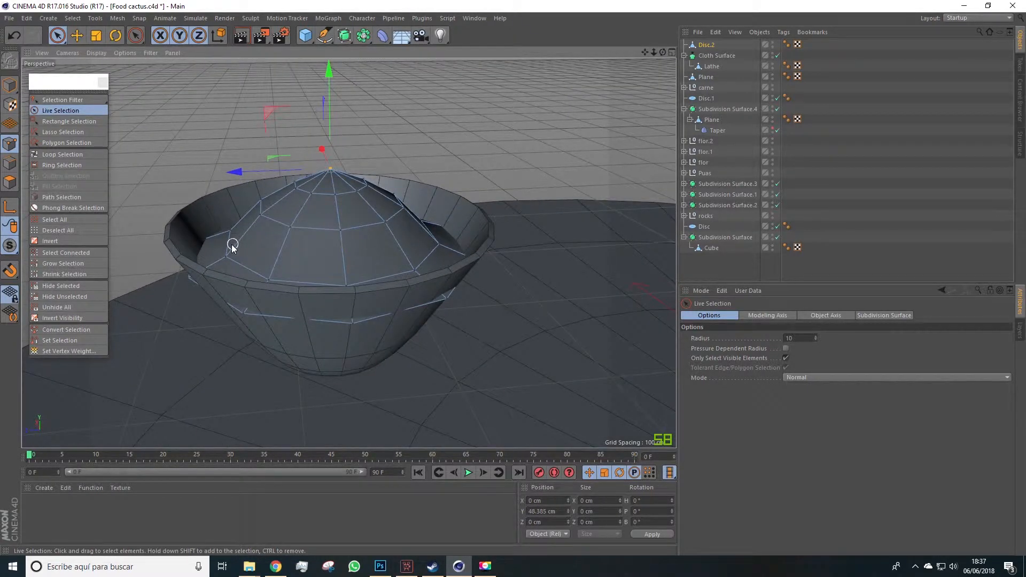
{"action": "left_click", "coordinate": [61, 155]}
{"action": "left_click", "coordinate": [224, 256]}
{"action": "left_click", "coordinate": [97, 36]}
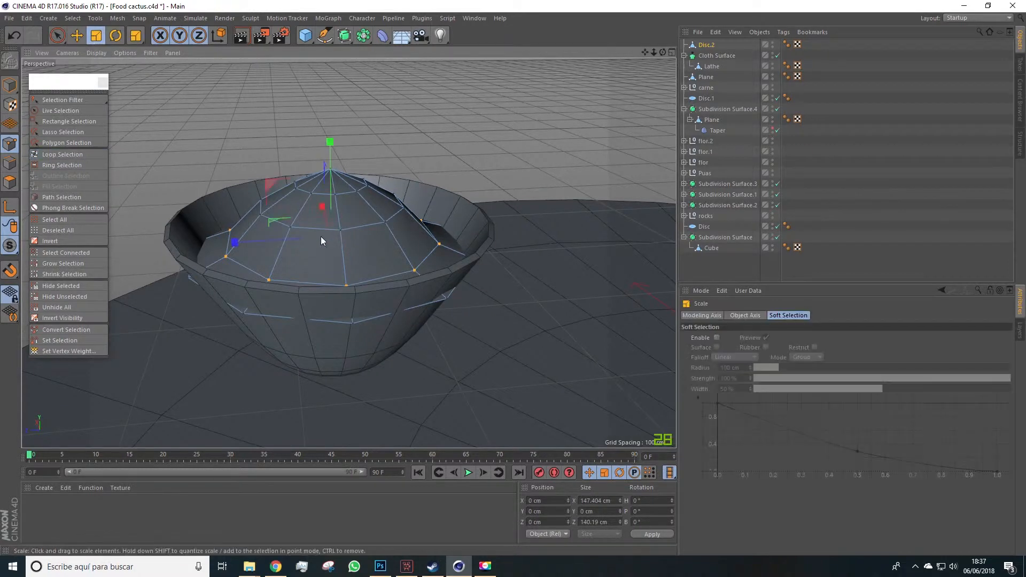
{"action": "left_click", "coordinate": [77, 36]}
{"action": "left_click_drag", "start_coordinate": [330, 143], "coordinate": [327, 139]}
Loop-select the filling's outer ring of points and scale it inward to fit inside the bowl
{"action": "left_click", "coordinate": [56, 155]}
{"action": "left_click", "coordinate": [246, 312]}
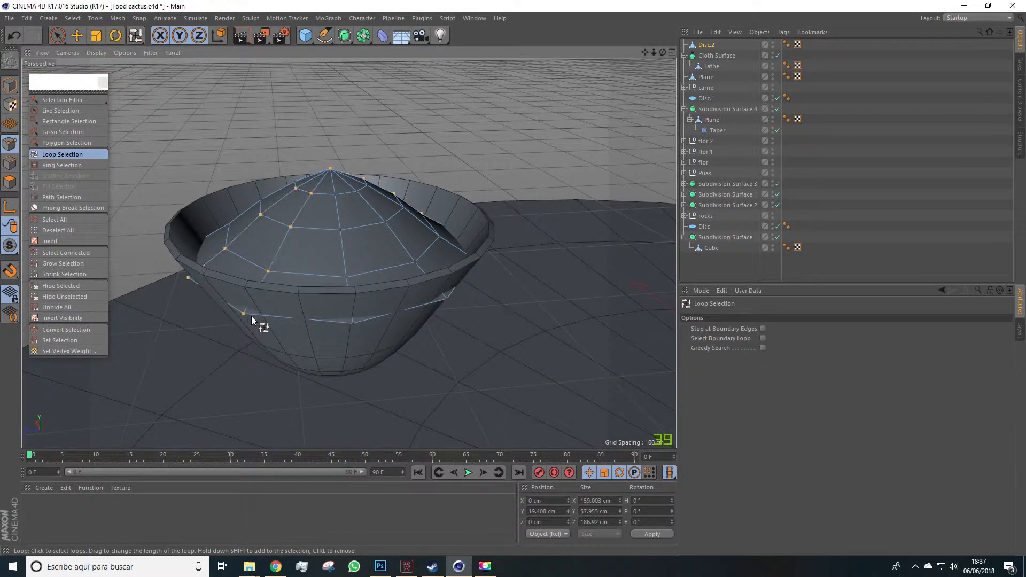
{"action": "key", "text": "t"}
{"action": "left_click_drag", "start_coordinate": [262, 321], "coordinate": [244, 370]}
{"action": "left_click_drag", "start_coordinate": [251, 235], "coordinate": [224, 198], "text": "alt"}
{"action": "left_click_drag", "start_coordinate": [213, 272], "coordinate": [188, 278]}
{"action": "left_click_drag", "start_coordinate": [483, 316], "coordinate": [466, 331], "text": "alt"}
Raise and enlarge the whole filling to fit the bowl, and return to point editing with Loop Selection
{"action": "left_click", "coordinate": [10, 85]}
{"action": "key", "text": "e"}
{"action": "left_click_drag", "start_coordinate": [349, 171], "coordinate": [348, 165]}
{"action": "key", "text": "t"}
{"action": "left_click_drag", "start_coordinate": [455, 126], "coordinate": [509, 119]}
{"action": "key", "text": "e"}
{"action": "left_click_drag", "start_coordinate": [331, 288], "coordinate": [316, 236], "text": "alt"}
{"action": "left_click", "coordinate": [9, 144]}
{"action": "key", "text": "t"}
{"action": "left_click_drag", "start_coordinate": [396, 347], "coordinate": [416, 312], "text": "alt"}
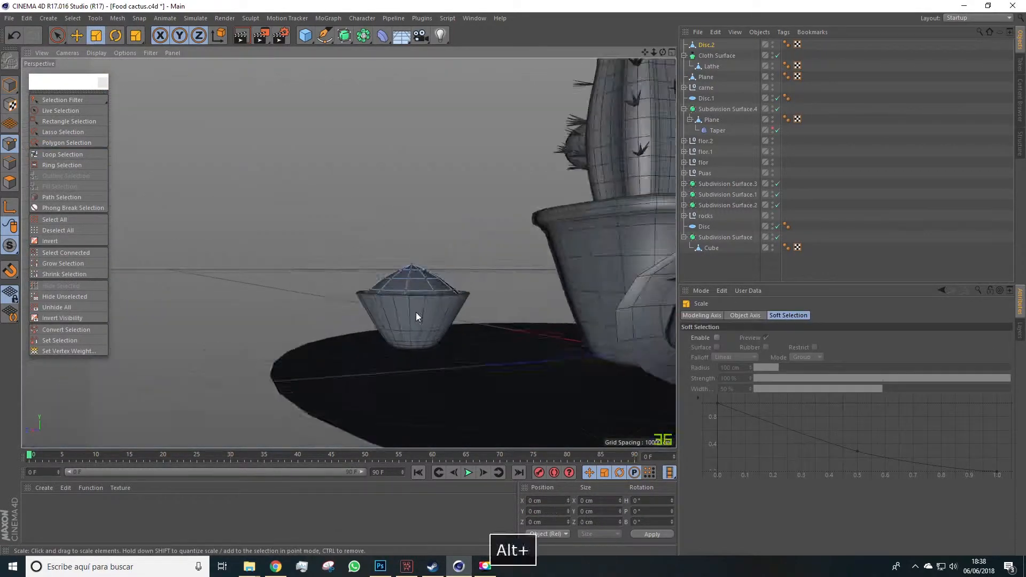
{"action": "scroll", "coordinate": [416, 312], "scroll_direction": "up", "scroll_amount": 5}
{"action": "left_click", "coordinate": [62, 154]}
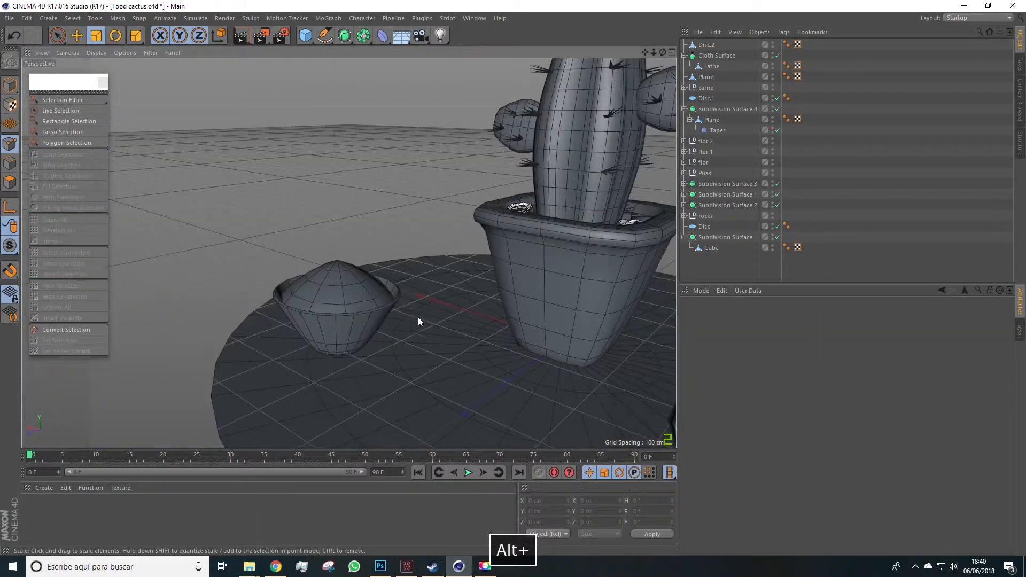
Add a 200 cm cube and move it out from the cactus pot along the Z axis
{"action": "left_click_drag", "start_coordinate": [418, 317], "coordinate": [382, 273], "text": "alt"}
{"action": "left_click", "coordinate": [304, 34]}
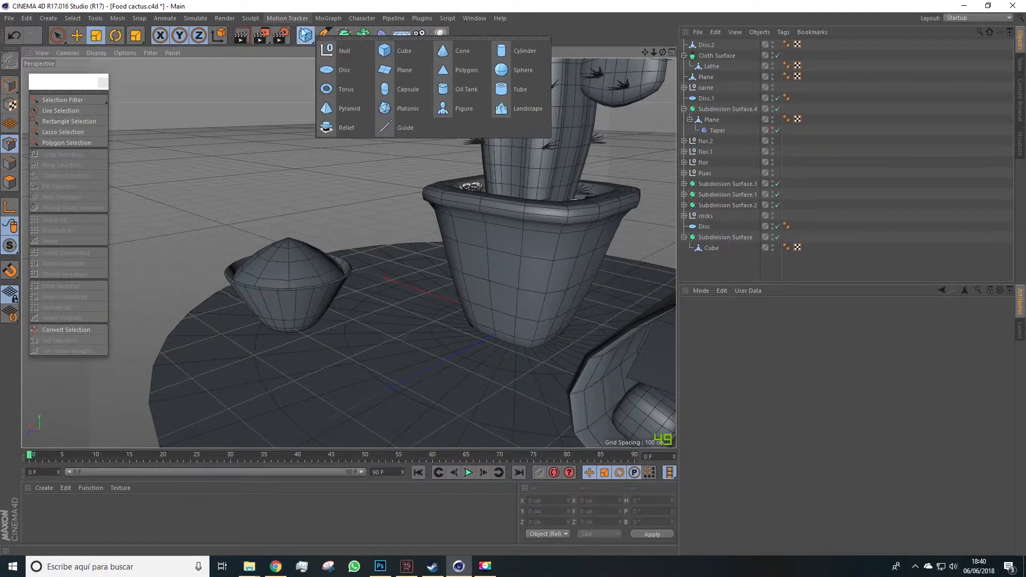
{"action": "left_click", "coordinate": [393, 49]}
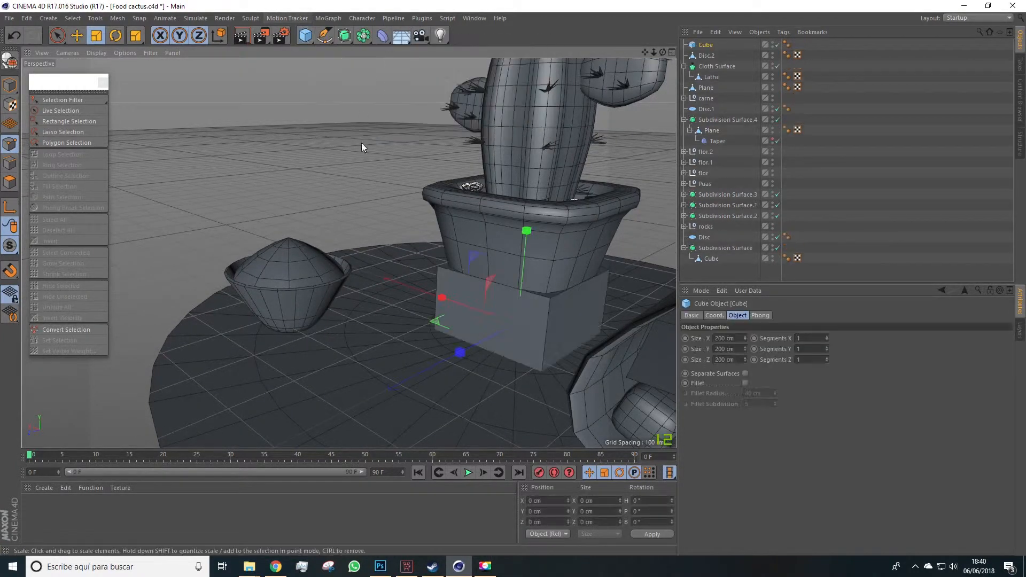
{"action": "left_click", "coordinate": [77, 37]}
{"action": "left_click_drag", "start_coordinate": [458, 353], "coordinate": [340, 412]}
Flatten the cube to about 16 cm high and place it under the bowl at about X 264, Z 279 cm
{"action": "left_click", "coordinate": [96, 36]}
{"action": "left_click", "coordinate": [77, 36]}
{"action": "left_click", "coordinate": [9, 86]}
{"action": "left_click_drag", "start_coordinate": [413, 319], "coordinate": [419, 374]}
{"action": "left_click_drag", "start_coordinate": [345, 348], "coordinate": [268, 265]}
Thin the slab under the bowl to about 13 cm high and lower it to about Y -8 cm
{"action": "left_click_drag", "start_coordinate": [170, 119], "coordinate": [163, 80], "text": "alt"}
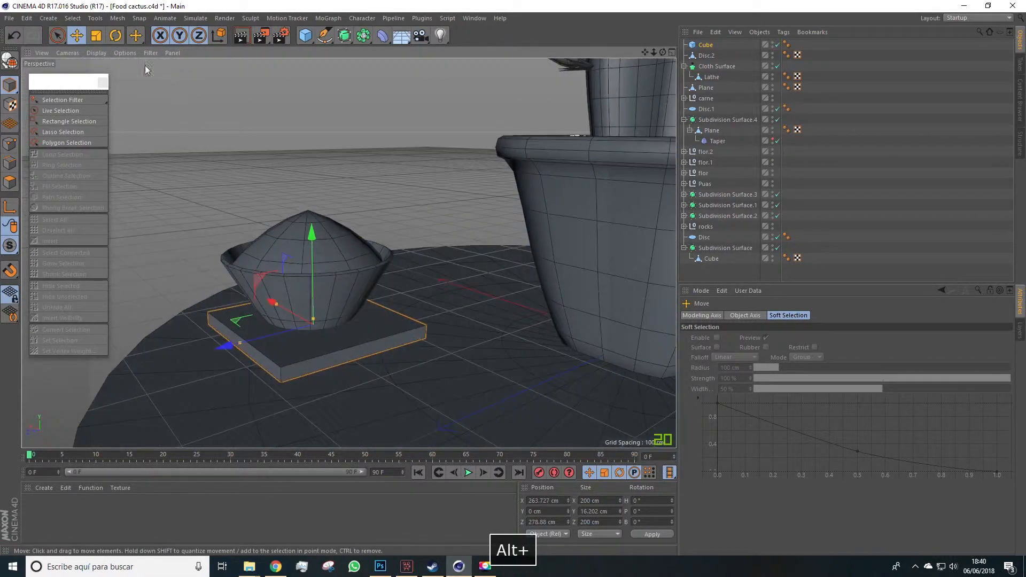
{"action": "left_click_drag", "start_coordinate": [313, 320], "coordinate": [322, 253]}
{"action": "left_click_drag", "start_coordinate": [322, 333], "coordinate": [322, 334]}
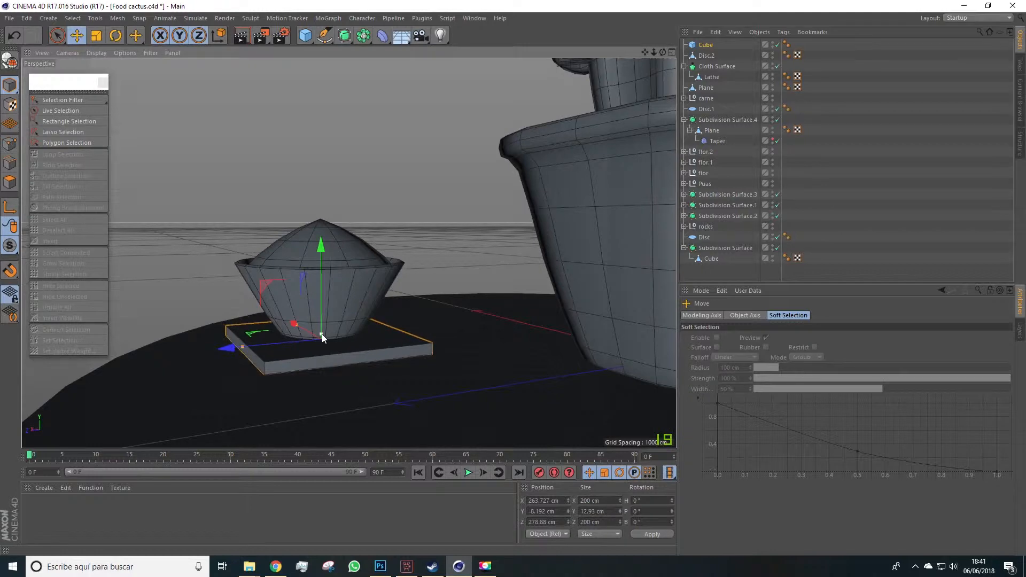
Set the slab to 3 segments in X and 3 in Z, and make it editable
{"action": "left_click_drag", "start_coordinate": [321, 281], "coordinate": [271, 224], "text": "alt"}
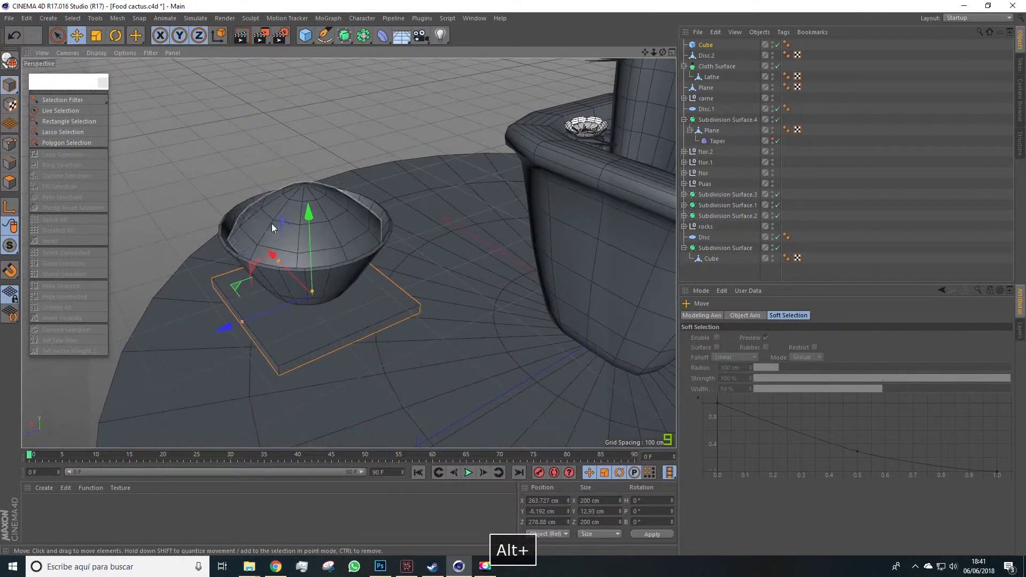
{"action": "left_click", "coordinate": [709, 45]}
{"action": "left_click", "coordinate": [827, 336]}
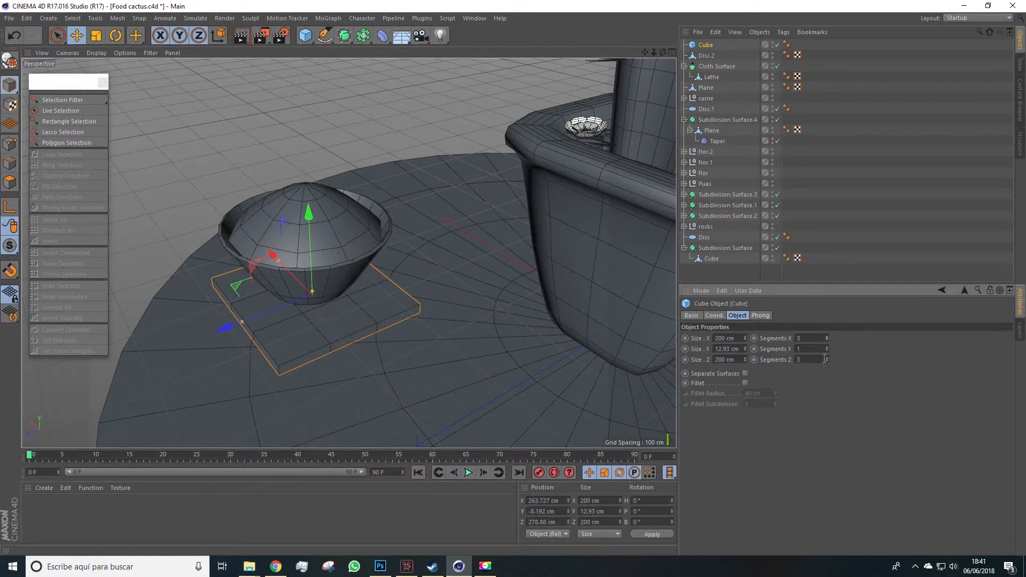
{"action": "left_click", "coordinate": [11, 62]}
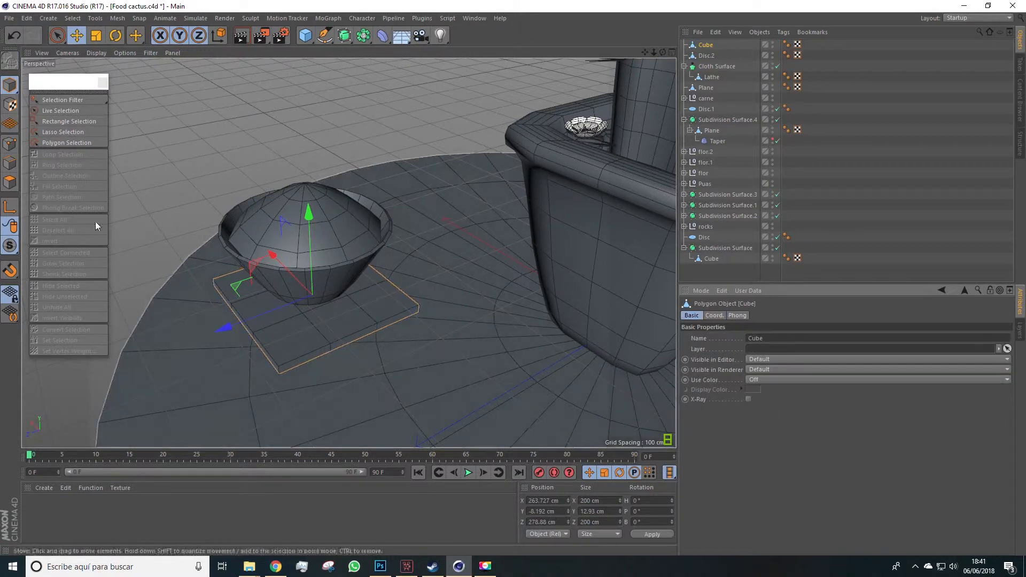
In point mode, select the slab's middle edge points on all four sides
{"action": "left_click", "coordinate": [13, 146]}
{"action": "key", "text": "space"}
{"action": "mouse_move", "coordinate": [225, 306]}
{"action": "left_mouse_down"}
{"action": "mouse_move", "coordinate": [252, 335]}
{"action": "mouse_move", "coordinate": [252, 353]}
{"action": "left_mouse_up"}
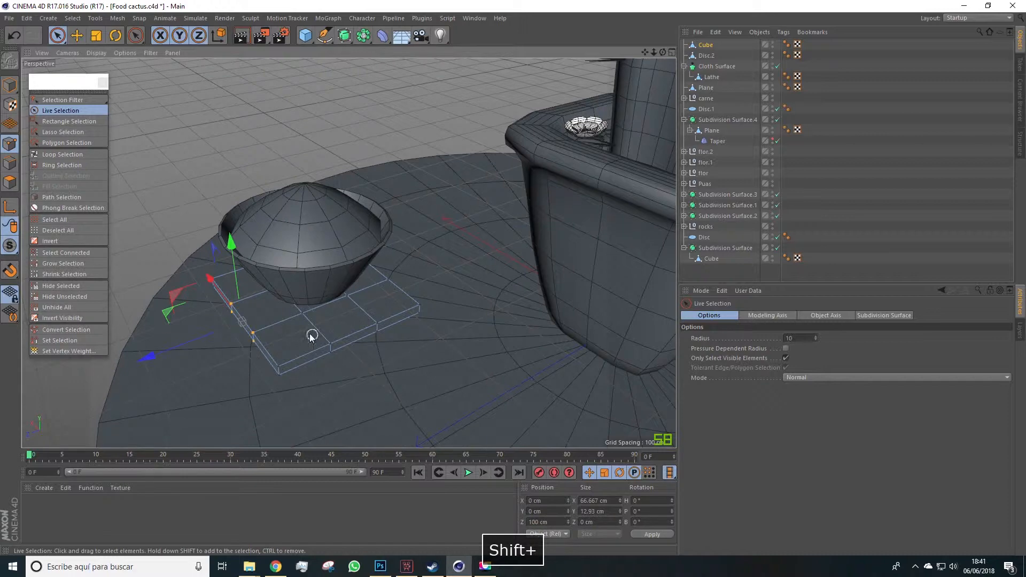
{"action": "left_click", "coordinate": [332, 345], "text": "shift"}
{"action": "left_click", "coordinate": [401, 291], "text": "shift"}
{"action": "left_click_drag", "start_coordinate": [401, 291], "coordinate": [221, 326], "text": "alt"}
{"action": "mouse_move", "coordinate": [449, 303]}
{"action": "left_mouse_down", "text": "shift"}
{"action": "mouse_move", "coordinate": [412, 287]}
{"action": "mouse_move", "coordinate": [415, 297]}
{"action": "left_mouse_up", "text": "shift"}
{"action": "left_click", "coordinate": [523, 312], "text": "shift"}
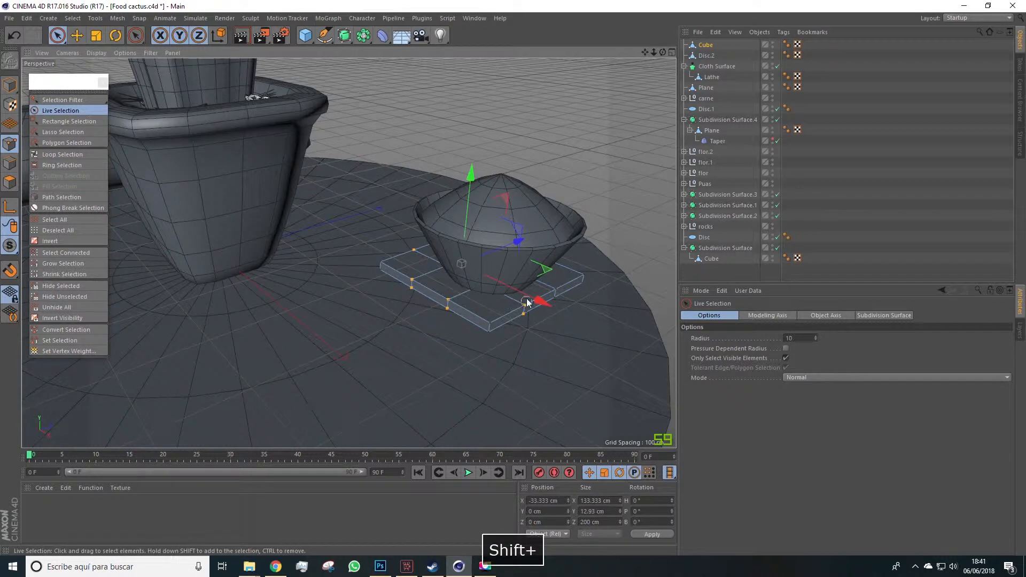
{"action": "left_click", "coordinate": [559, 294], "text": "shift"}
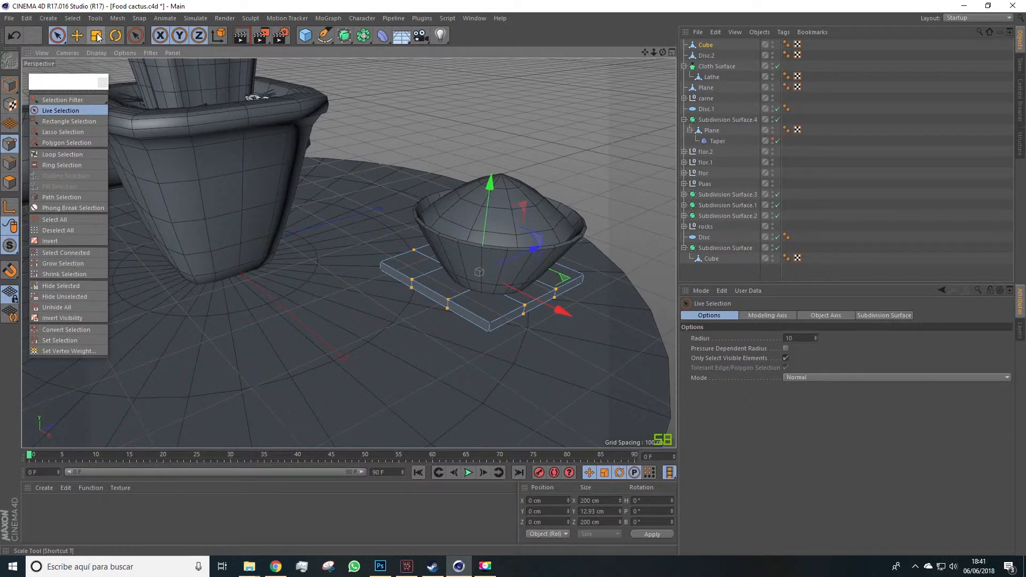
Try to scale the slab's selected side points outward uniformly to about 233 cm across
{"action": "left_click", "coordinate": [96, 35]}
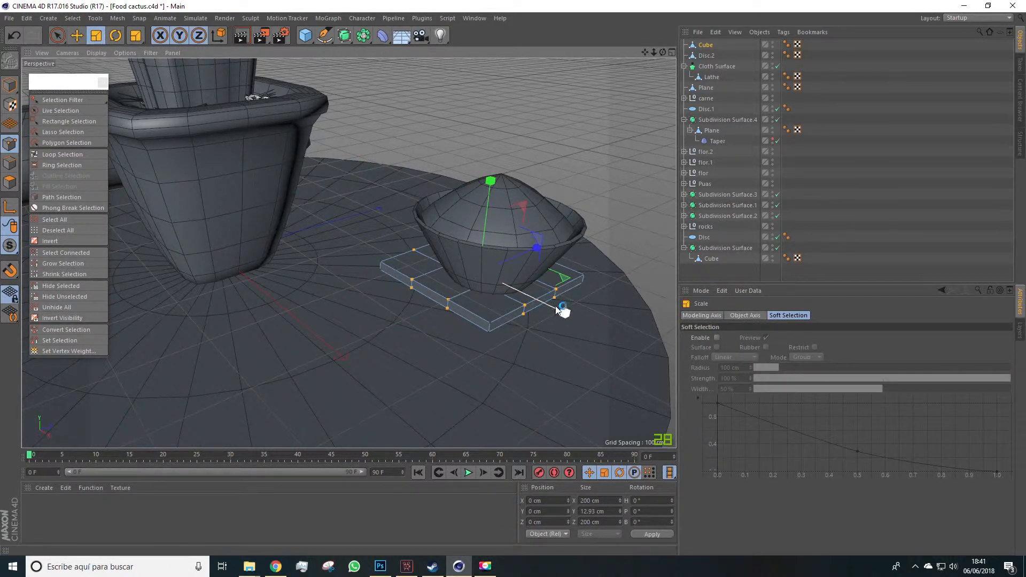
{"action": "left_click_drag", "start_coordinate": [565, 316], "coordinate": [543, 311]}
{"action": "key", "text": "ctrl+z"}
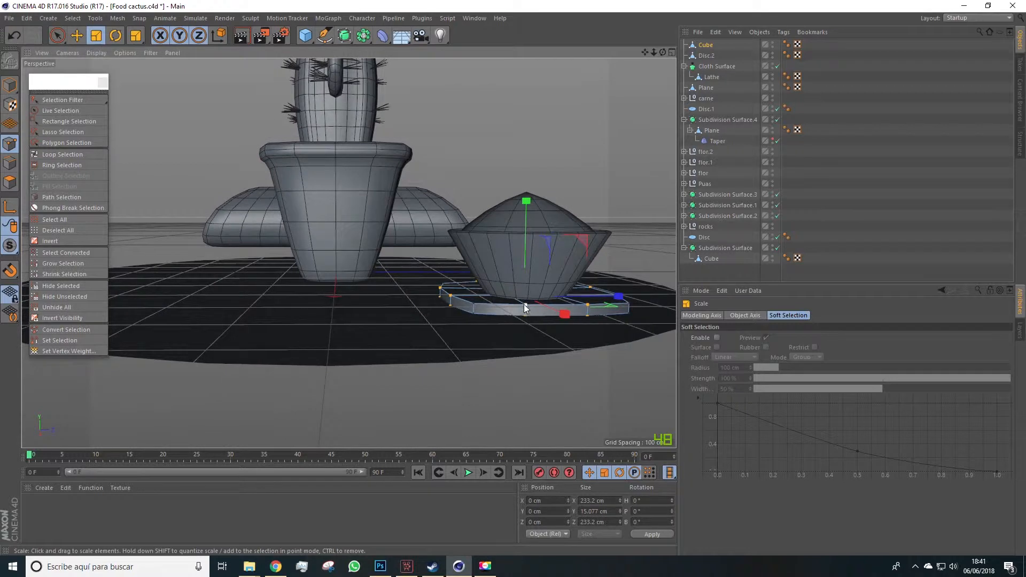
{"action": "key", "text": "ctrl+z"}
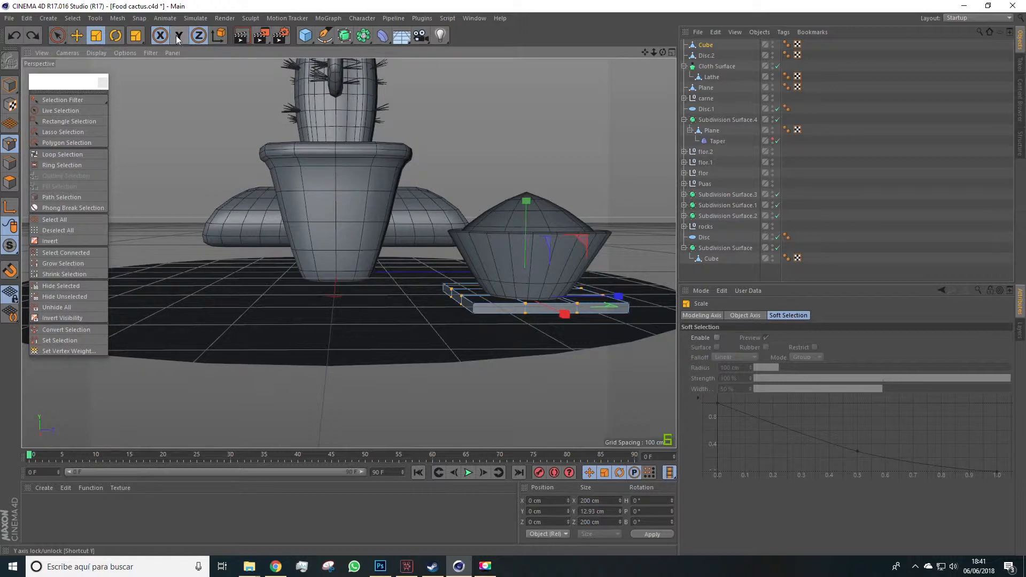
Scale the slab's selected side points outward in X and Z only, to about 263 cm across
{"action": "left_click_drag", "start_coordinate": [245, 178], "coordinate": [350, 336], "text": "alt"}
{"action": "middle_click_drag", "start_coordinate": [351, 331], "coordinate": [291, 274], "text": "alt"}
{"action": "left_click_drag", "start_coordinate": [360, 316], "coordinate": [464, 316]}
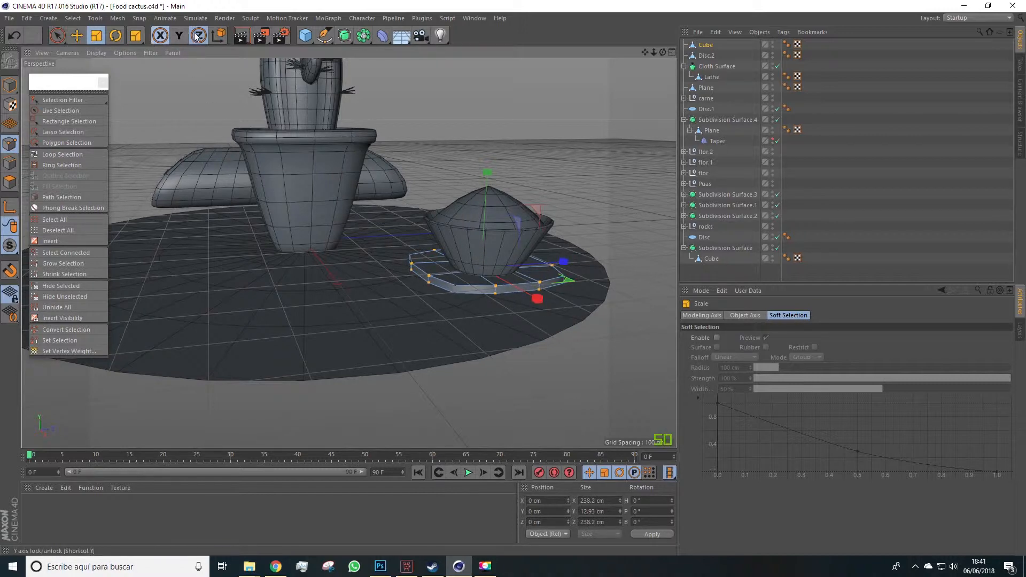
{"action": "left_click_drag", "start_coordinate": [342, 304], "coordinate": [435, 308], "text": "alt"}
{"action": "left_click_drag", "start_coordinate": [436, 308], "coordinate": [185, 235], "text": "alt"}
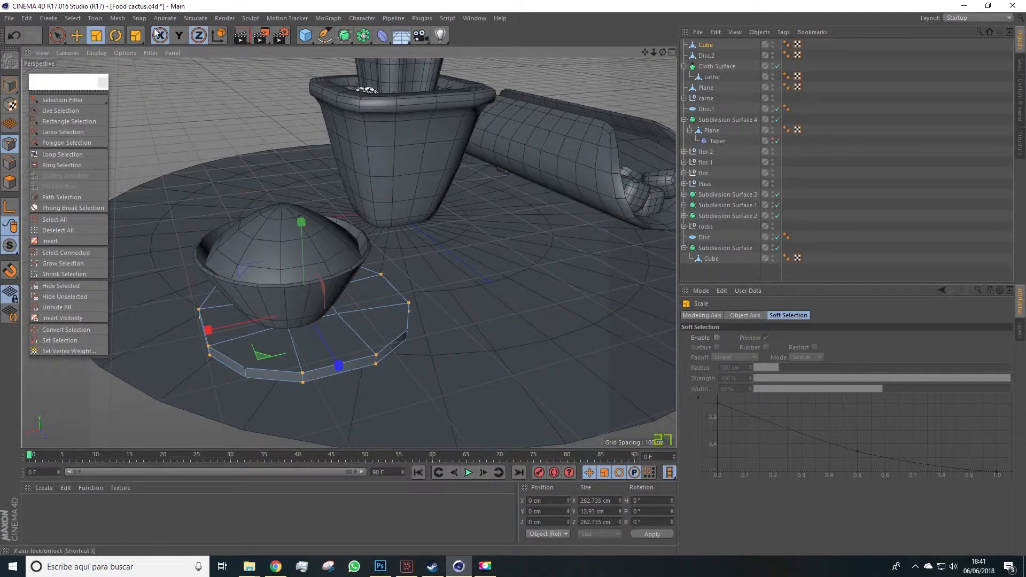
Move the whole slab along X out from under the bowl
{"action": "key", "text": "e"}
{"action": "left_click", "coordinate": [11, 92]}
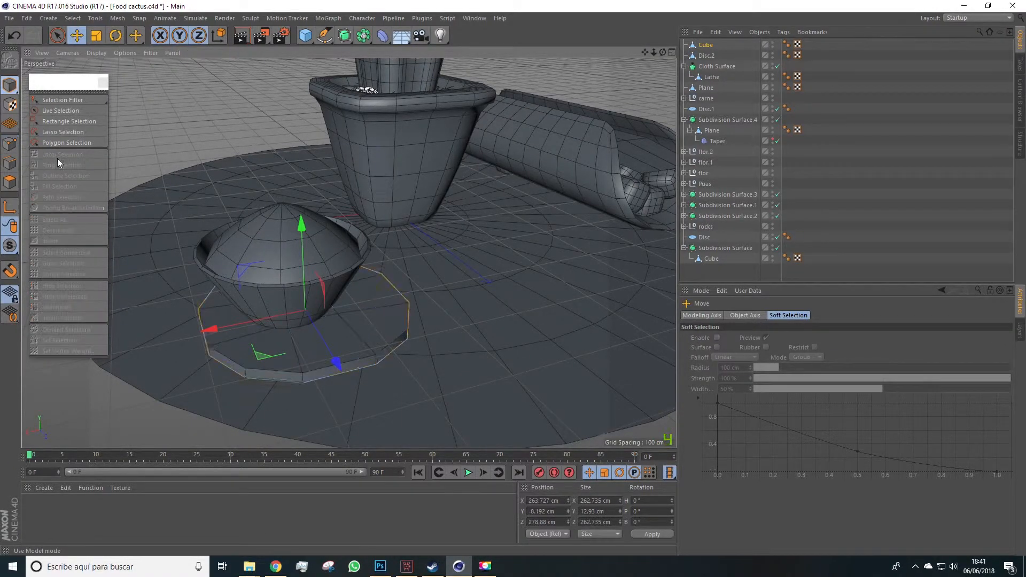
{"action": "left_click_drag", "start_coordinate": [209, 330], "coordinate": [406, 300]}
Select the slab's inner points including hidden ones, and spread them in X and Z to about 85 cm across
{"action": "left_click", "coordinate": [10, 143]}
{"action": "key", "text": "space"}
{"action": "mouse_move", "coordinate": [405, 255]}
{"action": "left_mouse_down"}
{"action": "mouse_move", "coordinate": [408, 293]}
{"action": "mouse_move", "coordinate": [443, 308]}
{"action": "mouse_move", "coordinate": [454, 259]}
{"action": "left_mouse_up"}
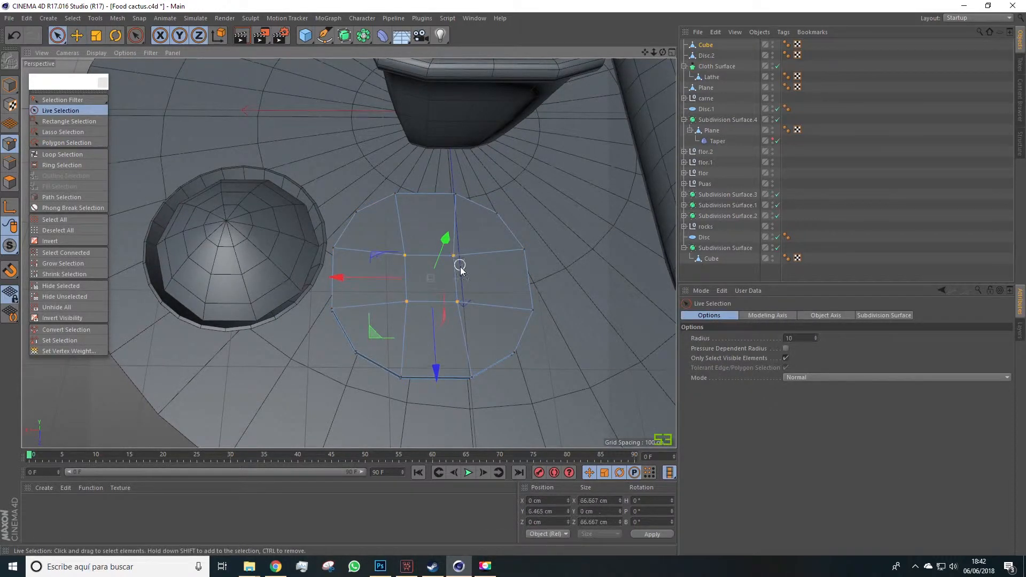
{"action": "left_click", "coordinate": [786, 359]}
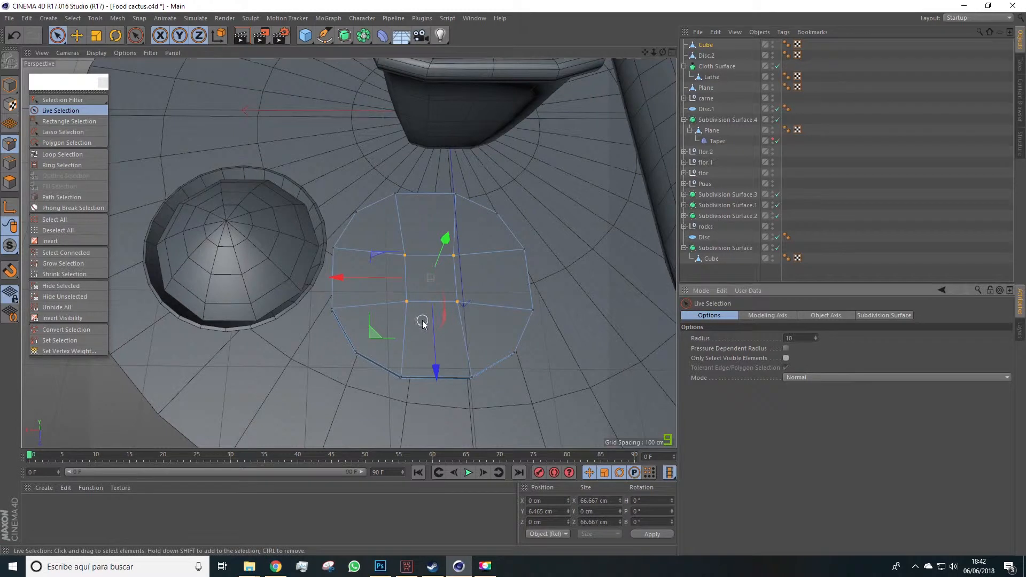
{"action": "left_click_drag", "start_coordinate": [461, 271], "coordinate": [458, 300]}
{"action": "key", "text": "t"}
{"action": "left_click_drag", "start_coordinate": [570, 320], "coordinate": [505, 243]}
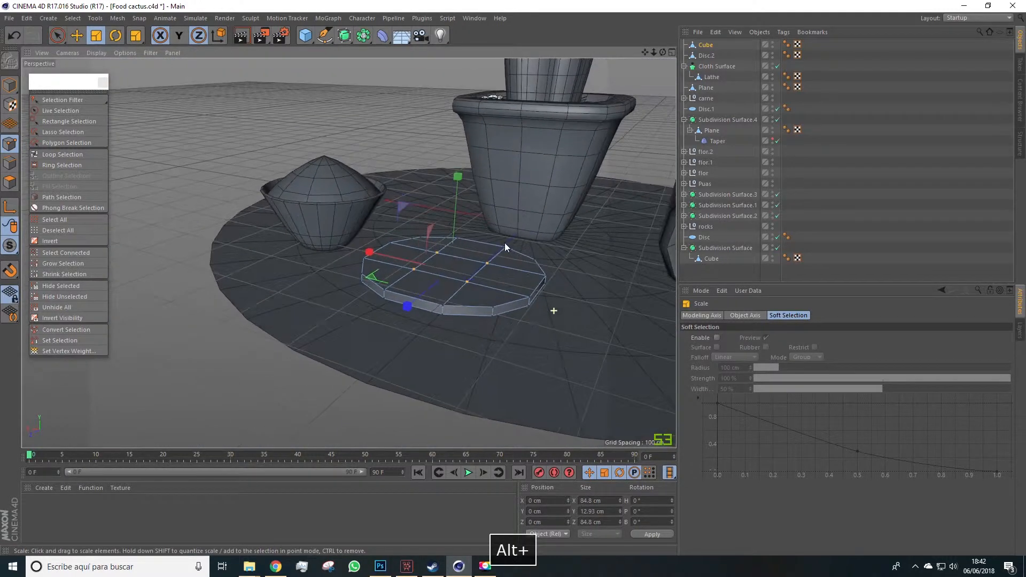
Move the whole slab back beneath the bowl, to about X 267 cm
{"action": "left_click", "coordinate": [77, 36]}
{"action": "left_click", "coordinate": [10, 85]}
{"action": "left_click_drag", "start_coordinate": [387, 255], "coordinate": [267, 226]}
Select the bowl with its filling and reposition both to about X 273 cm and Y 73 cm
{"action": "left_click", "coordinate": [345, 216]}
{"action": "left_click", "coordinate": [348, 191], "text": "shift"}
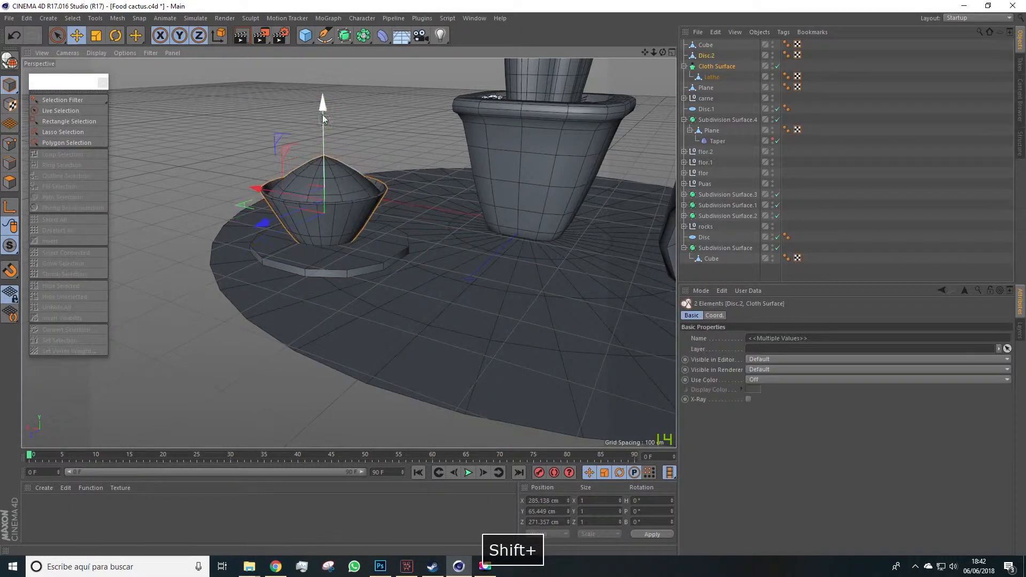
{"action": "left_click_drag", "start_coordinate": [320, 102], "coordinate": [320, 98]}
{"action": "left_click_drag", "start_coordinate": [257, 186], "coordinate": [303, 274]}
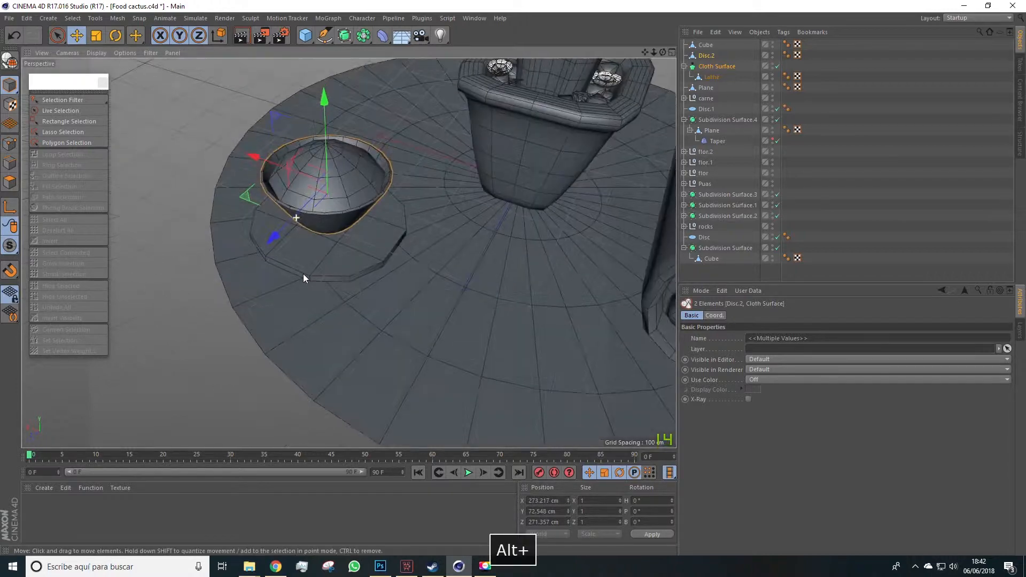
Enlarge the slab under the bowl in X and Z to about 348 cm across, keeping its height
{"action": "left_click", "coordinate": [336, 258]}
{"action": "left_click", "coordinate": [179, 35]}
{"action": "left_click", "coordinate": [97, 35]}
{"action": "left_click_drag", "start_coordinate": [147, 296], "coordinate": [408, 275]}
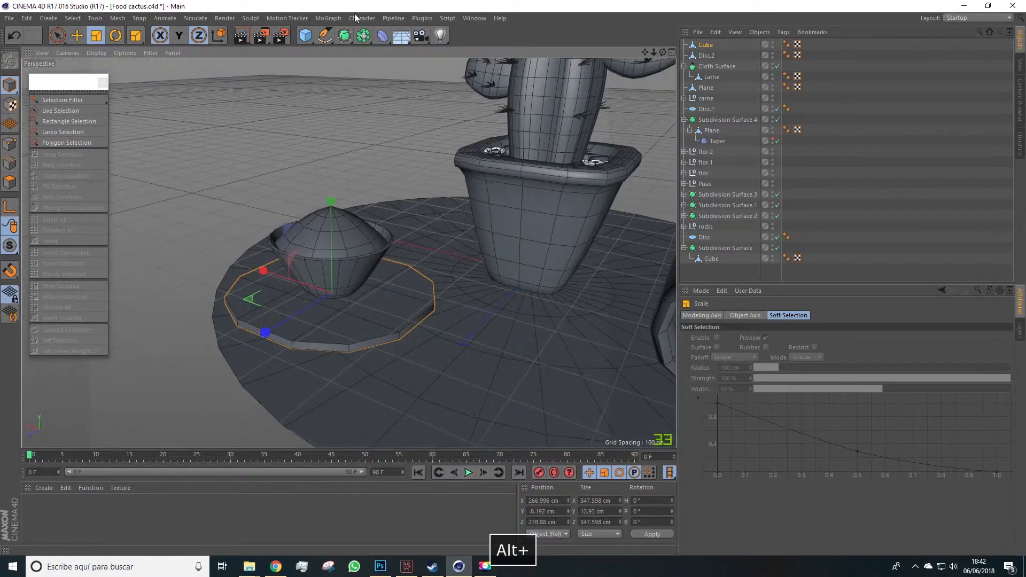
Add a Polygon primitive and place it over the slab in front of the bowl, at about X 245 cm, Z 401 cm
{"action": "left_click", "coordinate": [313, 38]}
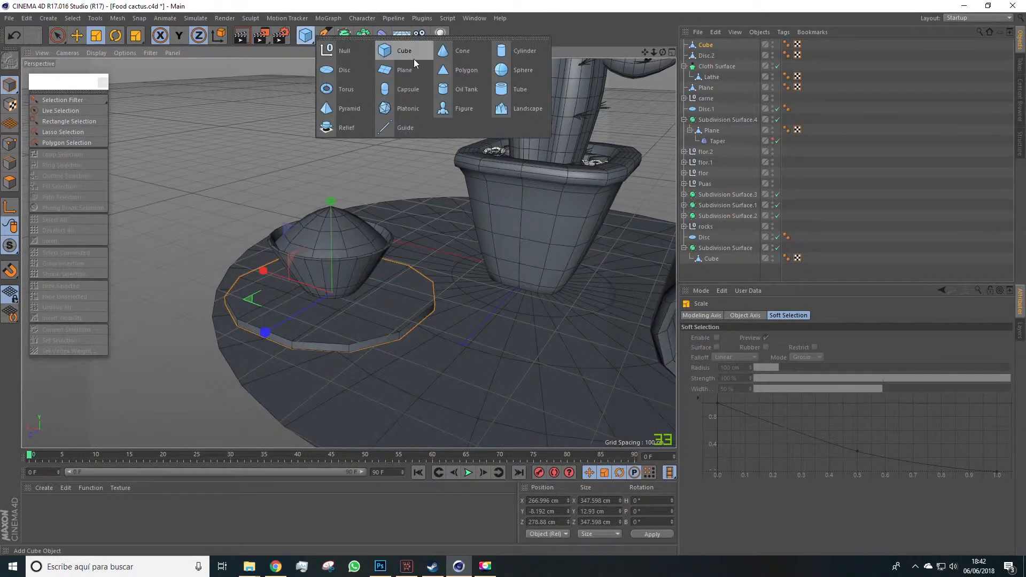
{"action": "left_click", "coordinate": [459, 71]}
{"action": "middle_click_drag", "start_coordinate": [447, 203], "coordinate": [357, 202], "text": "alt"}
{"action": "scroll", "coordinate": [369, 219], "scroll_direction": "down", "scroll_amount": 1}
{"action": "key", "text": "e"}
{"action": "left_click_drag", "start_coordinate": [383, 250], "coordinate": [287, 237]}
{"action": "left_click_drag", "start_coordinate": [289, 273], "coordinate": [199, 338]}
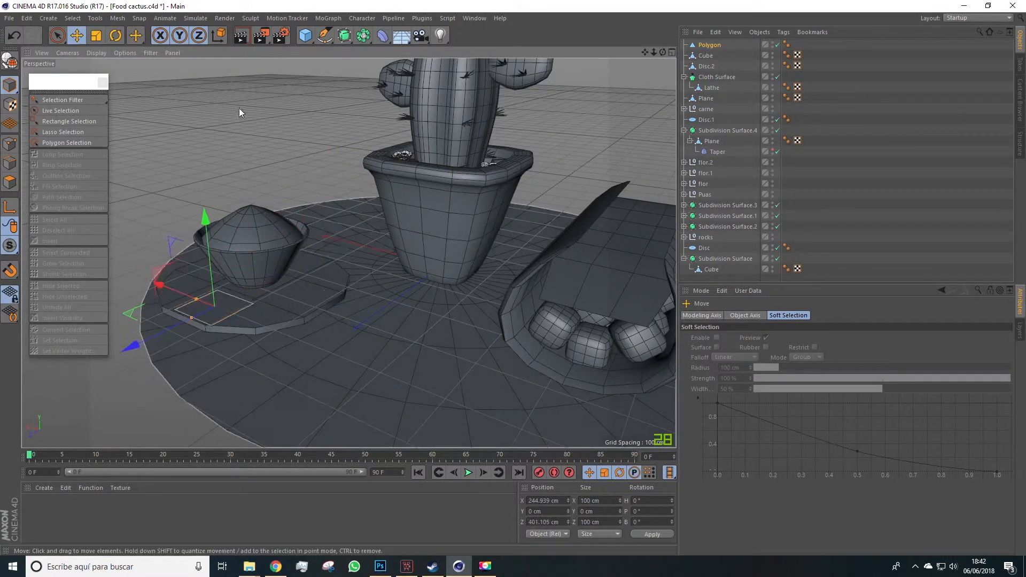
Make the new polygon in front of the bowl editable
{"action": "middle_click_drag", "start_coordinate": [259, 269], "coordinate": [475, 271], "text": "alt"}
{"action": "scroll", "coordinate": [464, 293], "scroll_direction": "up", "scroll_amount": 4}
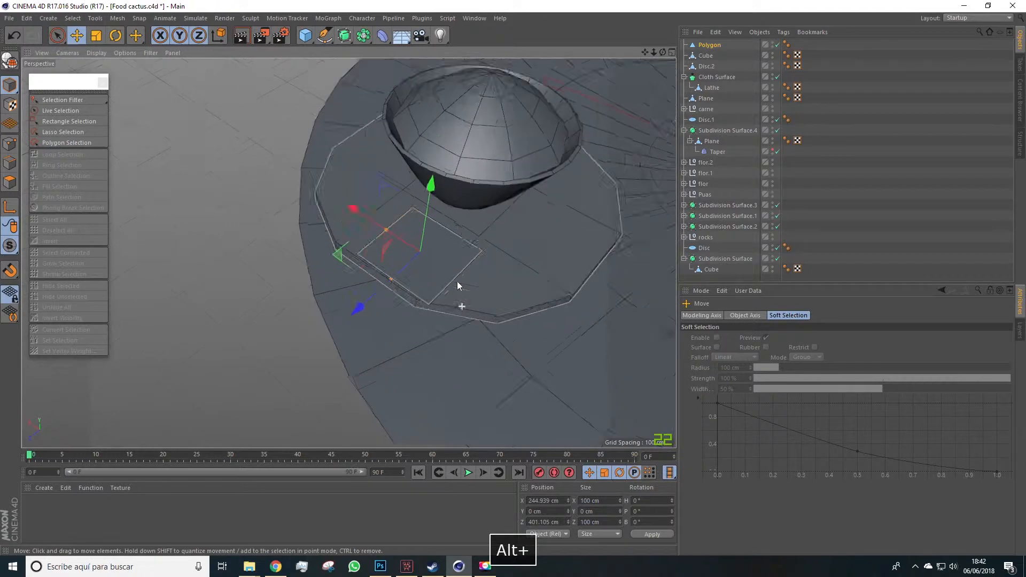
{"action": "left_click_drag", "start_coordinate": [307, 37], "coordinate": [412, 1]}
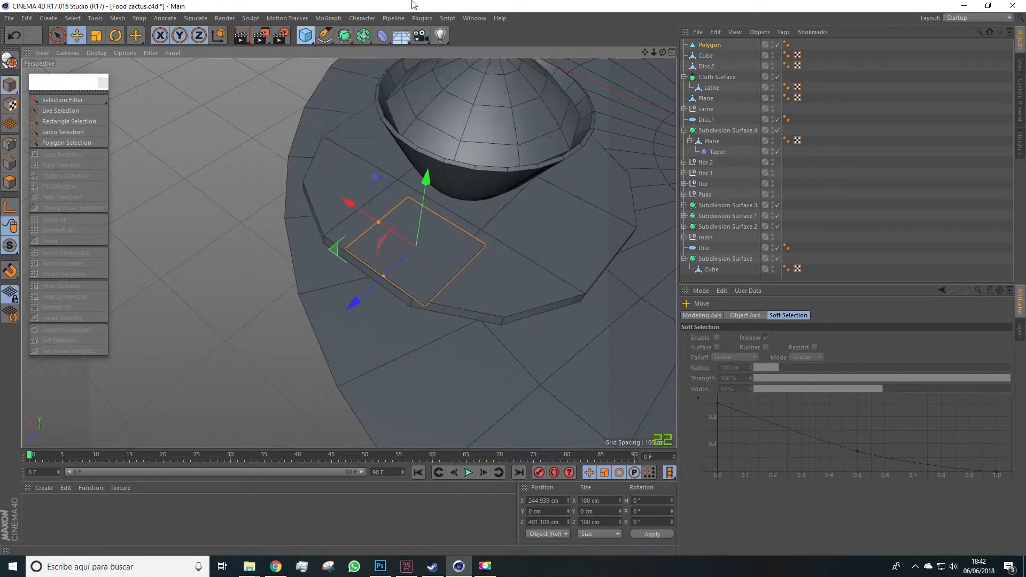
{"action": "left_click", "coordinate": [713, 45]}
{"action": "left_click_drag", "start_coordinate": [306, 37], "coordinate": [453, 75]}
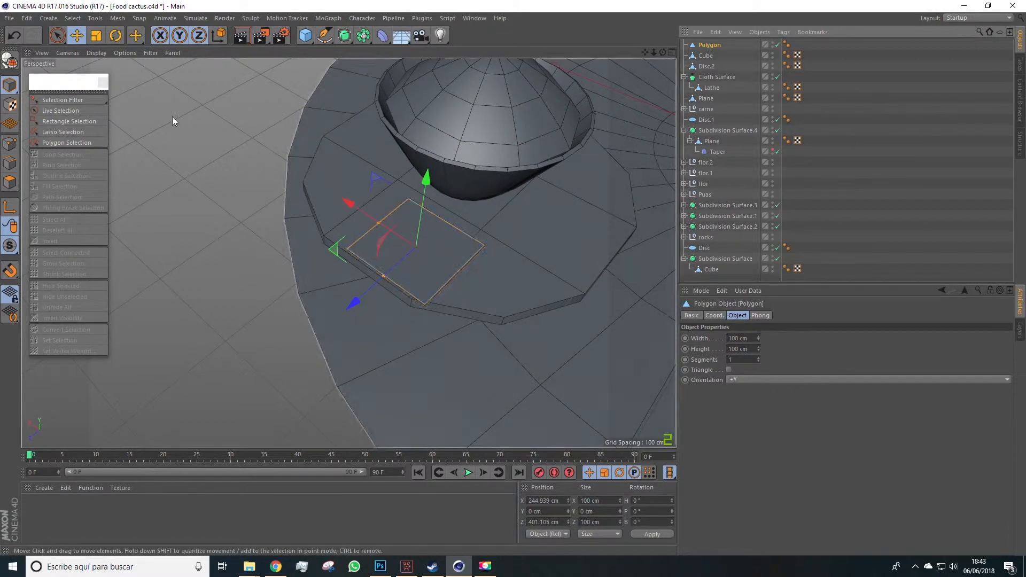
{"action": "left_click", "coordinate": [10, 60]}
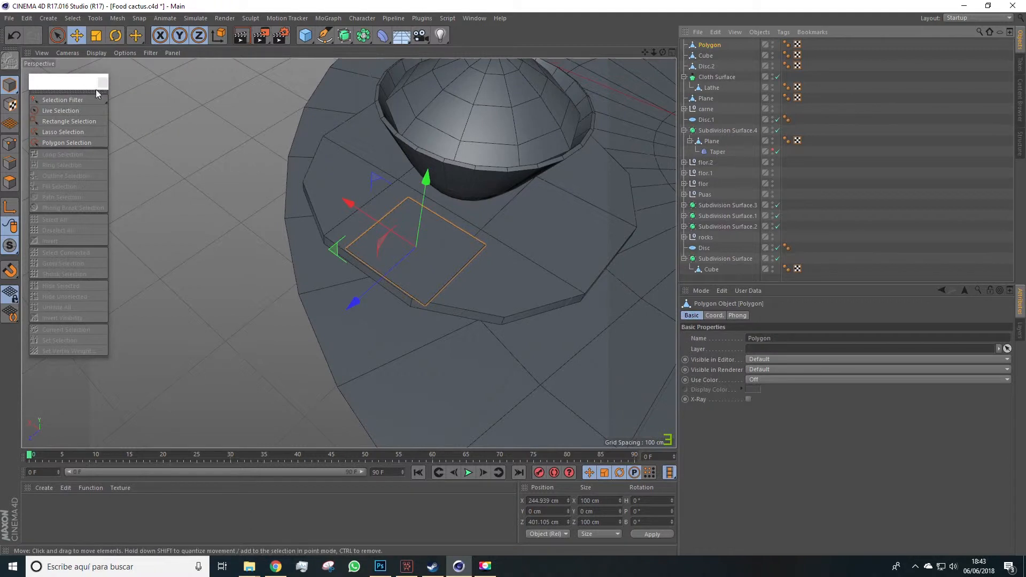
Select the two points on one side of the polygon and scale them together along Z to about 2.7 cm apart
{"action": "scroll", "coordinate": [327, 206], "scroll_direction": "up", "scroll_amount": 1}
{"action": "left_click", "coordinate": [9, 143]}
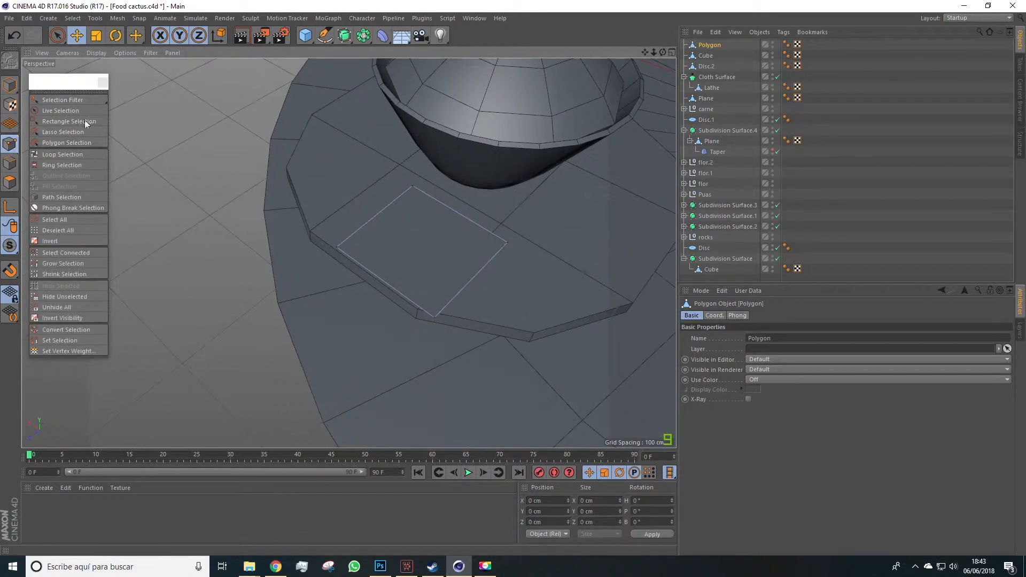
{"action": "left_click", "coordinate": [58, 36]}
{"action": "left_click_drag", "start_coordinate": [332, 247], "coordinate": [417, 181]}
{"action": "key", "text": "t"}
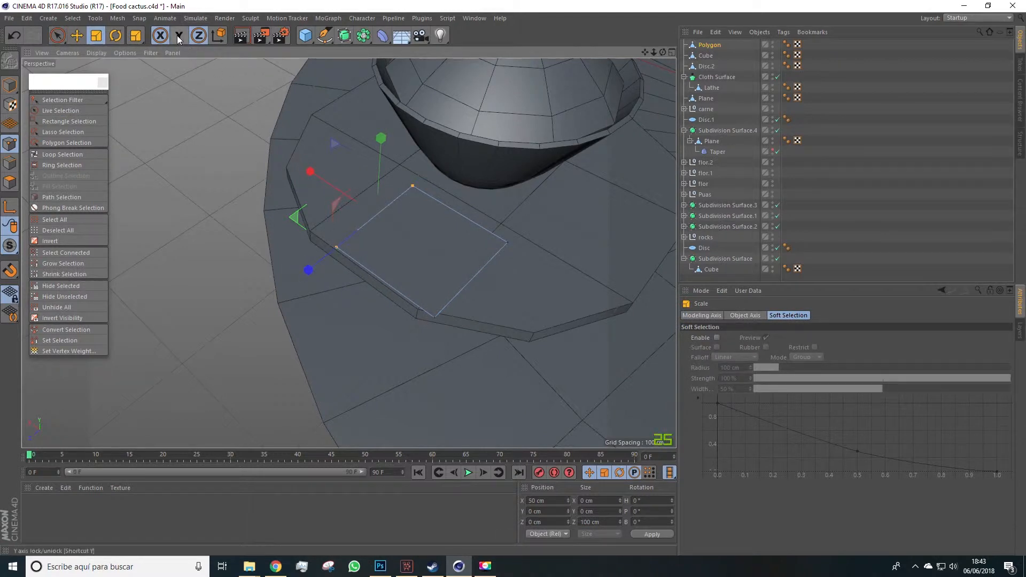
{"action": "left_click_drag", "start_coordinate": [309, 269], "coordinate": [388, 232]}
Weld the two nearly touching points at their midpoint to turn the polygon into a triangle
{"action": "scroll", "coordinate": [383, 210], "scroll_direction": "up", "scroll_amount": 10}
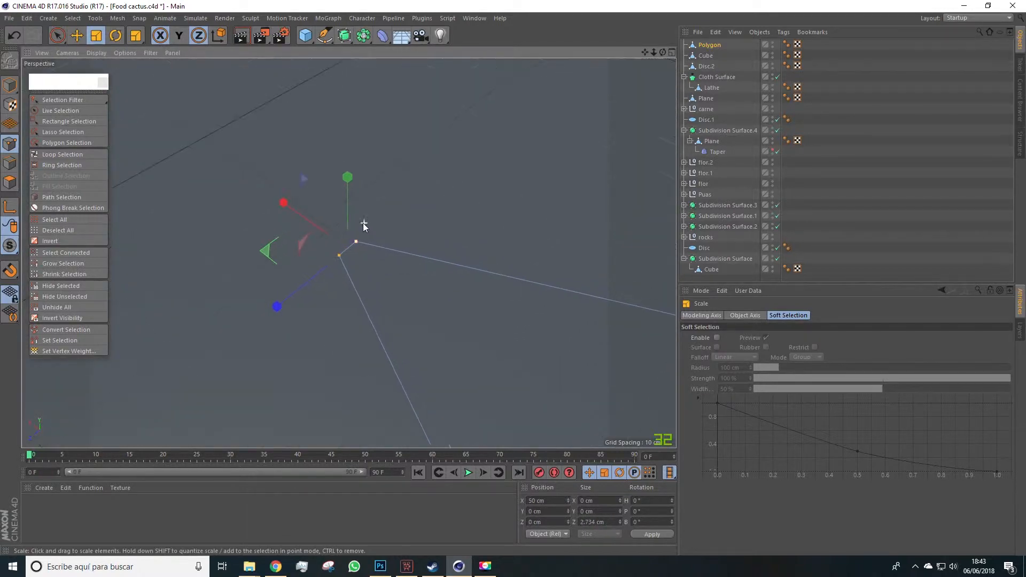
{"action": "left_click", "coordinate": [57, 36]}
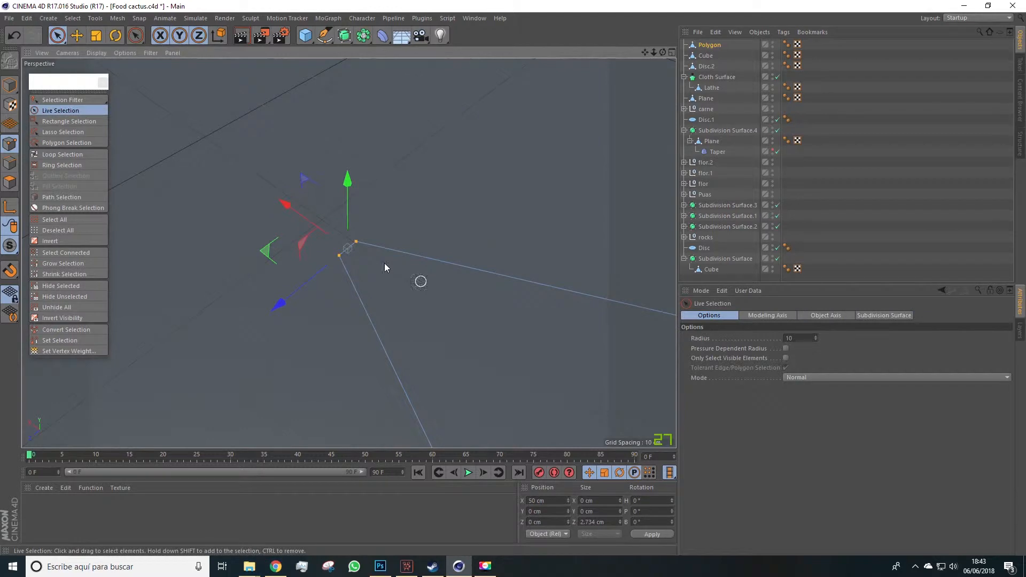
{"action": "right_click", "coordinate": [356, 242]}
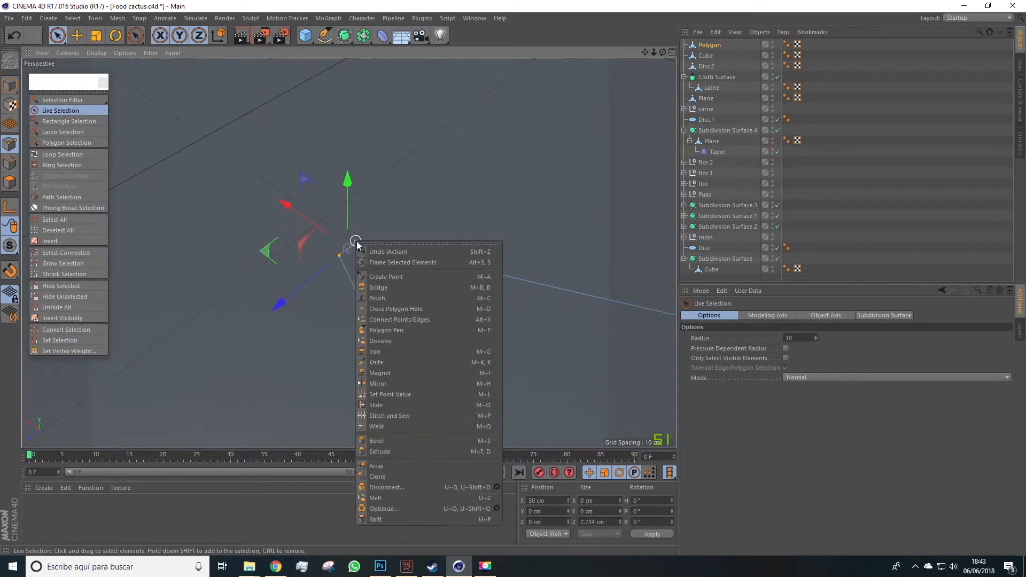
{"action": "left_click", "coordinate": [378, 428]}
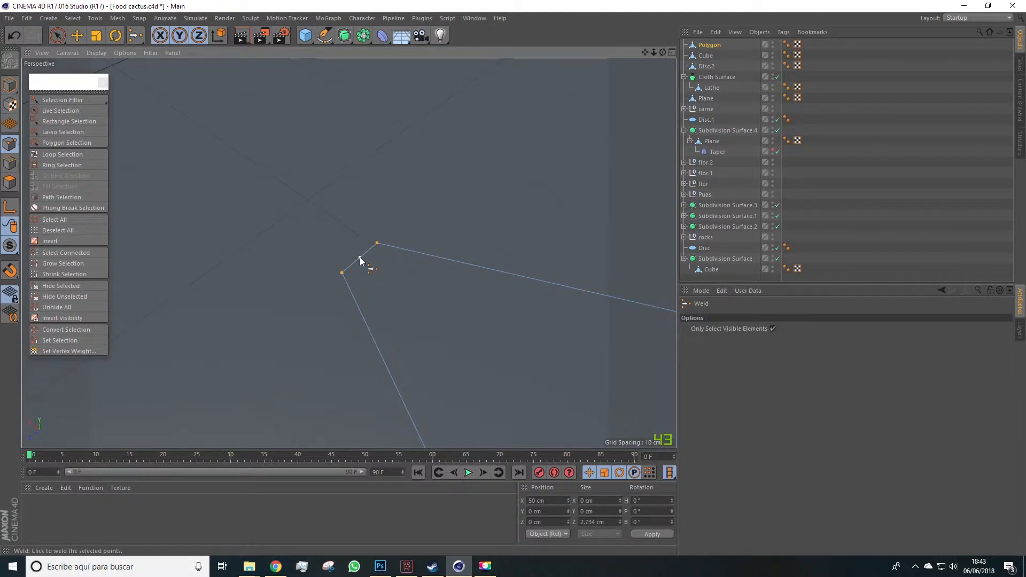
{"action": "left_click", "coordinate": [360, 258]}
{"action": "scroll", "coordinate": [405, 314], "scroll_direction": "down", "scroll_amount": 5}
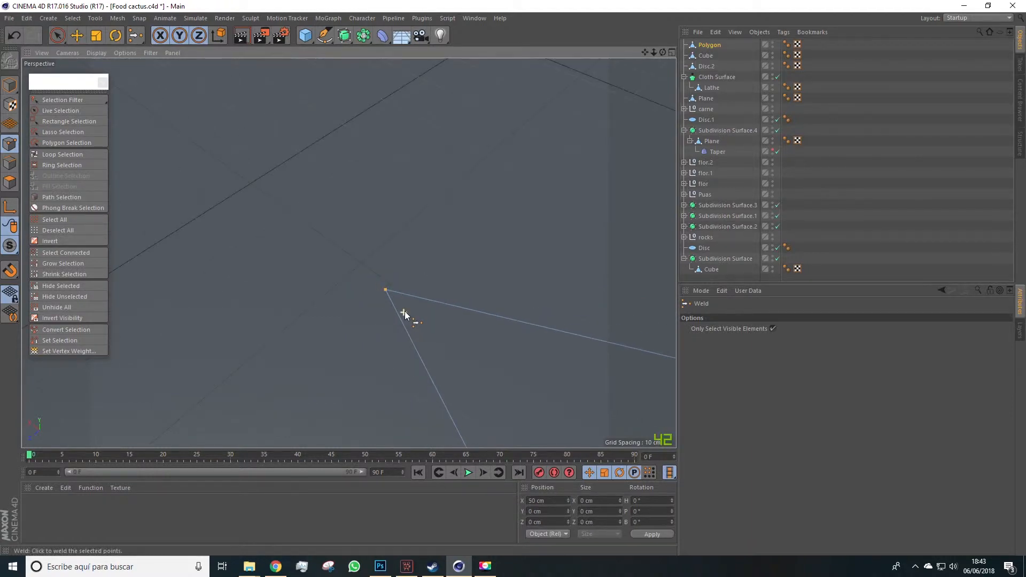
Deselect the welded point and raise the whole triangle to about Y 68 cm
{"action": "middle_click_drag", "start_coordinate": [450, 352], "coordinate": [367, 210], "text": "alt"}
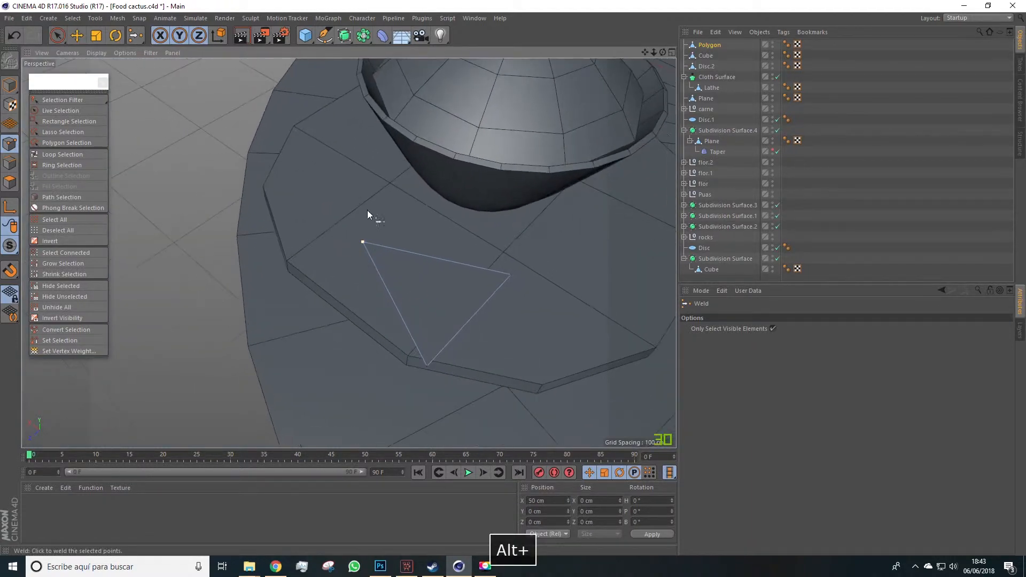
{"action": "left_click", "coordinate": [77, 35]}
{"action": "left_click", "coordinate": [456, 319]}
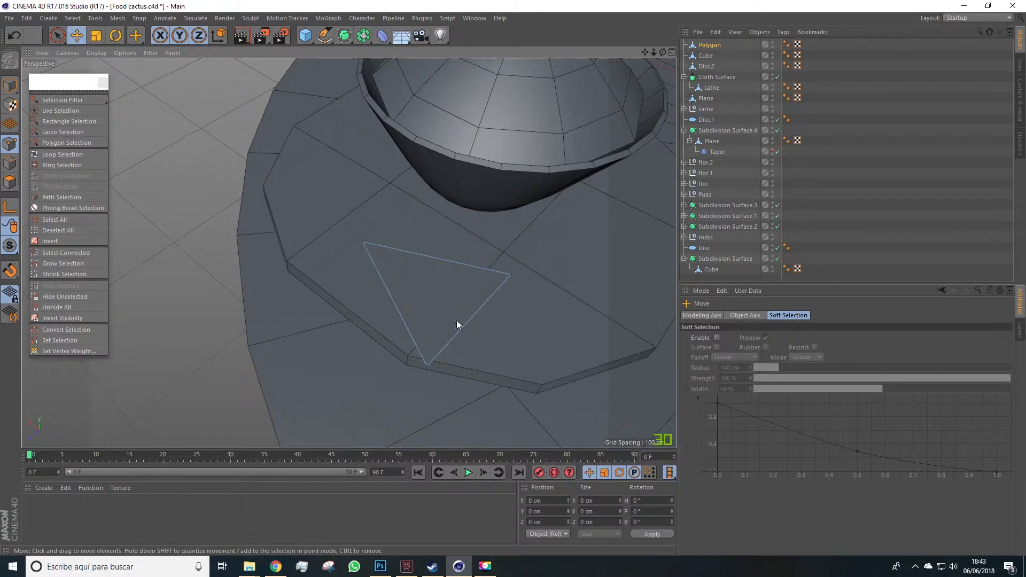
{"action": "left_click", "coordinate": [706, 45]}
{"action": "left_click", "coordinate": [9, 85]}
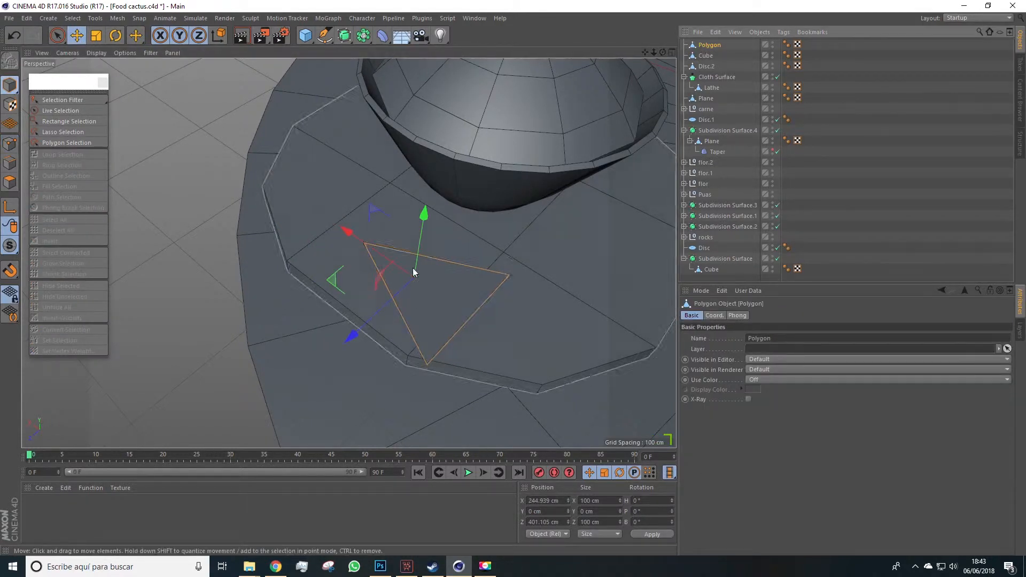
{"action": "left_click_drag", "start_coordinate": [424, 217], "coordinate": [449, 160]}
{"action": "left_click_drag", "start_coordinate": [396, 262], "coordinate": [342, 257], "text": "alt"}
{"action": "scroll", "coordinate": [372, 297], "scroll_direction": "up", "scroll_amount": 3}
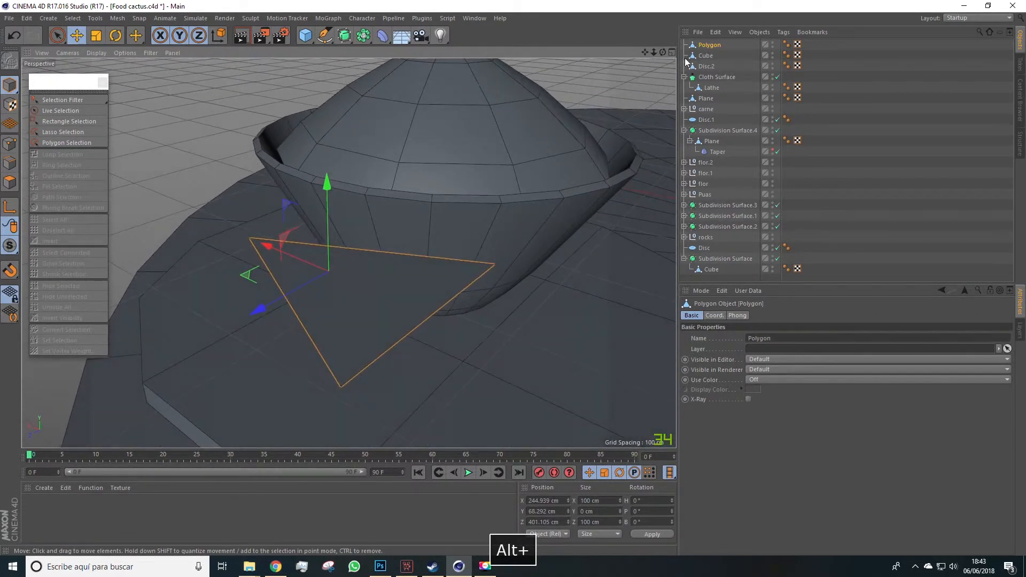
Add a Cloth Surface object and make the triangle its child
{"action": "left_click", "coordinate": [119, 18]}
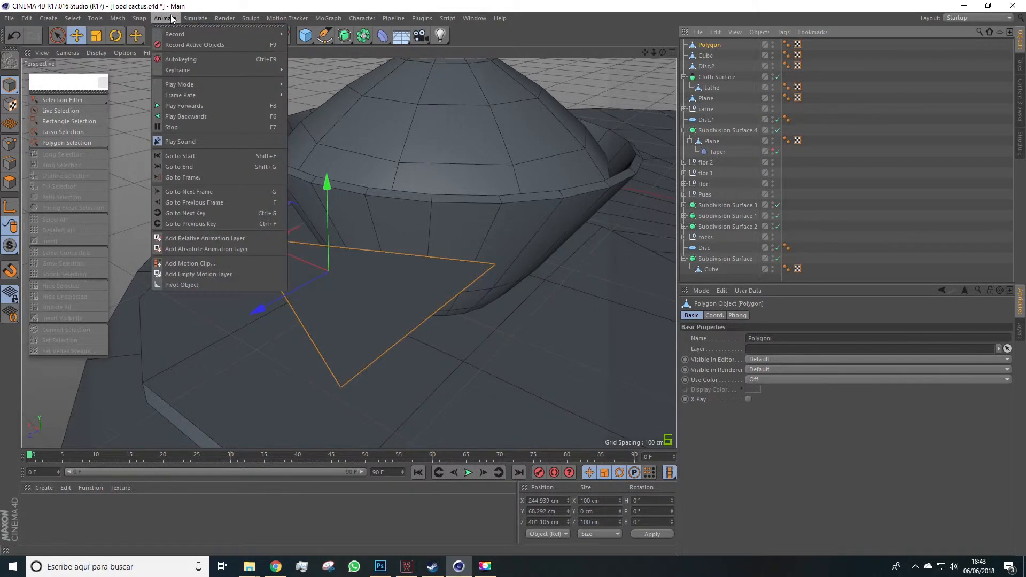
{"action": "mouse_move", "coordinate": [217, 34]}
{"action": "left_click", "coordinate": [272, 37]}
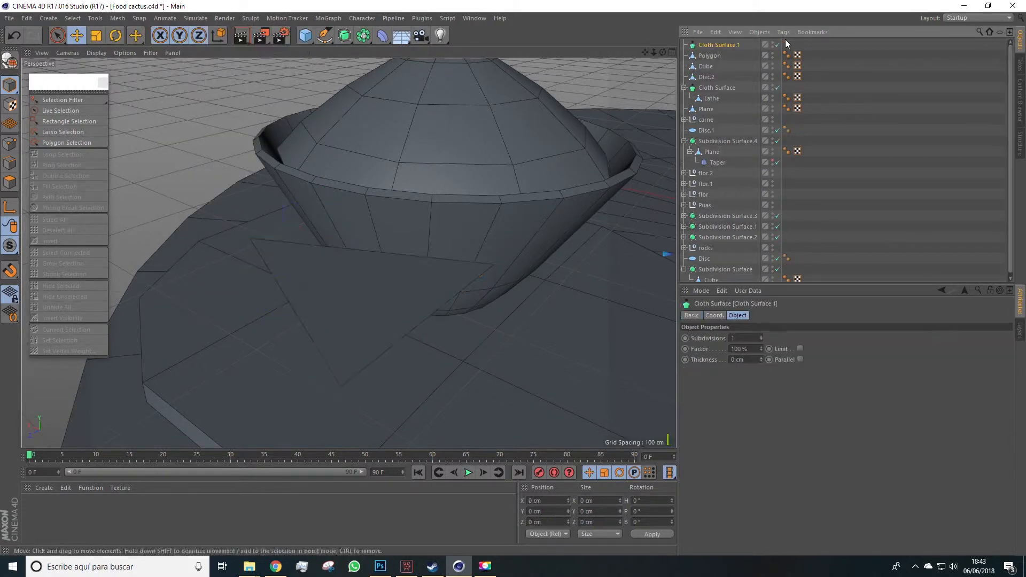
{"action": "left_click_drag", "start_coordinate": [707, 55], "coordinate": [717, 48]}
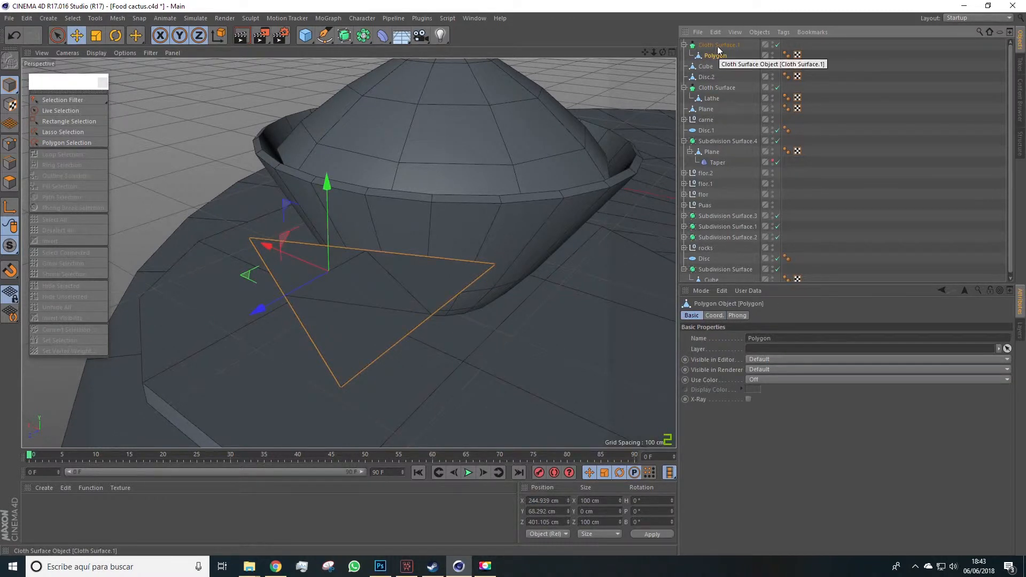
Set the triangle's Cloth Surface to 0 subdivisions and a thickness of 1 cm
{"action": "left_click", "coordinate": [717, 46]}
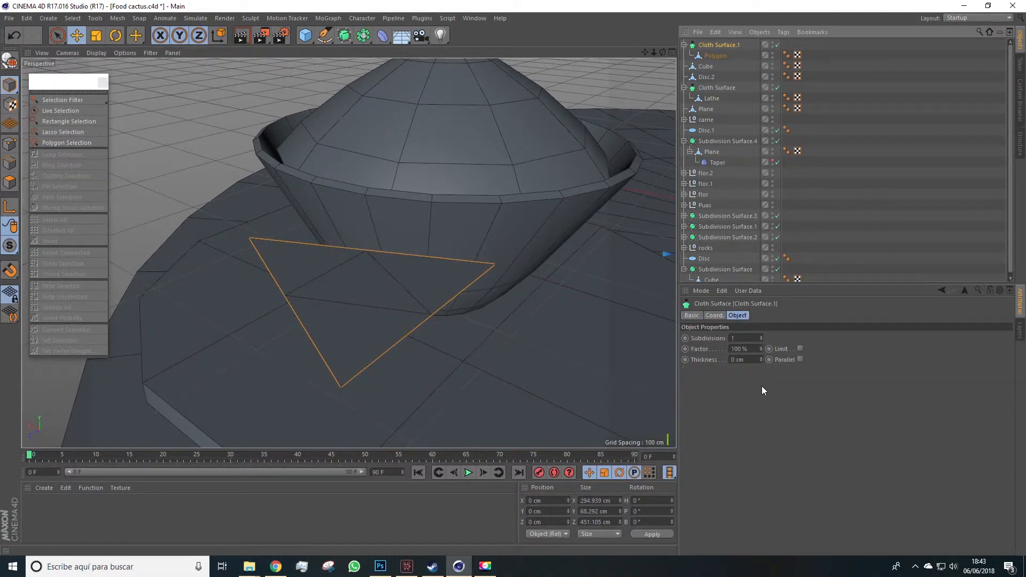
{"action": "left_click", "coordinate": [761, 358]}
{"action": "left_click", "coordinate": [761, 340]}
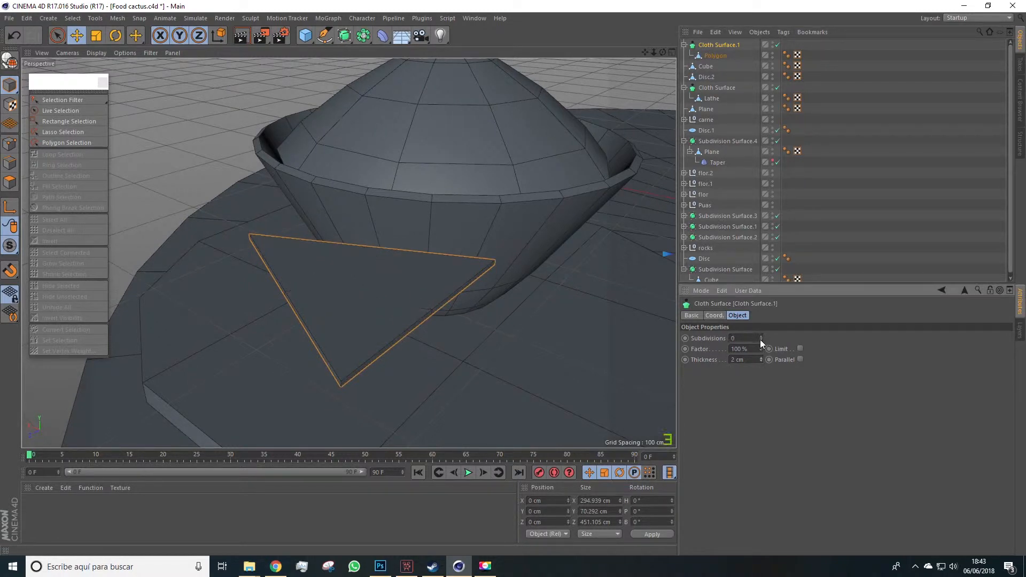
{"action": "double_click", "coordinate": [733, 338]}
{"action": "left_click", "coordinate": [761, 361]}
{"action": "left_click_drag", "start_coordinate": [409, 325], "coordinate": [374, 374], "text": "alt"}
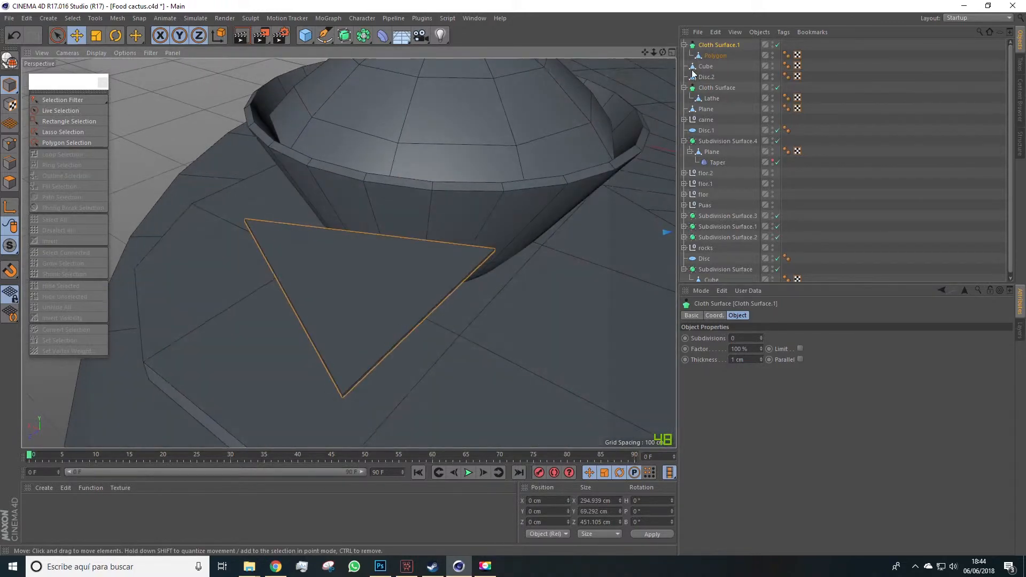
Convert the triangle's Cloth Surface with Current State to Object, delete the original, and expand the converted group
{"action": "right_click", "coordinate": [714, 47]}
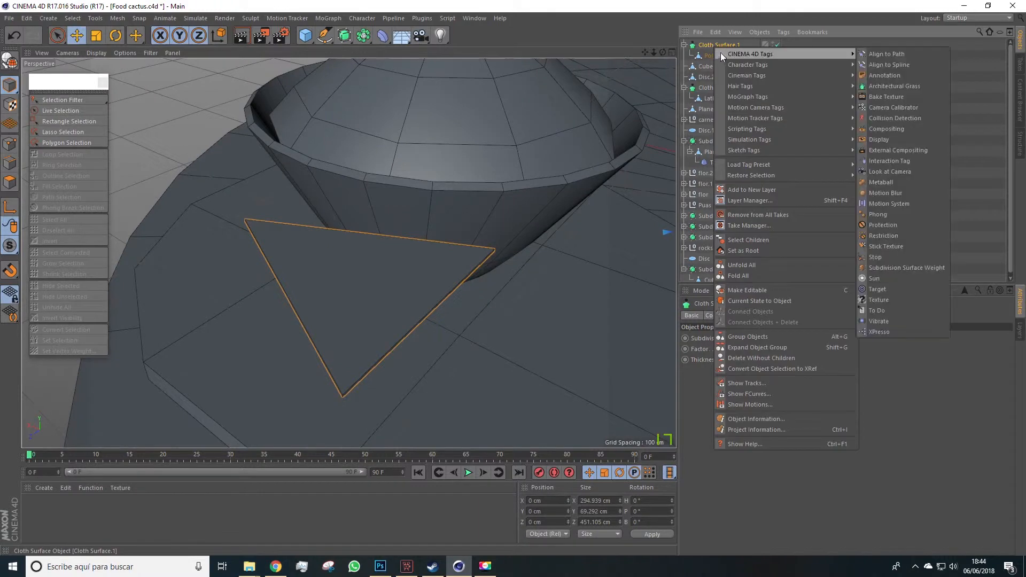
{"action": "left_click", "coordinate": [752, 301]}
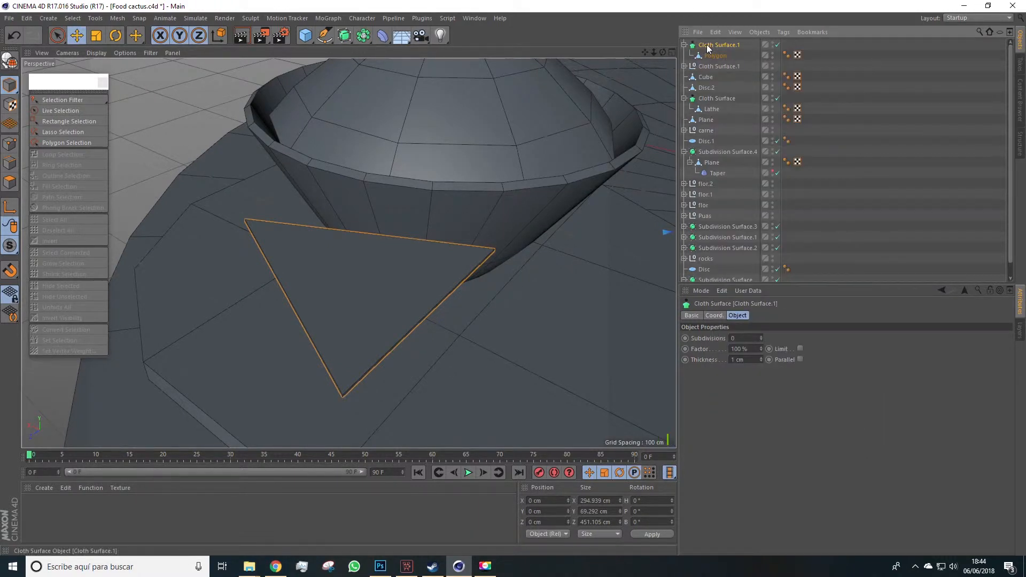
{"action": "key", "text": "Delete"}
{"action": "left_click", "coordinate": [684, 45]}
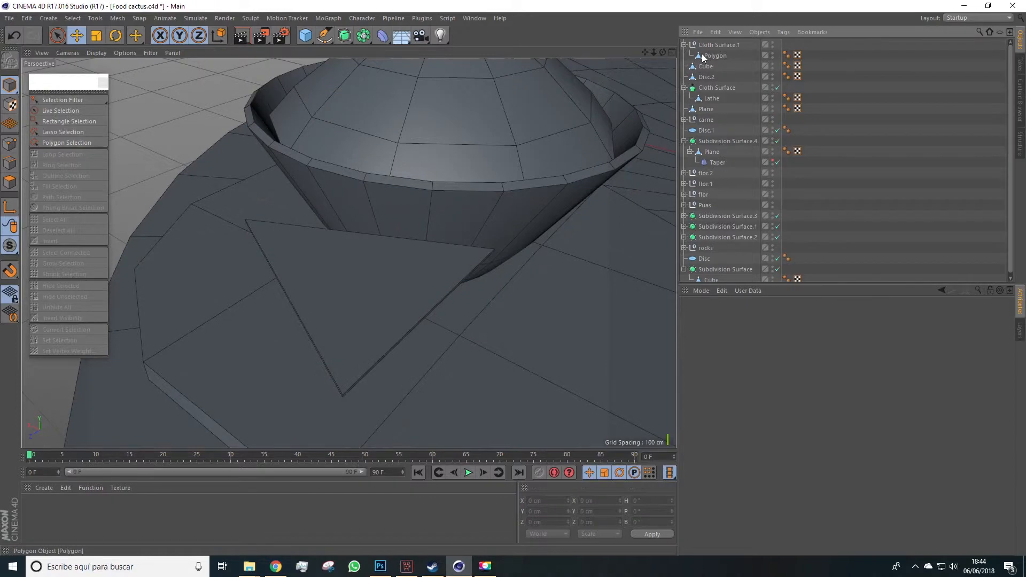
Select the thin triangle and move it above the filled bowl to about Y 161 cm, Z 251 cm
{"action": "left_click", "coordinate": [707, 56]}
{"action": "scroll", "coordinate": [391, 259], "scroll_direction": "down", "scroll_amount": 4}
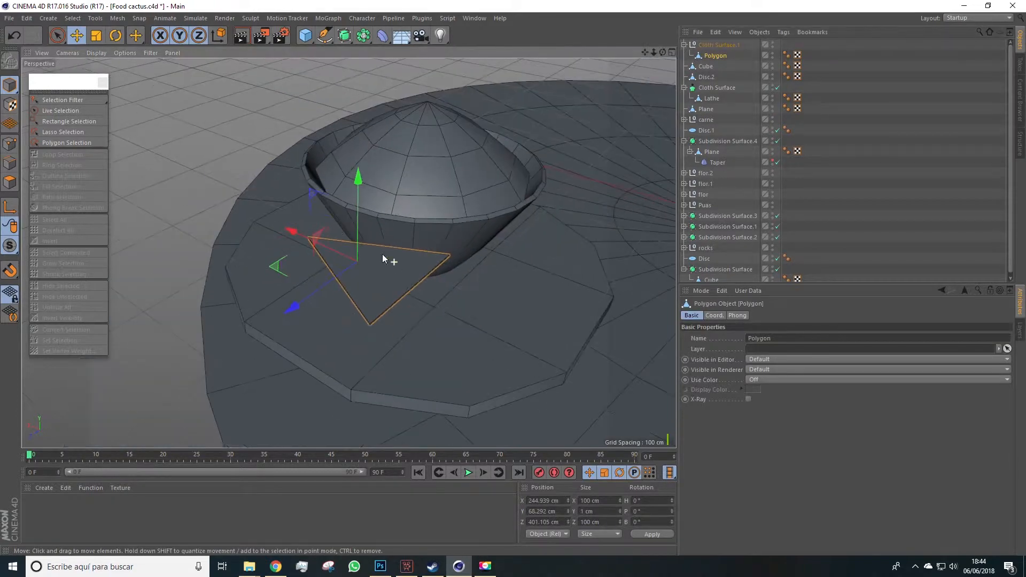
{"action": "left_click", "coordinate": [78, 36]}
{"action": "left_click_drag", "start_coordinate": [355, 181], "coordinate": [356, 65]}
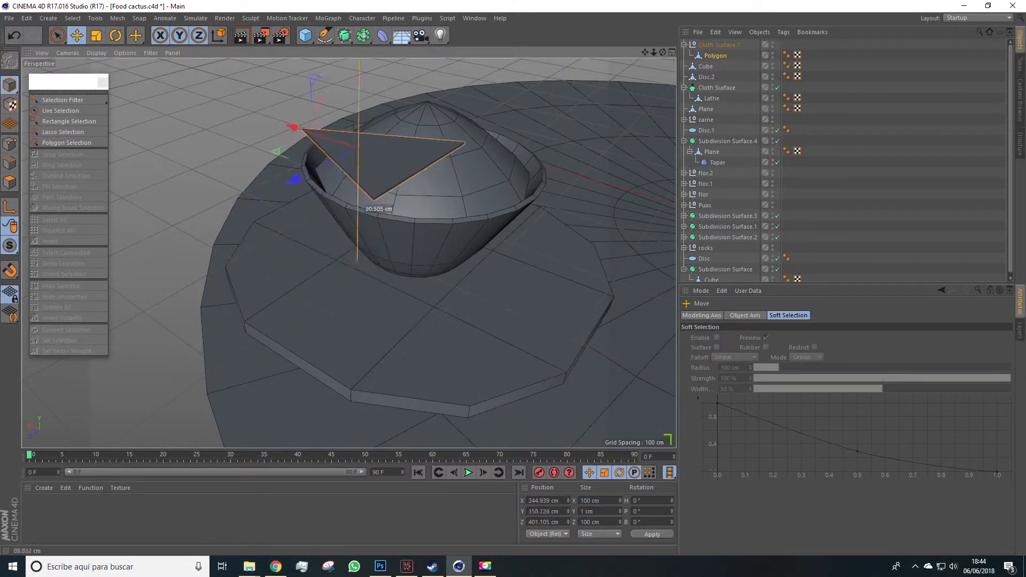
{"action": "left_click_drag", "start_coordinate": [449, 252], "coordinate": [394, 190], "text": "alt"}
{"action": "left_click_drag", "start_coordinate": [194, 300], "coordinate": [409, 244]}
{"action": "left_click_drag", "start_coordinate": [415, 247], "coordinate": [481, 147], "text": "alt"}
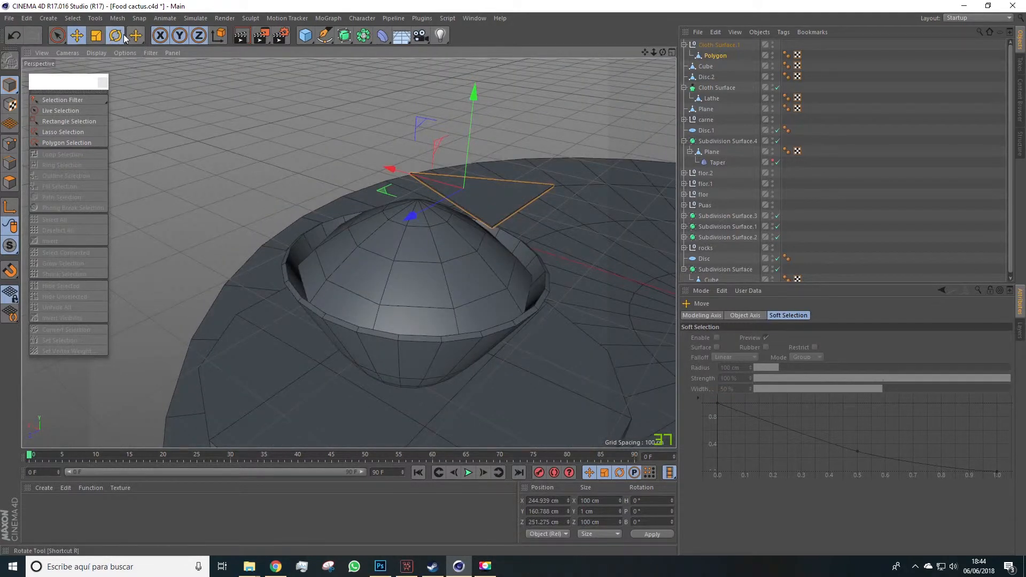
Rotate the triangle upright with a bank of -90° and shift it to about Z 281 cm over the bowl
{"action": "key", "text": "r"}
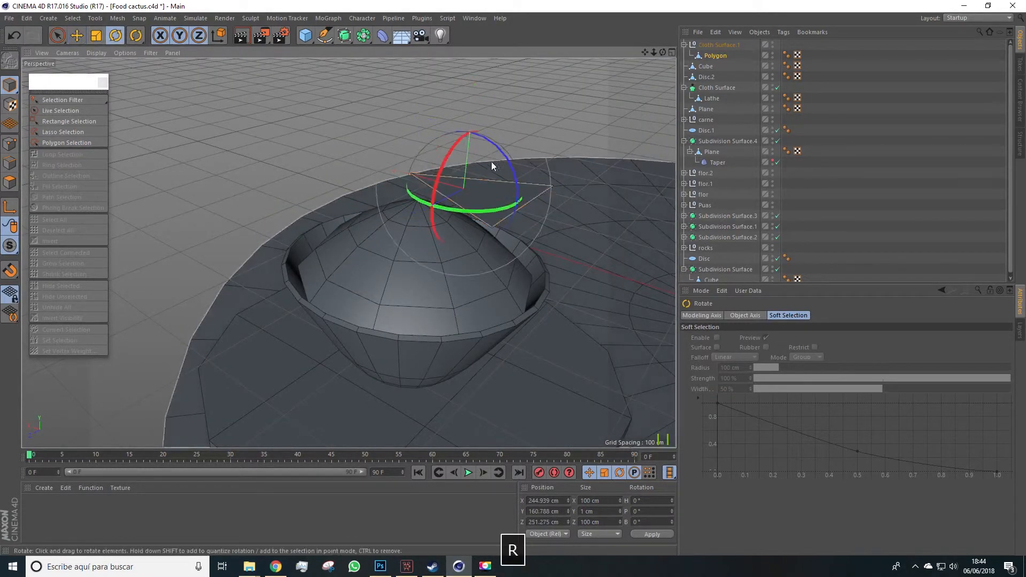
{"action": "left_click_drag", "start_coordinate": [505, 153], "coordinate": [529, 264]}
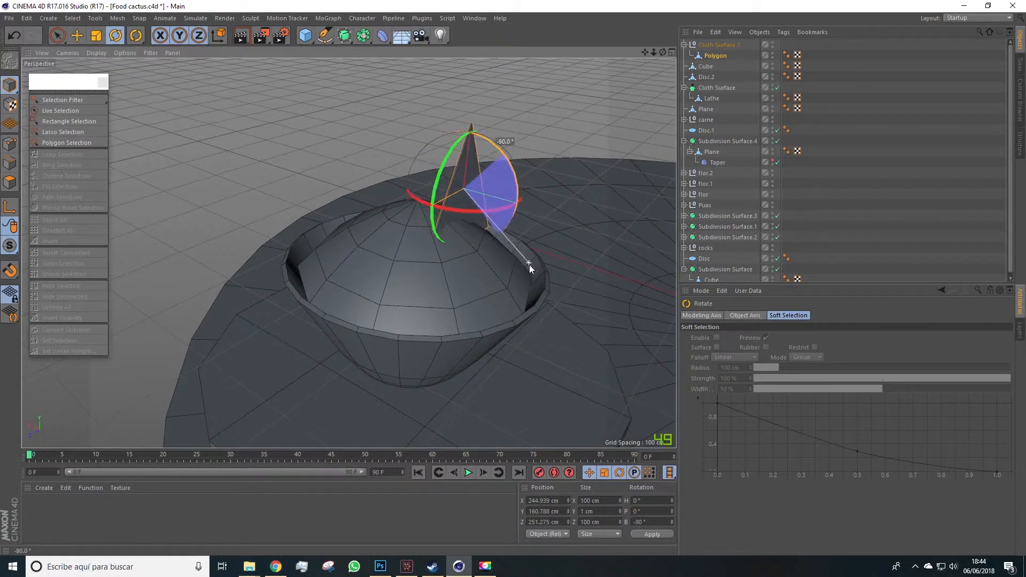
{"action": "key", "text": "e"}
{"action": "left_click_drag", "start_coordinate": [417, 209], "coordinate": [500, 217]}
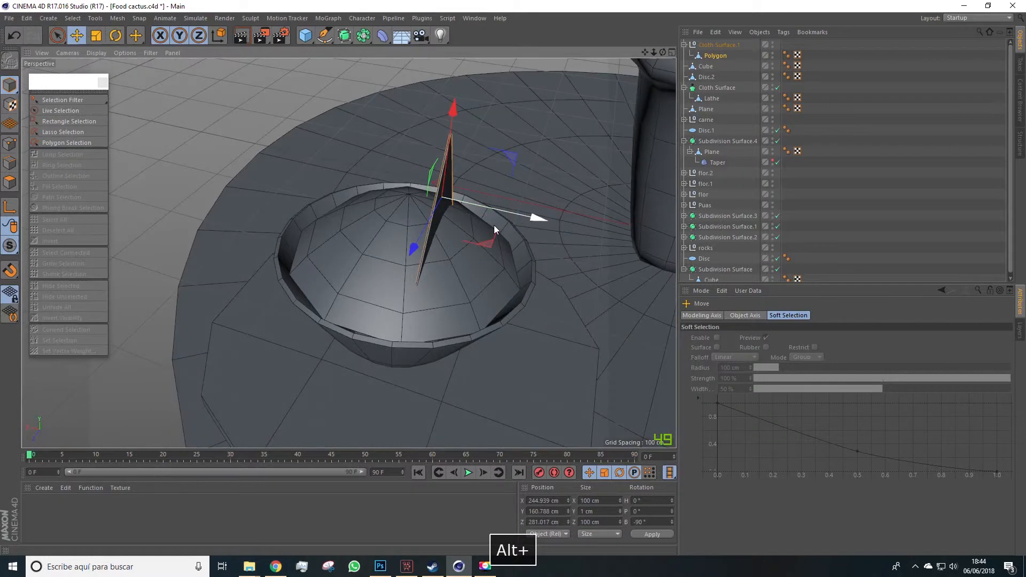
Paste a second chip into the filling, turned to about H -75°, P 17.5°, and lower it to about Y 140 cm
{"action": "key", "text": "ctrl+v"}
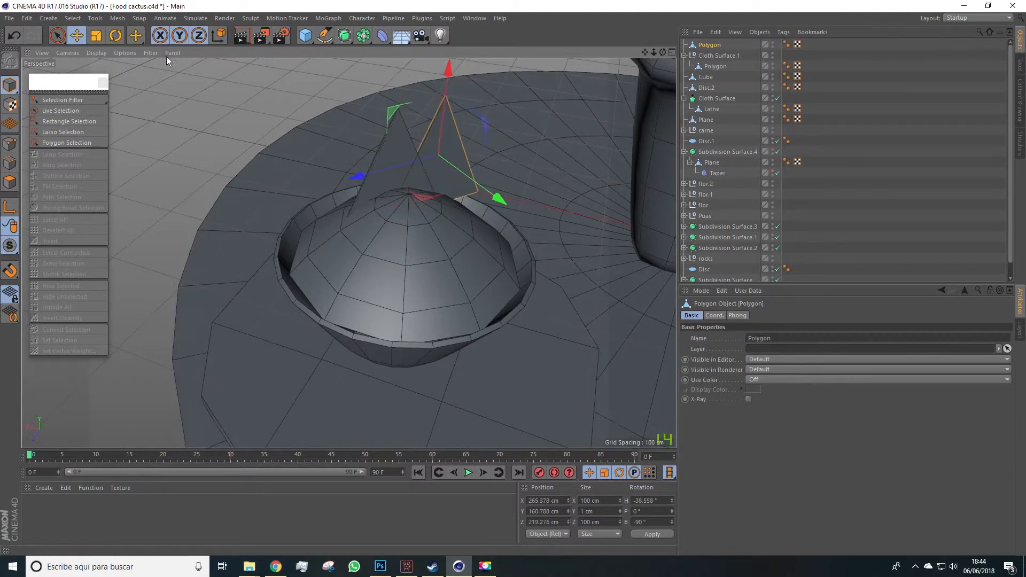
{"action": "key", "text": "r"}
{"action": "left_click_drag", "start_coordinate": [415, 174], "coordinate": [436, 193]}
{"action": "key", "text": "e"}
{"action": "left_click_drag", "start_coordinate": [457, 105], "coordinate": [415, 189]}
{"action": "key", "text": "r"}
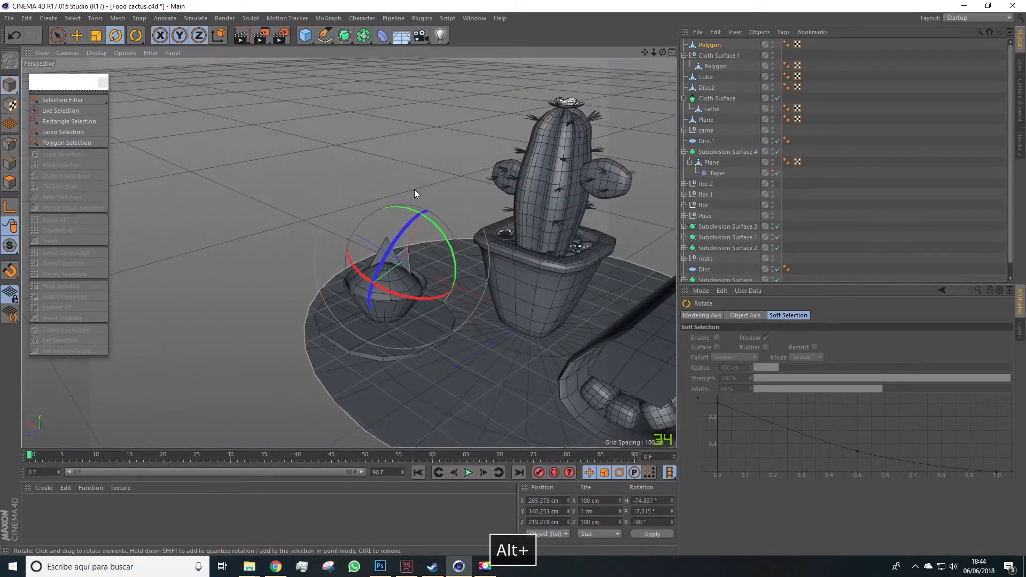
Take the original chip out of the converted Cloth Surface group and place it at the top level of the hierarchy
{"action": "left_click", "coordinate": [710, 45]}
{"action": "left_click", "coordinate": [715, 67]}
{"action": "left_click_drag", "start_coordinate": [715, 56], "coordinate": [715, 51]}
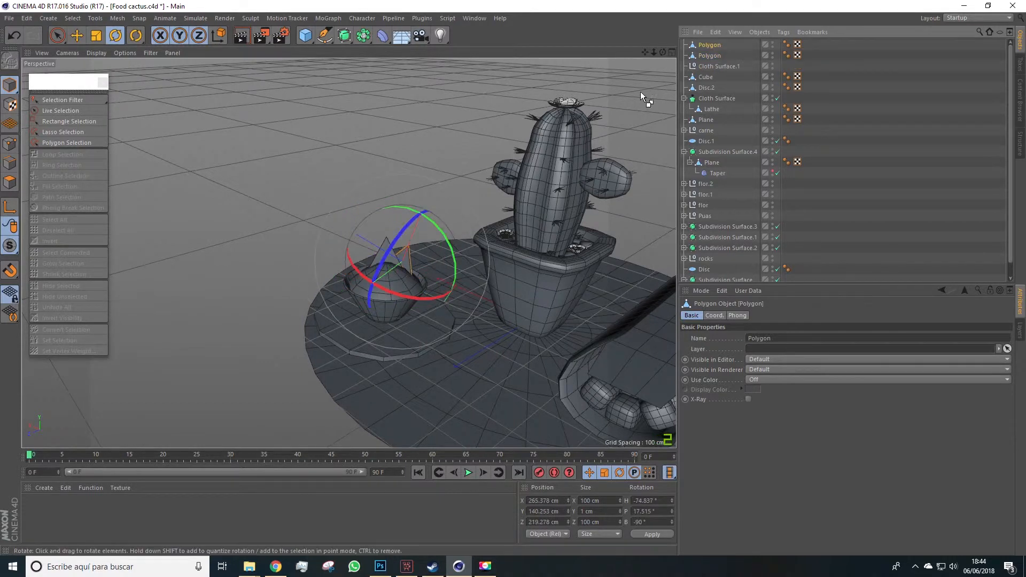
Duplicate the second chip and move the copy outside the bowl to about X 199 cm, Z 463 cm
{"action": "key", "text": "ctrl+c"}
{"action": "key", "text": "ctrl+v"}
{"action": "key", "text": "e"}
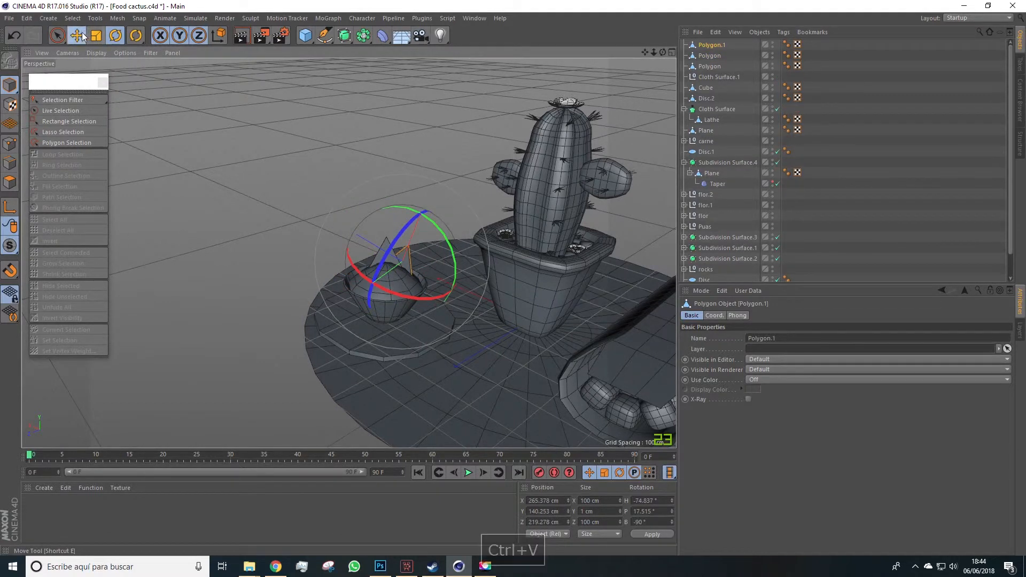
{"action": "left_click_drag", "start_coordinate": [348, 303], "coordinate": [300, 345]}
{"action": "scroll", "coordinate": [318, 352], "scroll_direction": "up", "scroll_amount": 5}
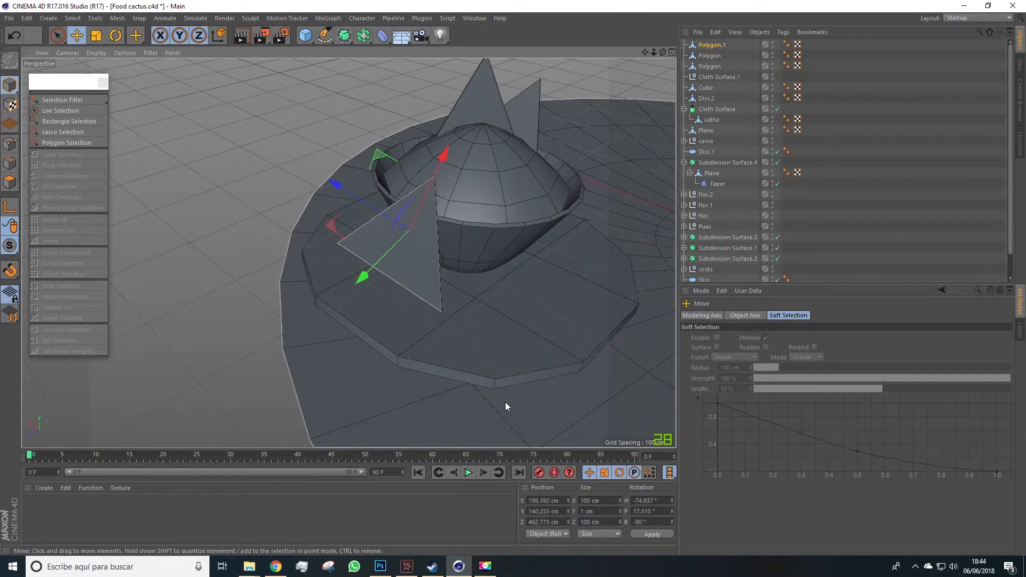
Lay the copied chip flat on the plate in front of the bowl at about Y 1 cm, Z 355 cm
{"action": "left_click_drag", "start_coordinate": [505, 402], "coordinate": [519, 389], "text": "alt"}
{"action": "left_click", "coordinate": [116, 37]}
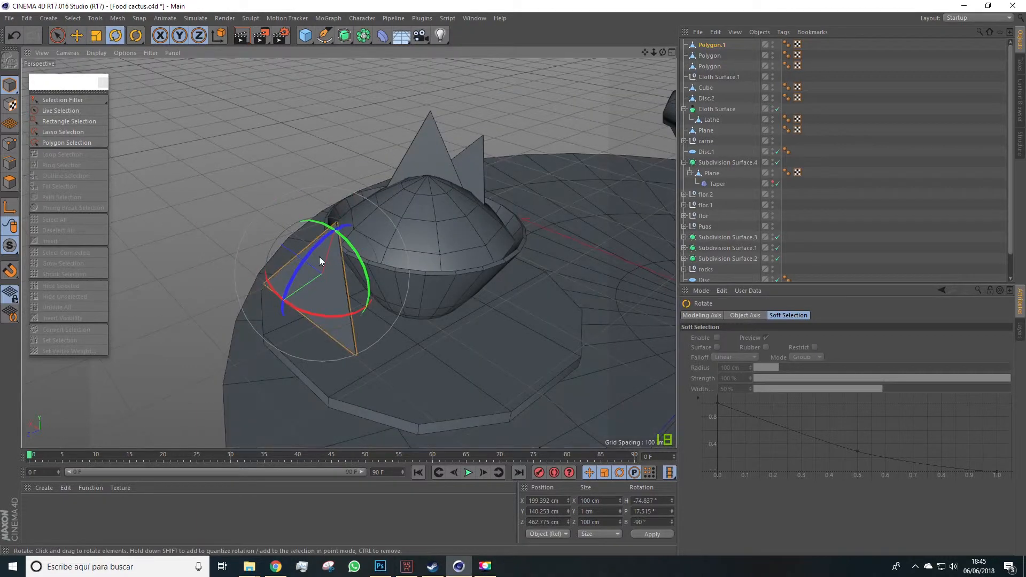
{"action": "left_click_drag", "start_coordinate": [306, 258], "coordinate": [356, 231]}
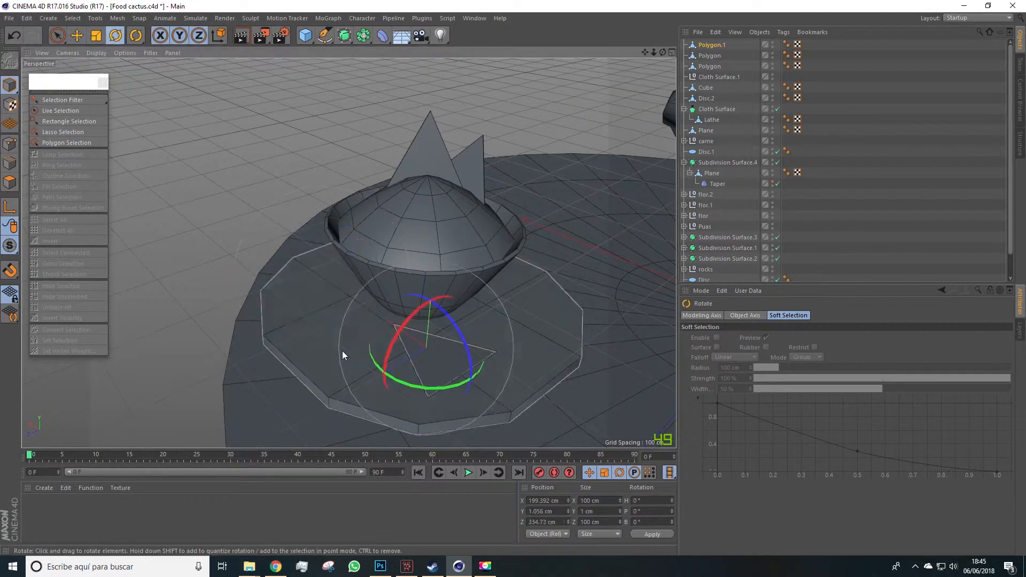
Delete the selected chip copy in front of the bowl
{"action": "key", "text": "e"}
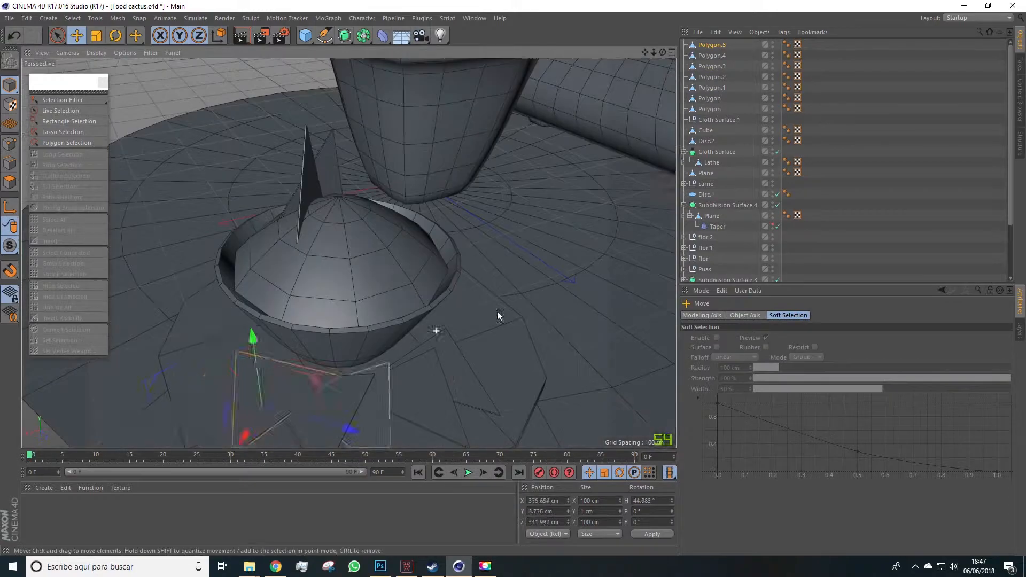
{"action": "key", "text": "Delete"}
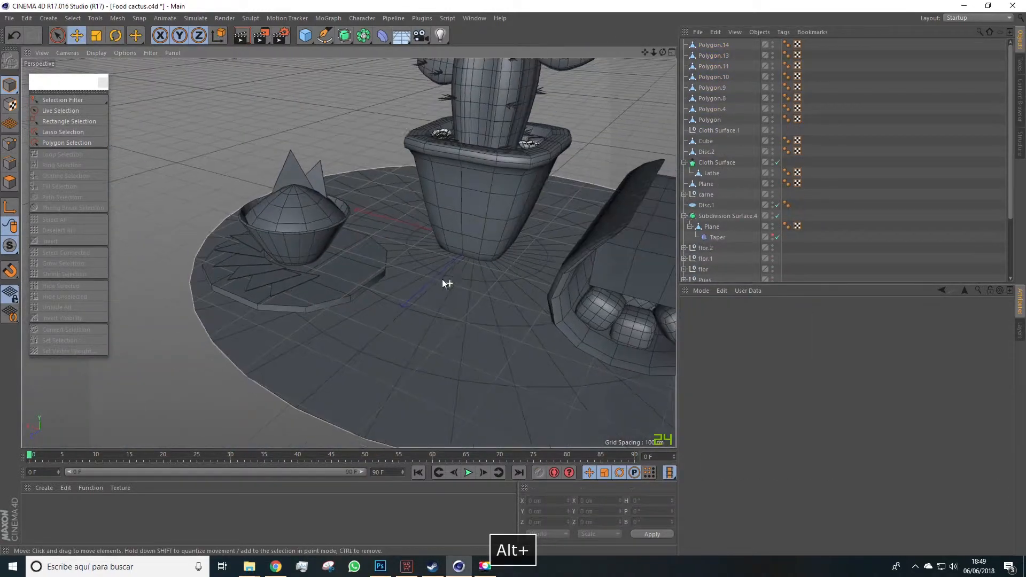
{"action": "left_click_drag", "start_coordinate": [445, 281], "coordinate": [429, 250], "text": "alt"}
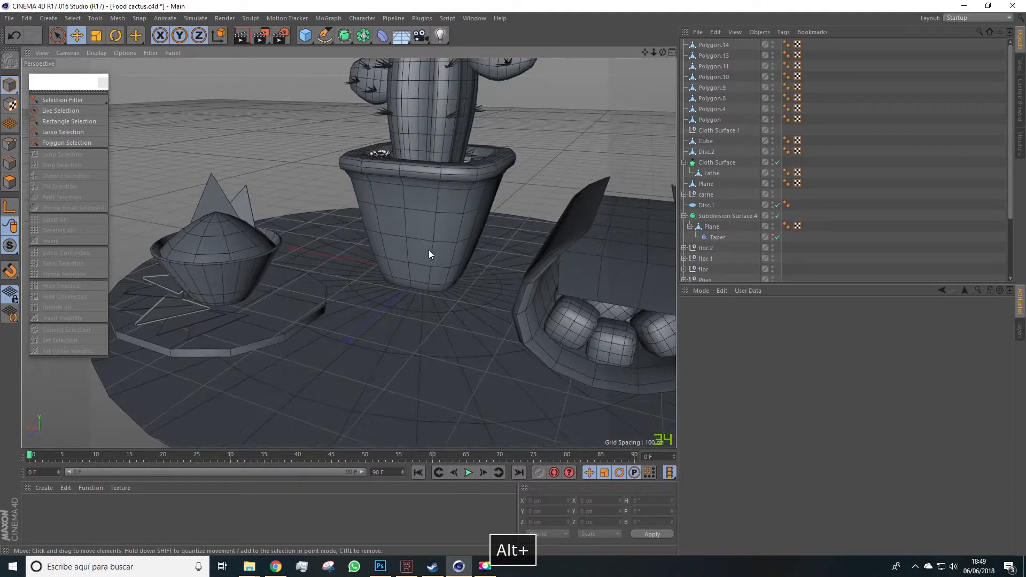
Add a Cylinder and move it to about Z 391 cm, between the plate and the taco
{"action": "left_click", "coordinate": [312, 41]}
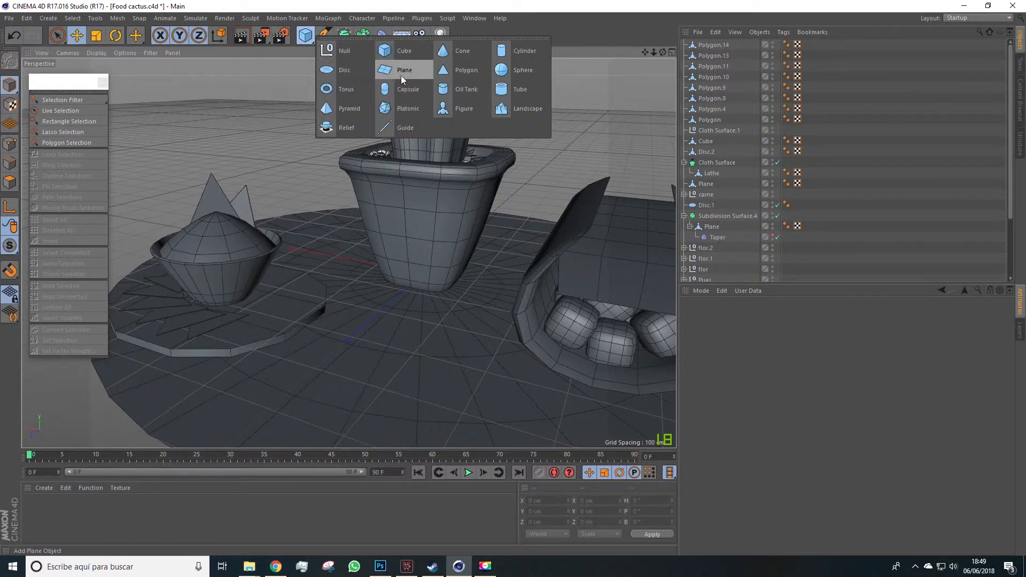
{"action": "left_click", "coordinate": [514, 50]}
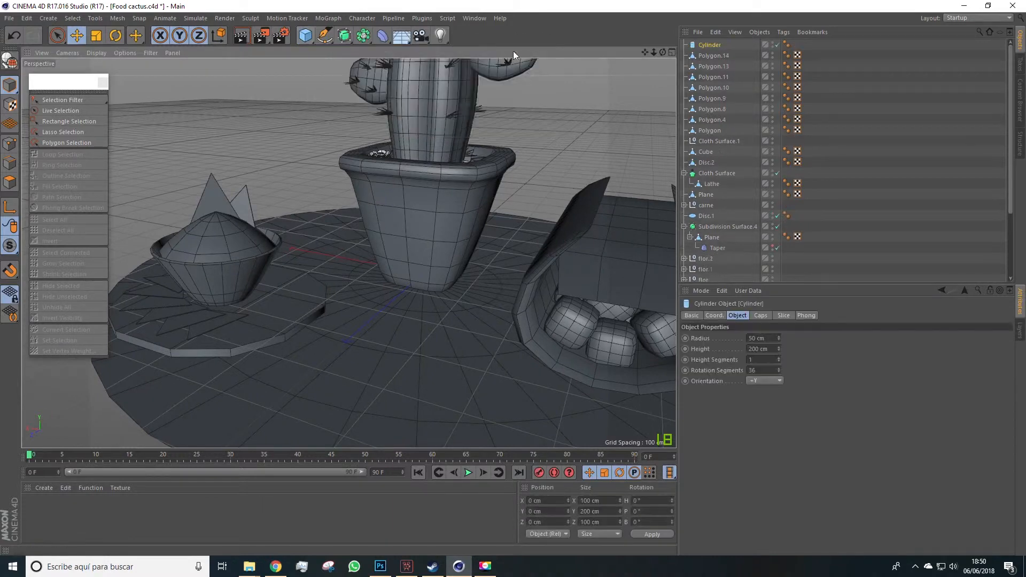
{"action": "scroll", "coordinate": [393, 228], "scroll_direction": "down", "scroll_amount": 5}
{"action": "left_click_drag", "start_coordinate": [375, 291], "coordinate": [309, 344]}
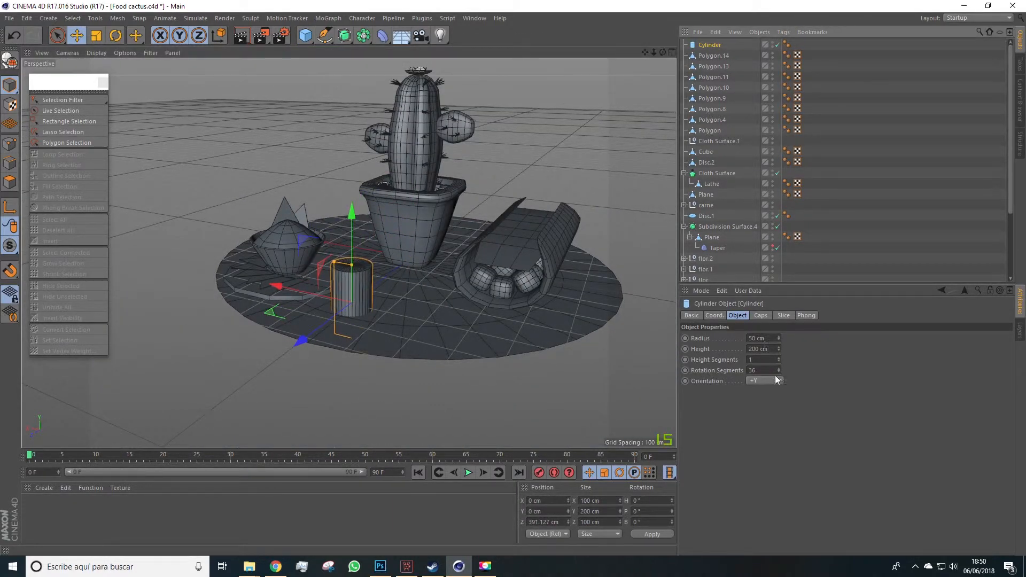
Set the cylinder's rotation segments to 10
{"action": "left_click_drag", "start_coordinate": [779, 371], "coordinate": [778, 401]}
{"action": "scroll", "coordinate": [284, 279], "scroll_direction": "up", "scroll_amount": 5}
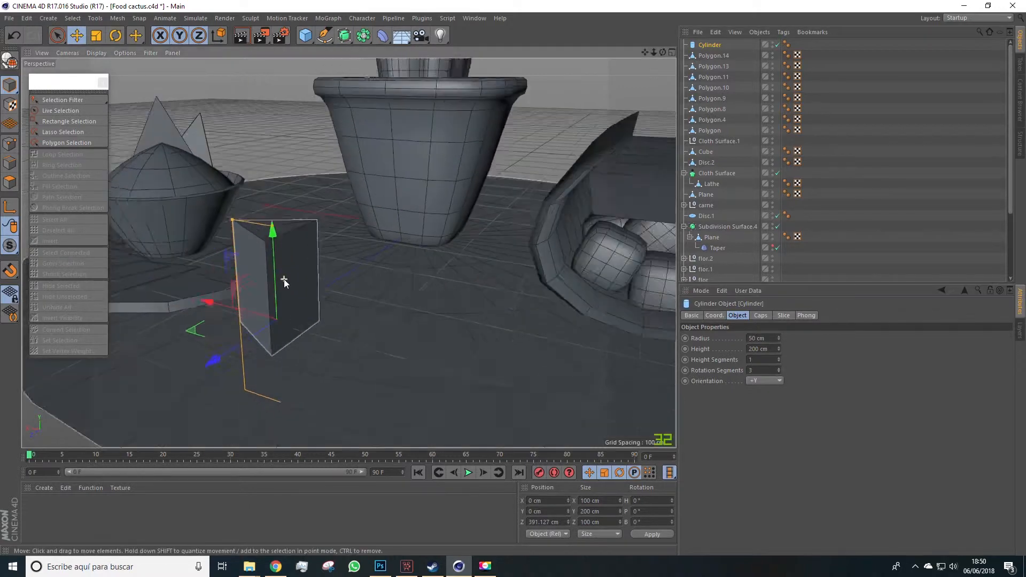
{"action": "left_click_drag", "start_coordinate": [284, 279], "coordinate": [383, 309], "text": "alt"}
{"action": "left_click", "coordinate": [778, 369]}
{"action": "left_click", "coordinate": [778, 369]}
{"action": "left_click", "coordinate": [778, 369]}
{"action": "left_click", "coordinate": [779, 369]}
{"action": "left_click", "coordinate": [778, 369]}
{"action": "left_click_drag", "start_coordinate": [501, 310], "coordinate": [546, 352], "text": "alt"}
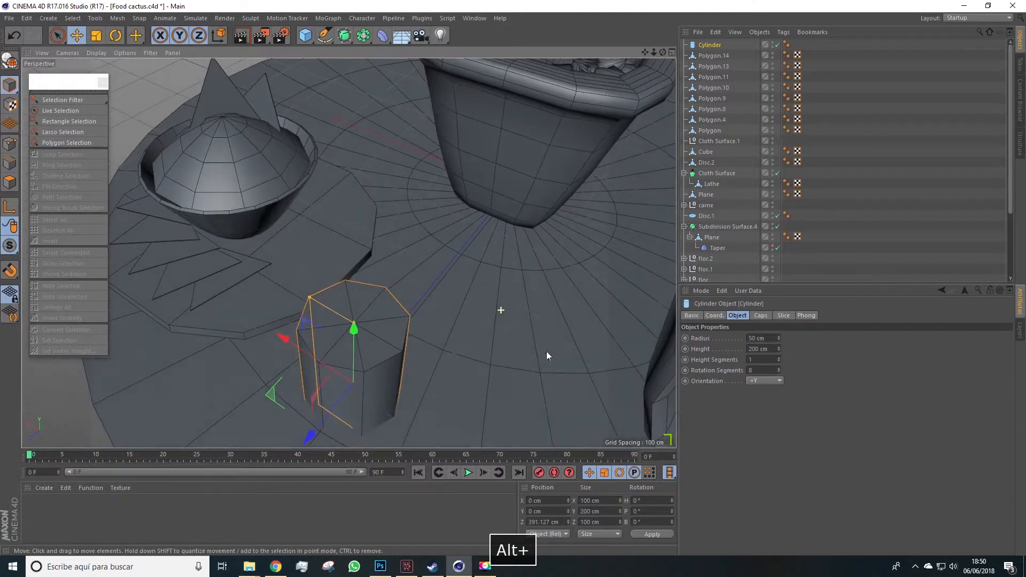
{"action": "left_click", "coordinate": [779, 368]}
{"action": "left_click", "coordinate": [779, 368]}
Flatten the cylinder into a thin disc and scale it to about 119 cm across and 6.8 cm thick
{"action": "left_click_drag", "start_coordinate": [615, 336], "coordinate": [375, 266], "text": "alt"}
{"action": "left_click_drag", "start_coordinate": [364, 277], "coordinate": [229, 73]}
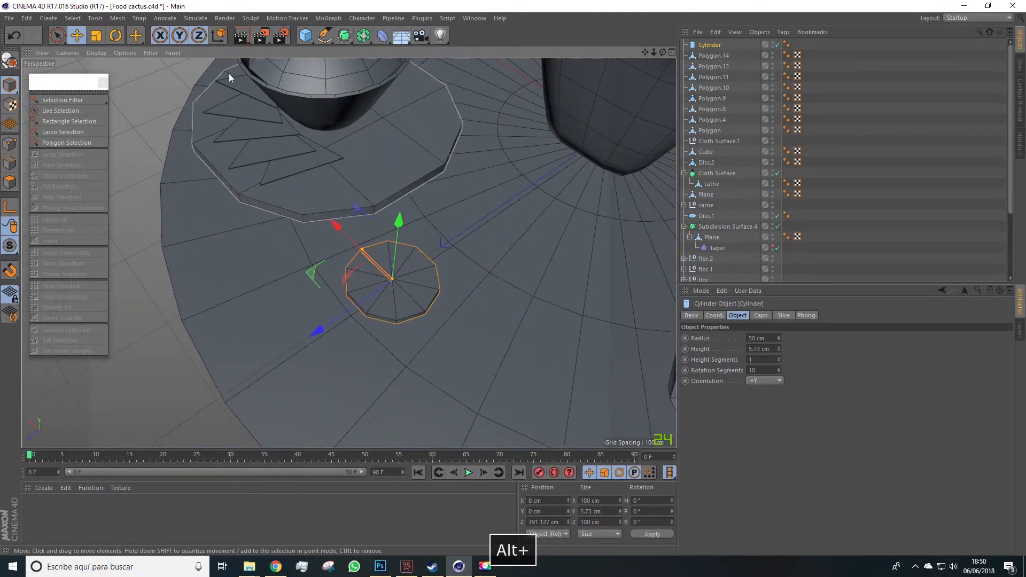
{"action": "left_click", "coordinate": [97, 36]}
{"action": "left_click", "coordinate": [179, 35]}
{"action": "left_click_drag", "start_coordinate": [200, 196], "coordinate": [302, 166]}
{"action": "left_click", "coordinate": [76, 35]}
{"action": "left_click", "coordinate": [179, 36]}
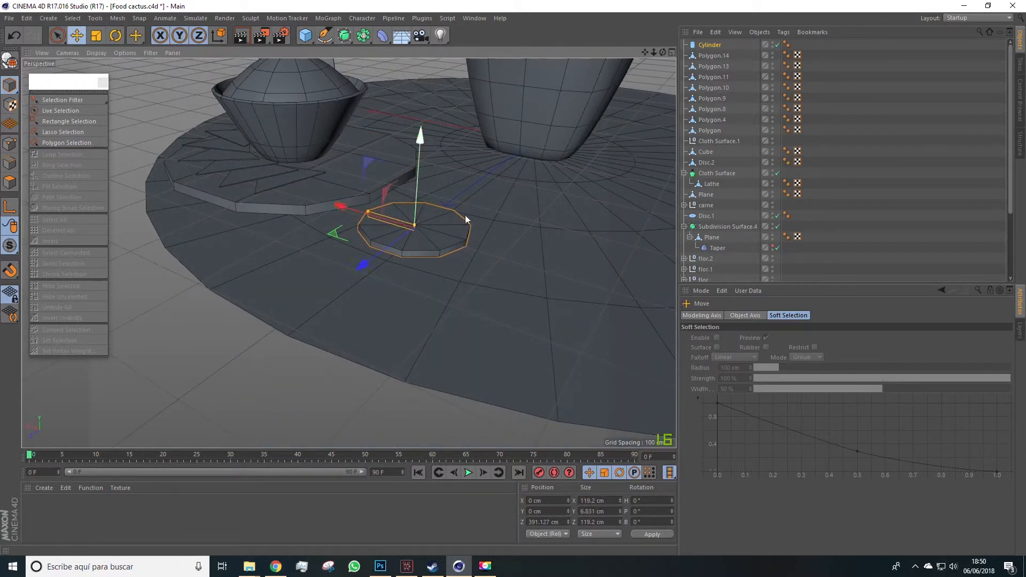
Lean the disc on the plate's rim at about X 109 cm, Z 291 cm, tilted to a bank of about -14°
{"action": "left_click_drag", "start_coordinate": [345, 204], "coordinate": [267, 185]}
{"action": "left_click_drag", "start_coordinate": [275, 237], "coordinate": [328, 207]}
{"action": "scroll", "coordinate": [327, 168], "scroll_direction": "up", "scroll_amount": 4}
{"action": "left_click_drag", "start_coordinate": [326, 168], "coordinate": [328, 187], "text": "alt"}
{"action": "mouse_move", "coordinate": [397, 187]}
{"action": "left_mouse_down"}
{"action": "mouse_move", "coordinate": [364, 174]}
{"action": "mouse_move", "coordinate": [382, 195]}
{"action": "left_mouse_up"}
{"action": "left_click_drag", "start_coordinate": [471, 135], "coordinate": [392, 283]}
{"action": "left_click", "coordinate": [116, 35]}
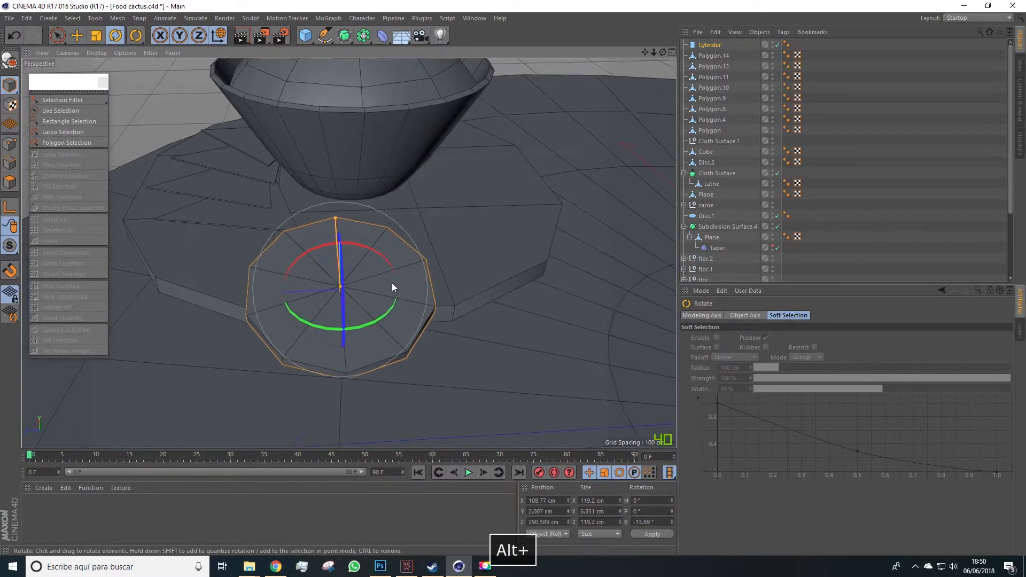
{"action": "left_click_drag", "start_coordinate": [369, 247], "coordinate": [364, 249]}
Duplicate the tilted disc and place the copy beside it, overlapping its edge, at about X 109 cm, Z 212 cm
{"action": "left_click_drag", "start_coordinate": [278, 289], "coordinate": [422, 299], "text": "ctrl"}
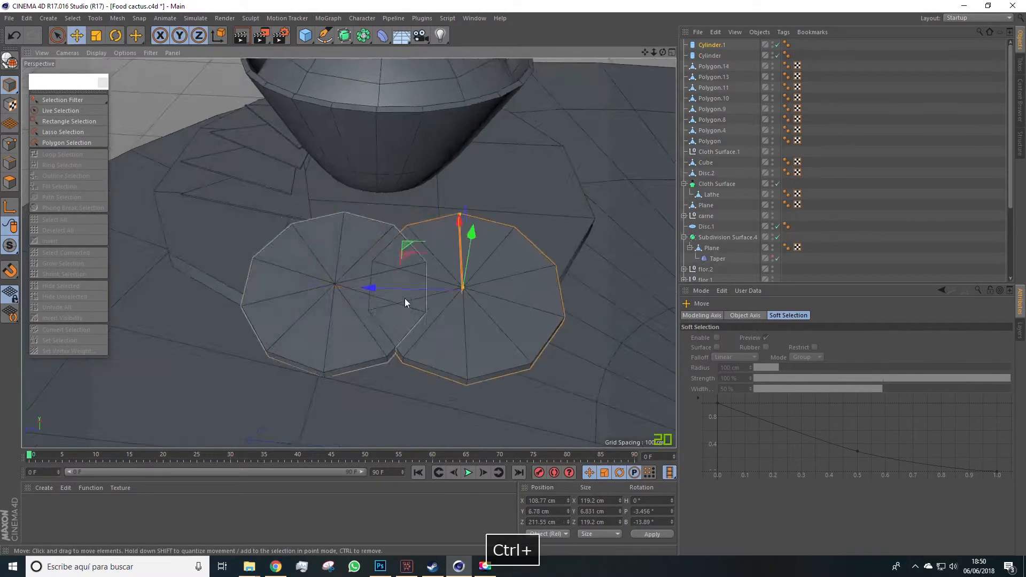
{"action": "key", "text": "r"}
{"action": "key", "text": "e"}
{"action": "left_click_drag", "start_coordinate": [500, 170], "coordinate": [498, 166]}
{"action": "left_click", "coordinate": [401, 323]}
Deselect the disc copy and examine the arrangement of cactus, taco, bowl, chips and discs from several angles
{"action": "left_click_drag", "start_coordinate": [401, 323], "coordinate": [427, 312], "text": "alt"}
{"action": "scroll", "coordinate": [519, 262], "scroll_direction": "down", "scroll_amount": 6, "text": "alt"}
{"action": "left_click", "coordinate": [186, 147]}
{"action": "left_click_drag", "start_coordinate": [194, 141], "coordinate": [217, 242], "text": "alt"}
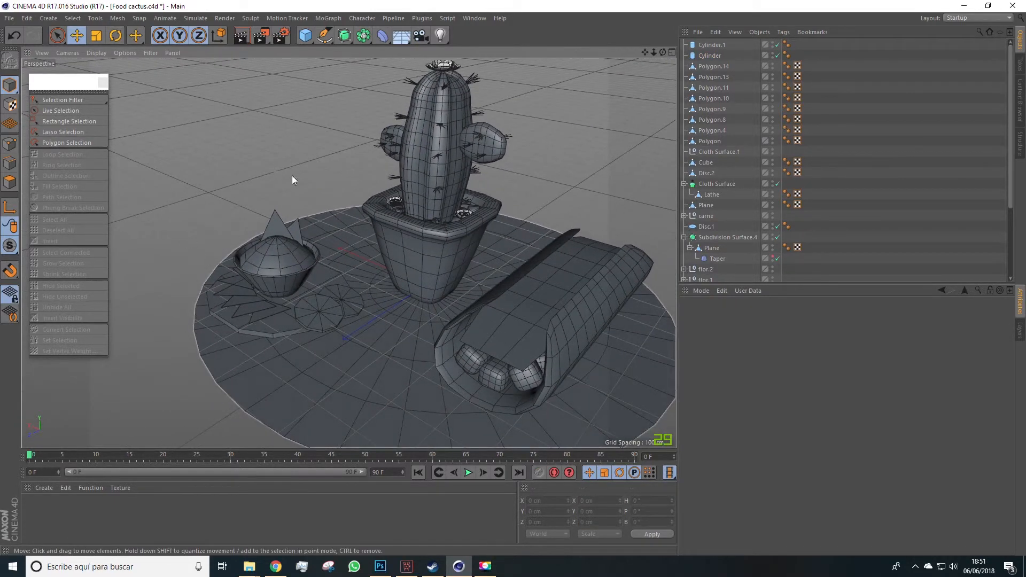
{"action": "mouse_move", "coordinate": [303, 172]}
{"action": "middle_mouse_down", "text": "alt"}
{"action": "mouse_move", "coordinate": [294, 152]}
{"action": "mouse_move", "coordinate": [289, 161]}
{"action": "middle_mouse_up", "text": "alt"}
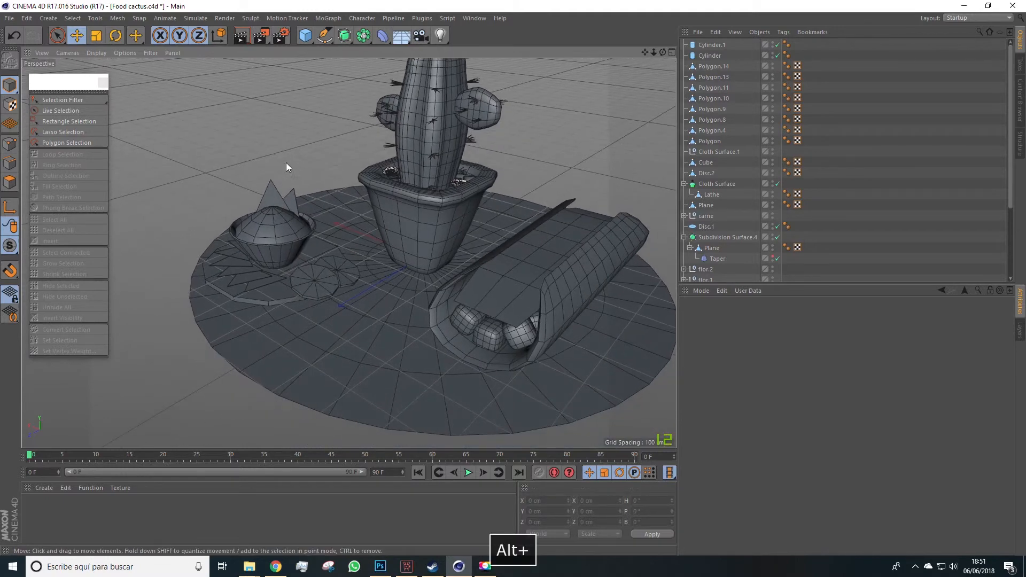
{"action": "left_click", "coordinate": [10, 18]}
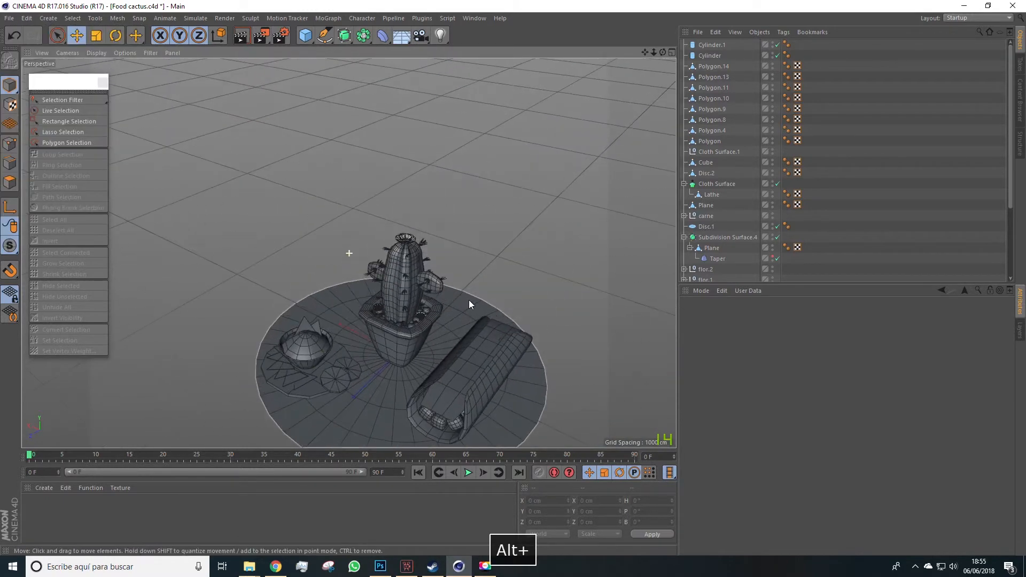
{"action": "left_click_drag", "start_coordinate": [469, 300], "coordinate": [448, 219], "text": "alt"}
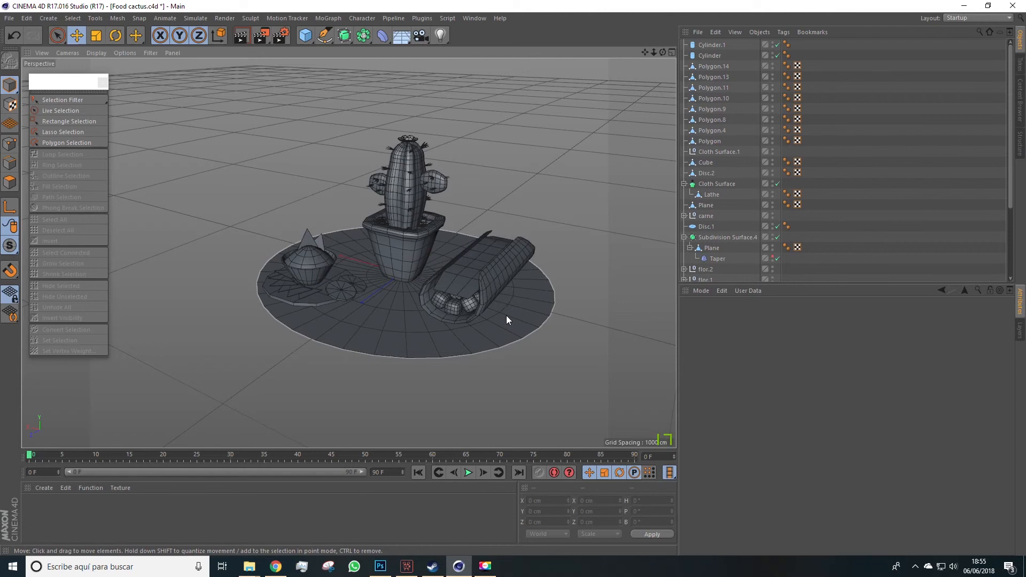
{"action": "scroll", "coordinate": [437, 265], "scroll_direction": "up", "scroll_amount": 2}
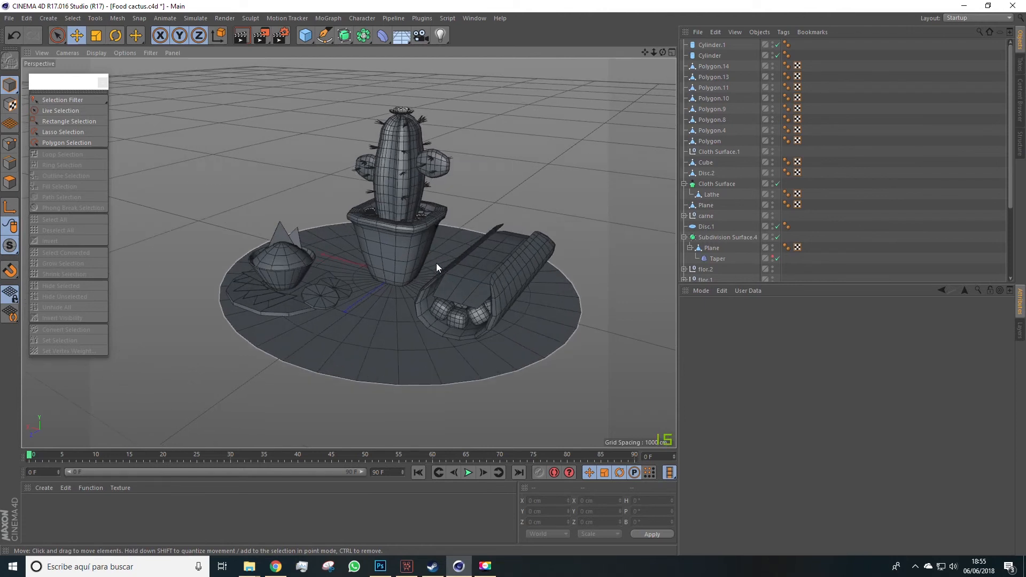
{"action": "left_click", "coordinate": [397, 266]}
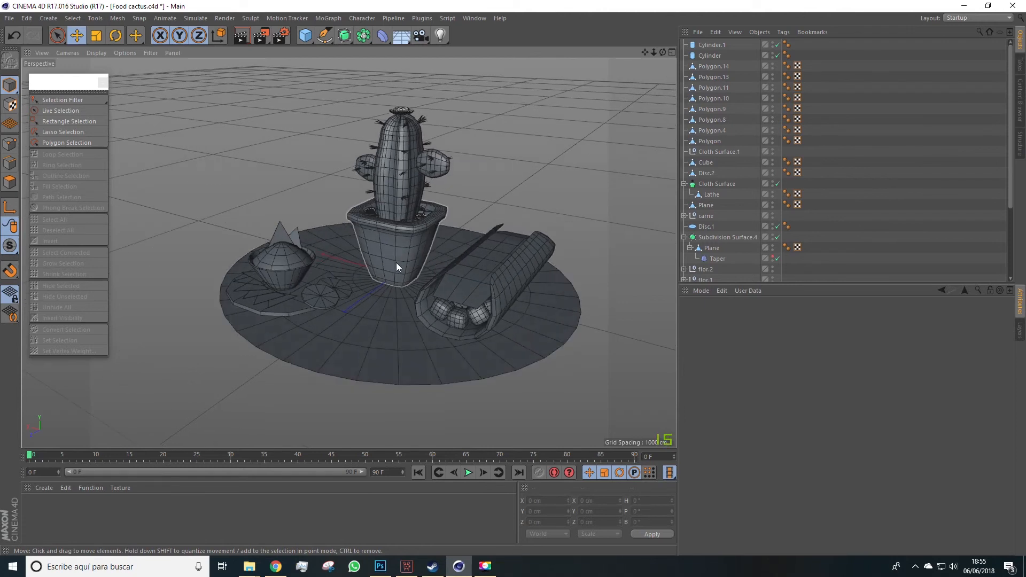